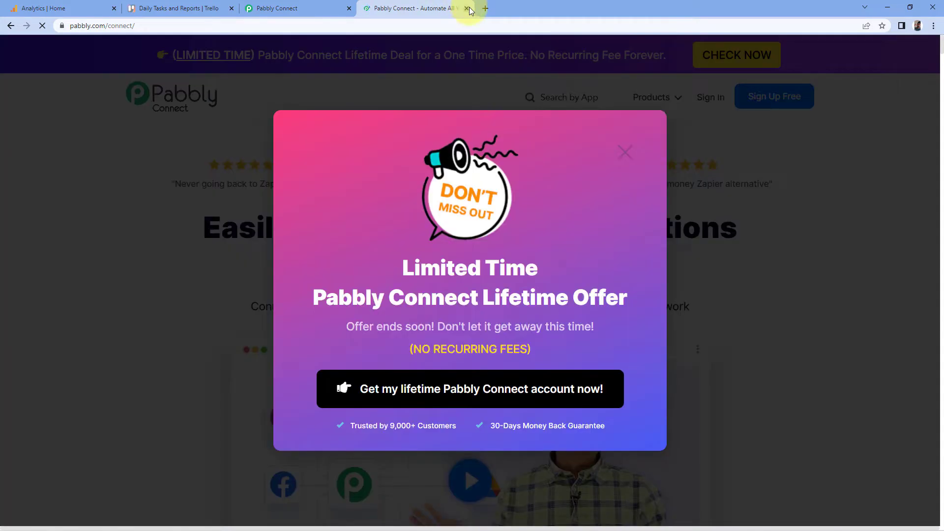
# - Create a new workflow named "Google Analytics to Trello"
pyautogui.click(467, 8)
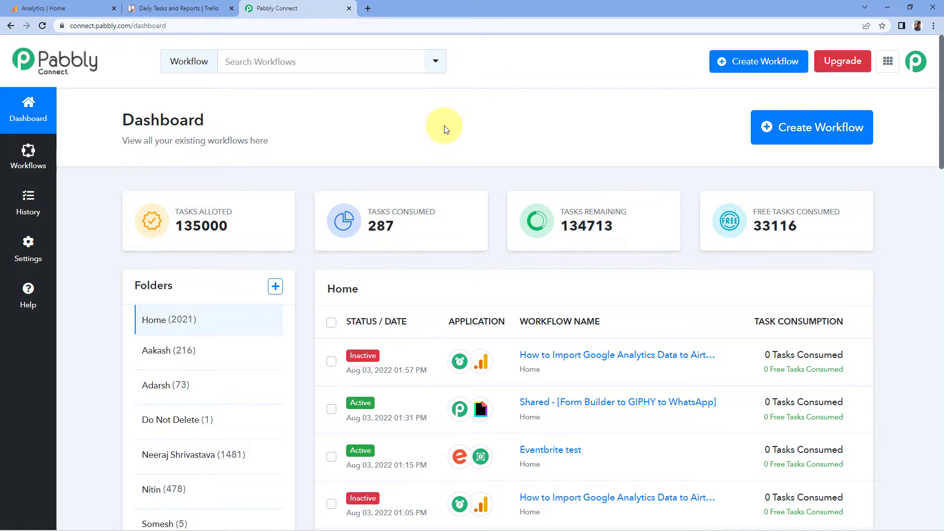
pyautogui.click(797, 125)
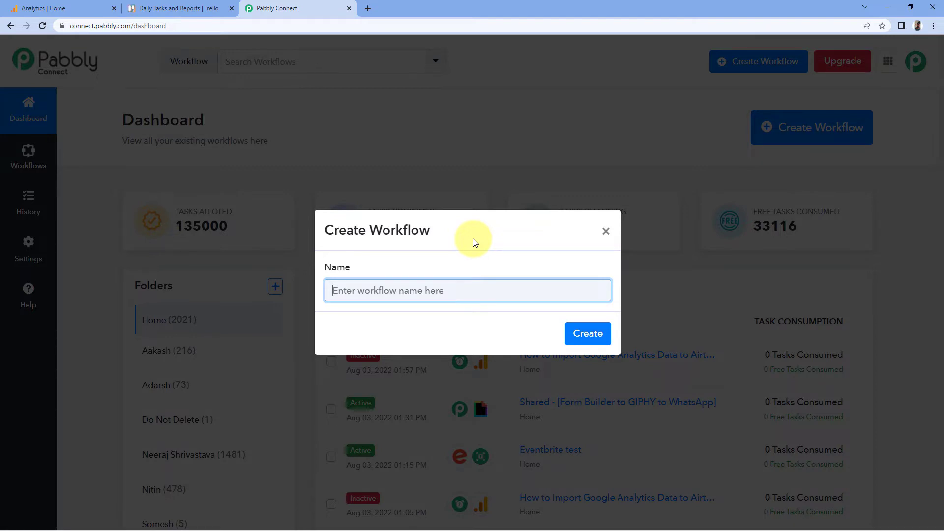
pyautogui.write('Google Ana')
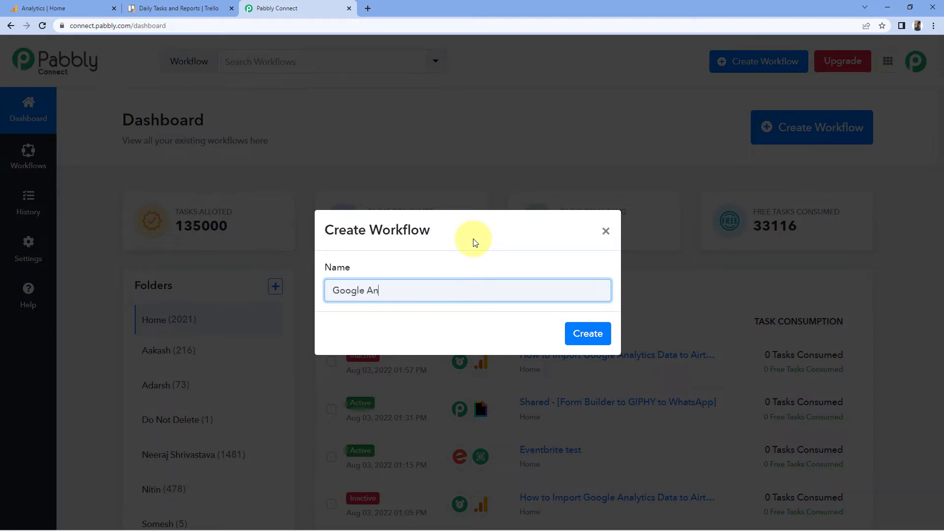
pyautogui.write('lytics to Trello')
pyautogui.click(583, 331)
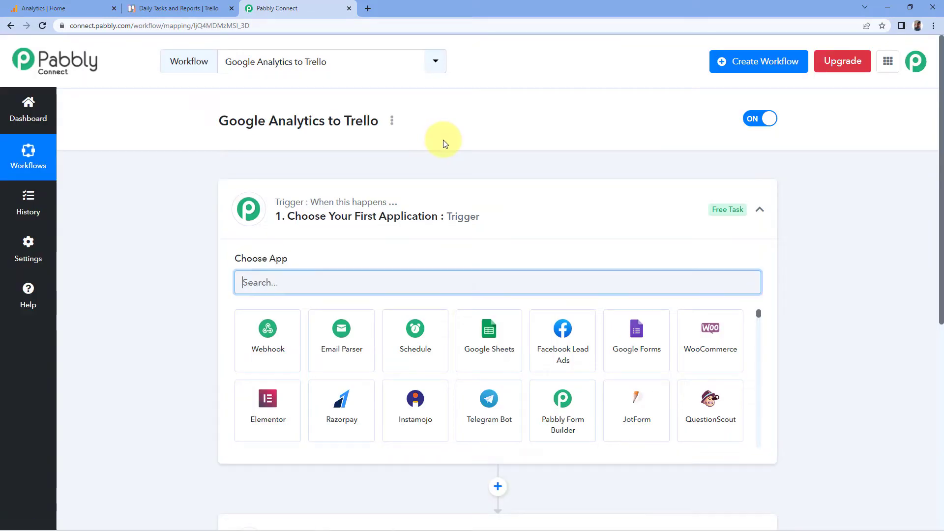
# - Choose Schedule as the workflow's trigger app
pyautogui.click(438, 209)
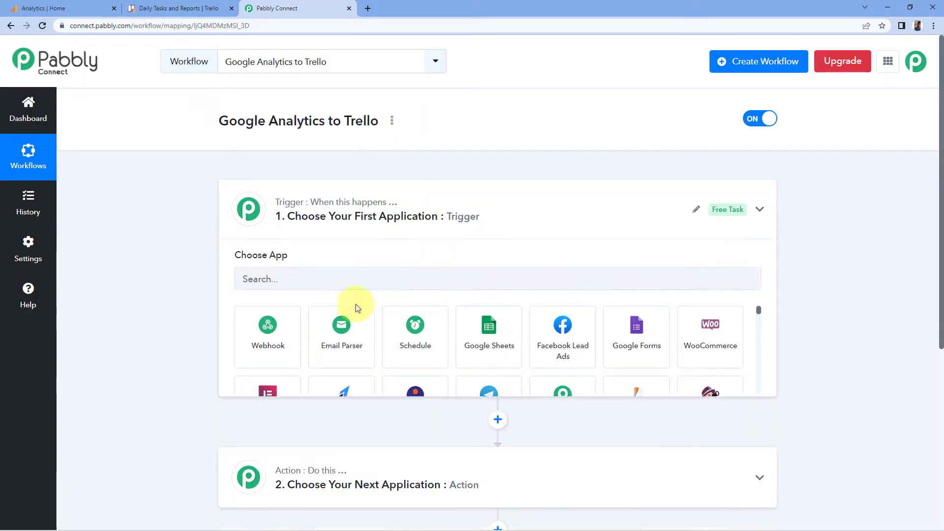
pyautogui.scroll(-1, 199, 211)
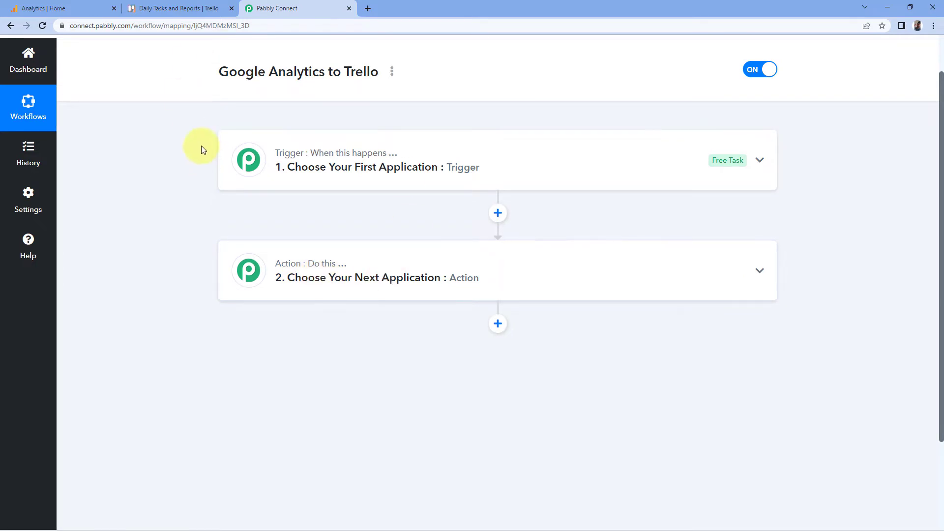
pyautogui.click(337, 163)
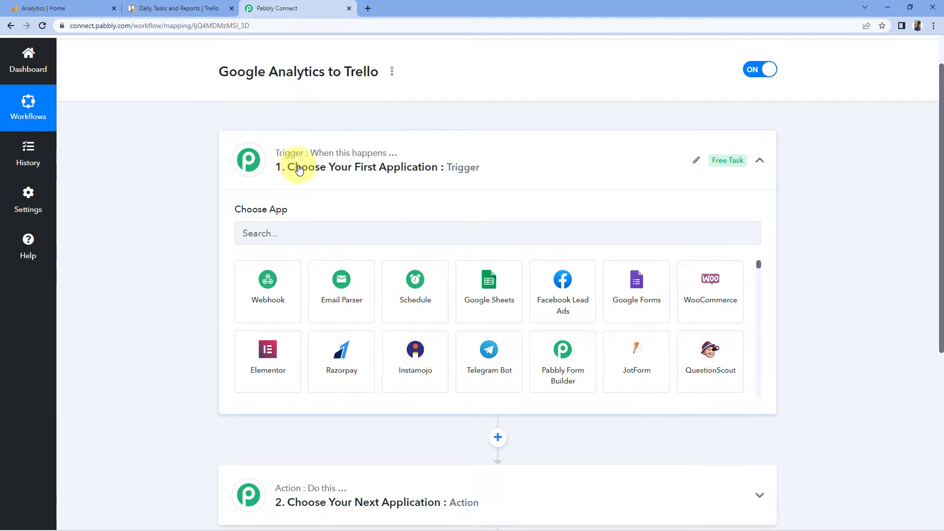
pyautogui.click(431, 289)
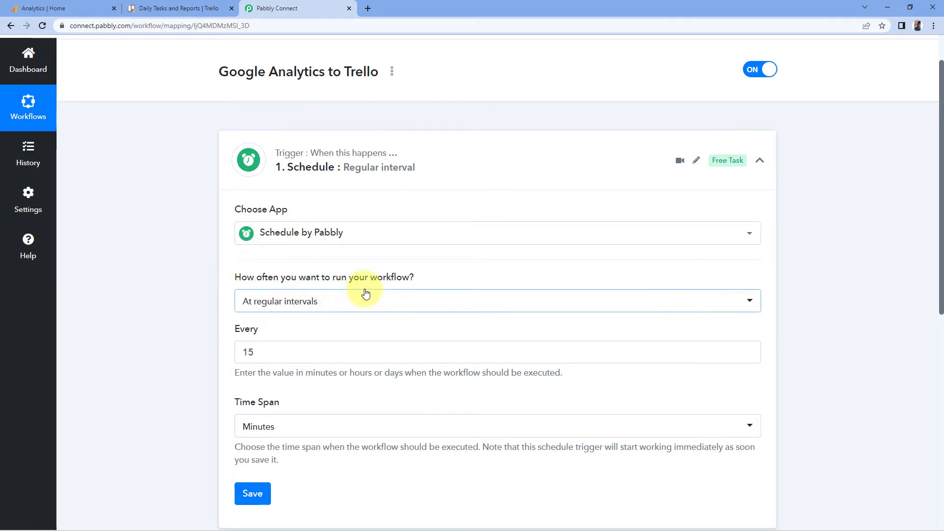
# - Set the schedule trigger to run every day at 10:00 and save it
pyautogui.click(338, 305)
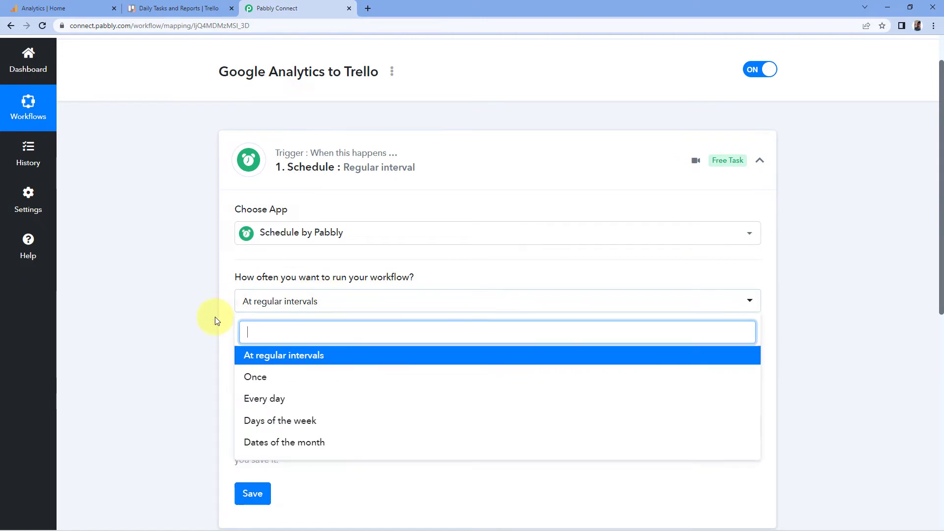
pyautogui.scroll(-1, 214, 315)
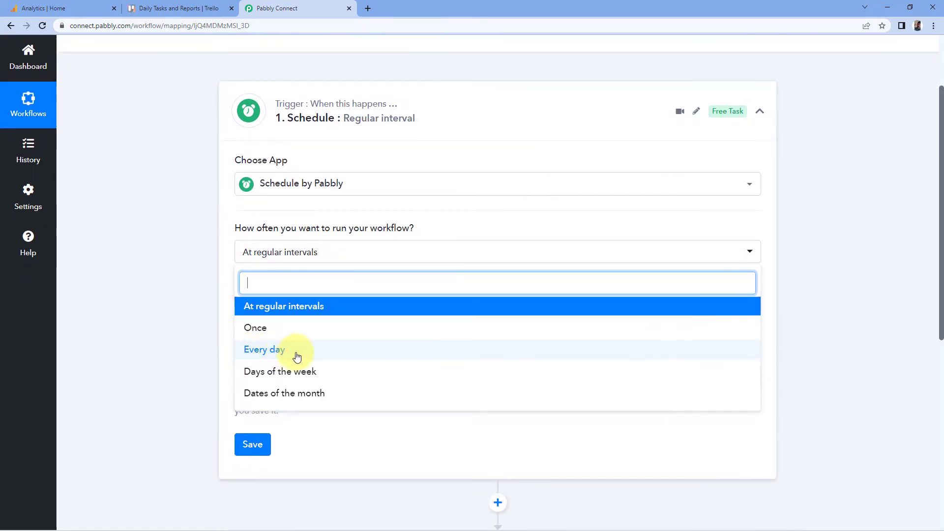
pyautogui.click(299, 353)
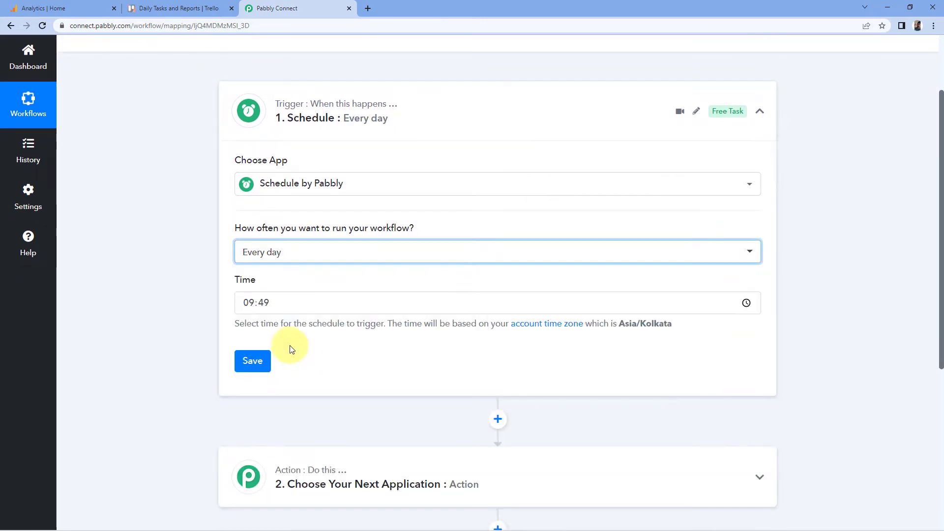
pyautogui.click(246, 305)
pyautogui.write('10:00')
pyautogui.click(211, 278)
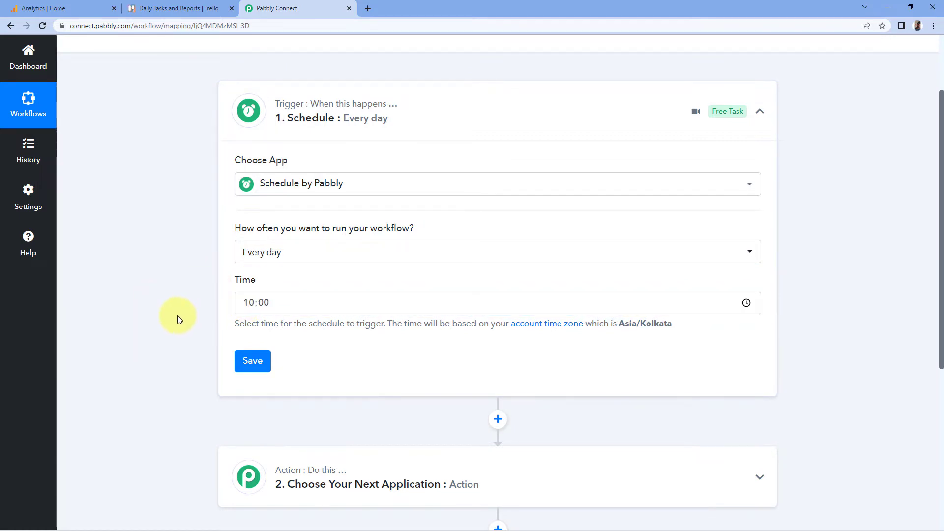
pyautogui.click(252, 361)
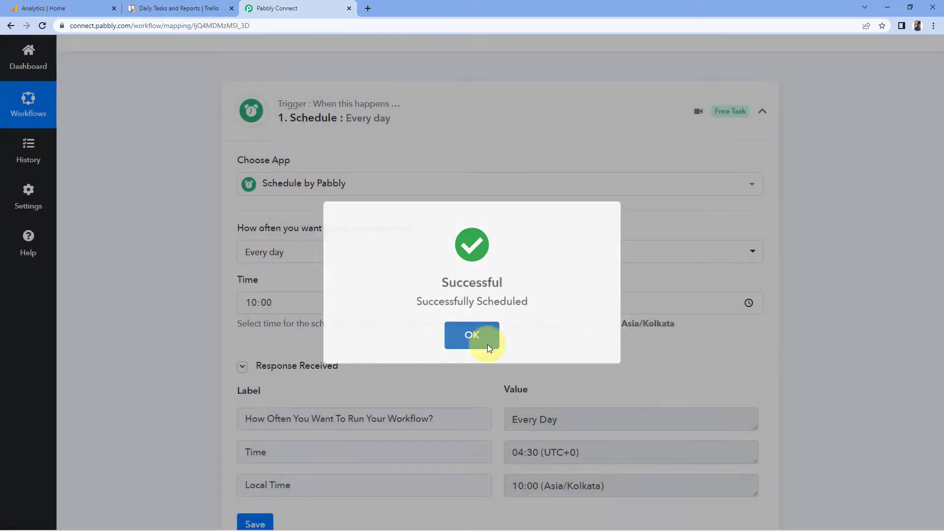
pyautogui.click(486, 343)
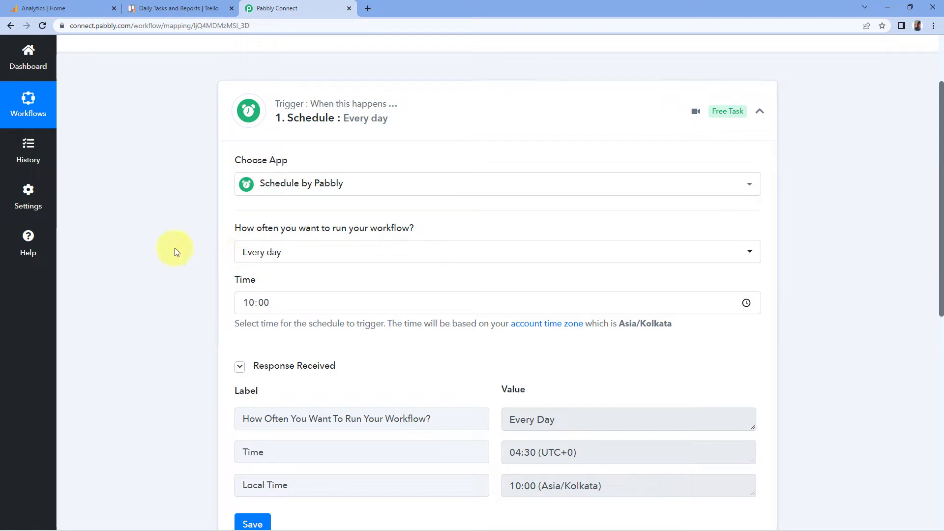
# - Search for Google Analytics and pick it as the action app
pyautogui.scroll(-2, 220, 217)
pyautogui.scroll(-7, 221, 211)
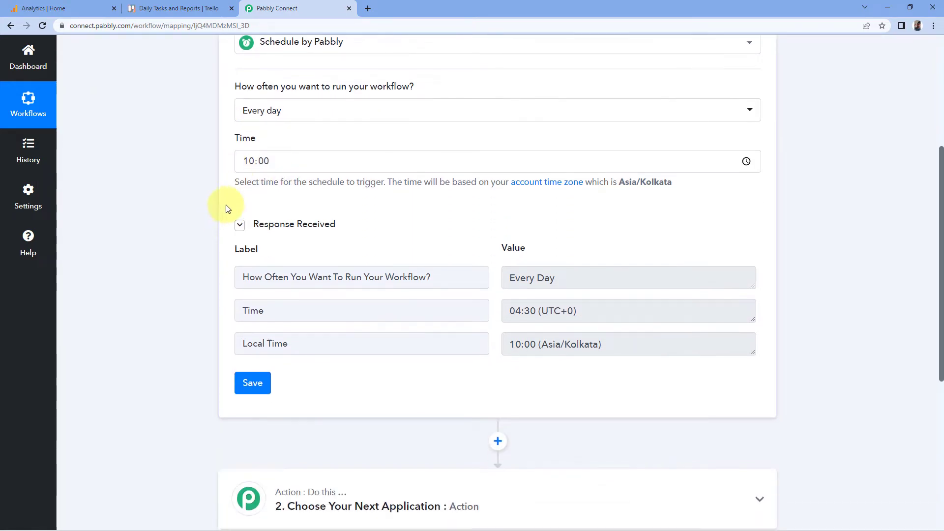
pyautogui.click(385, 201)
pyautogui.scroll(-2, 184, 246)
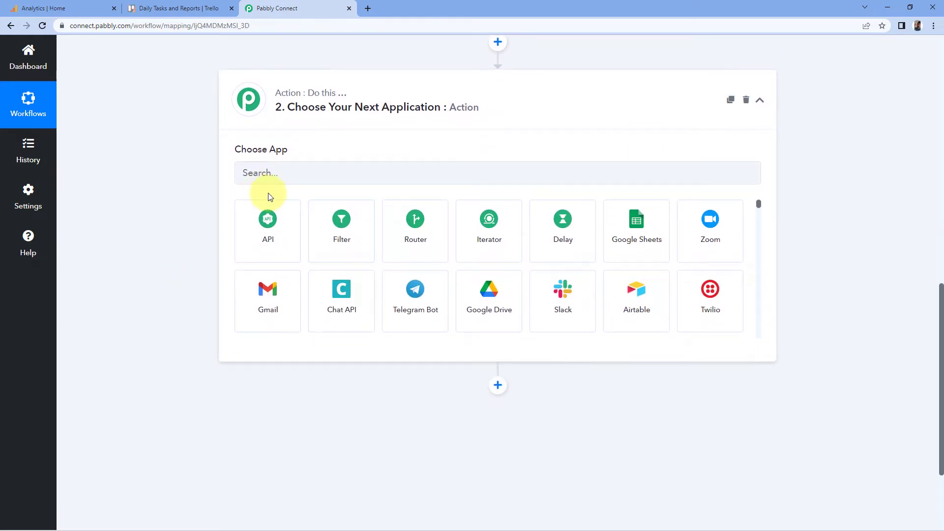
pyautogui.click(273, 176)
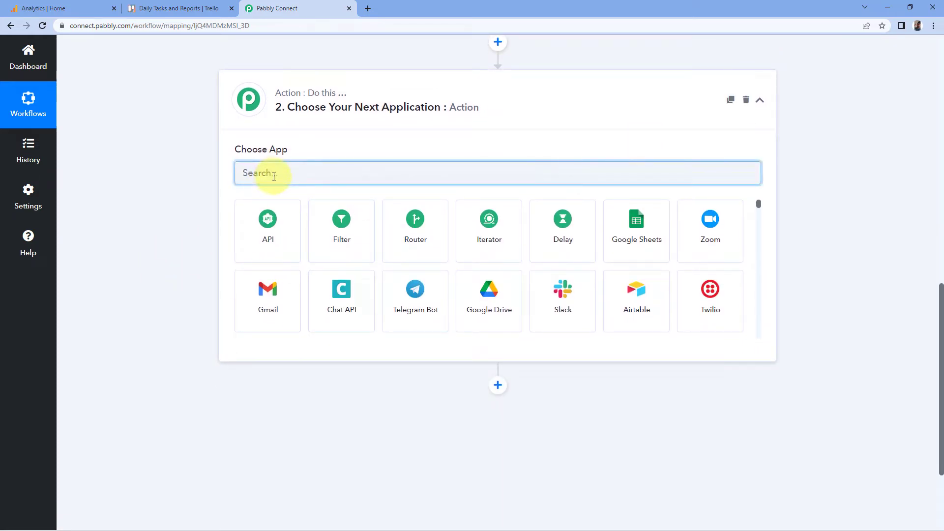
pyautogui.write('Google Ana')
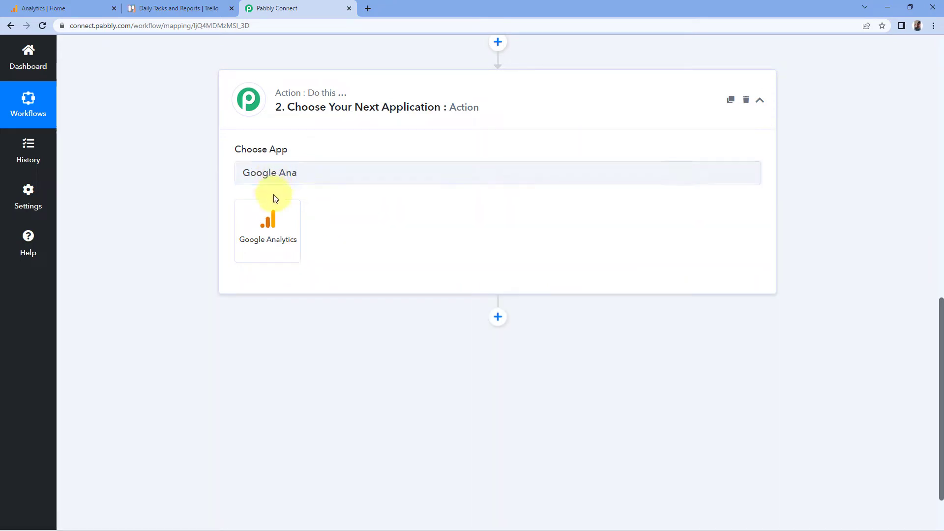
pyautogui.click(273, 220)
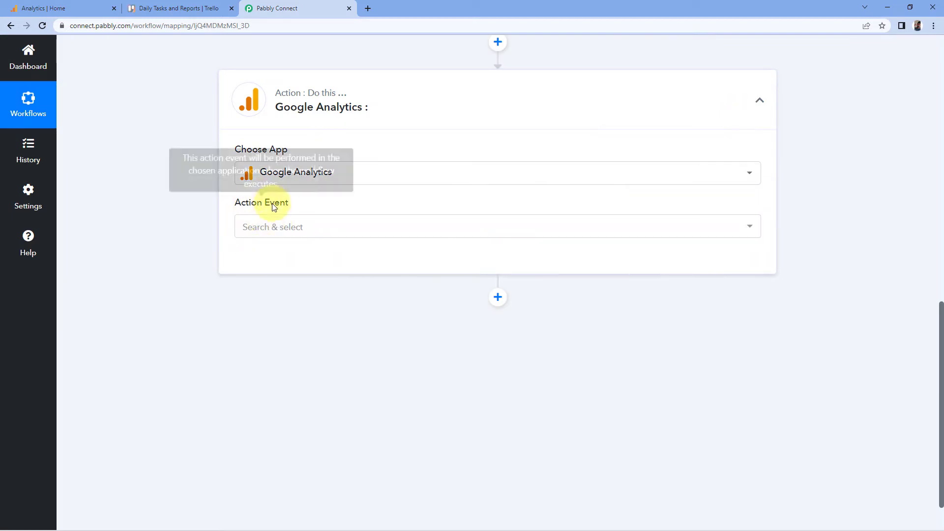
# - Select Run Report (GA4) as the Google Analytics action event
pyautogui.click(260, 227)
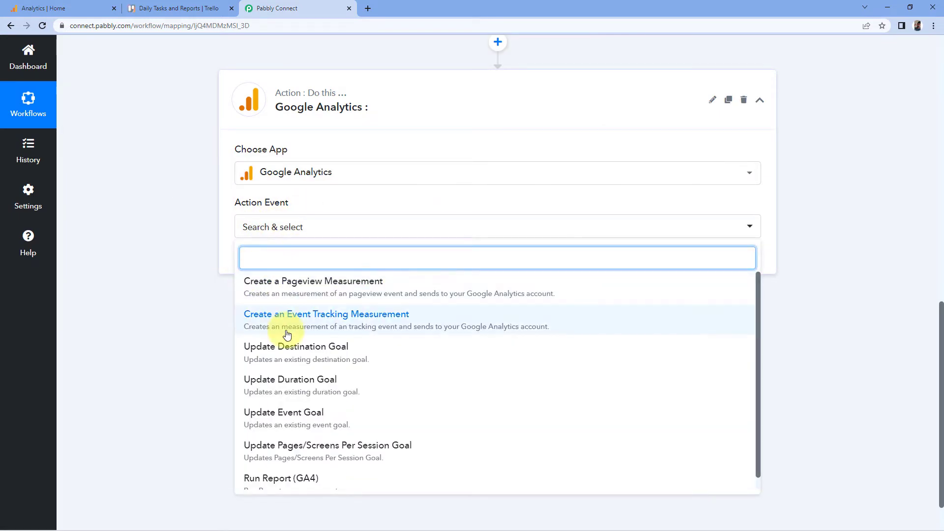
pyautogui.scroll(-1, 256, 400)
pyautogui.click(258, 476)
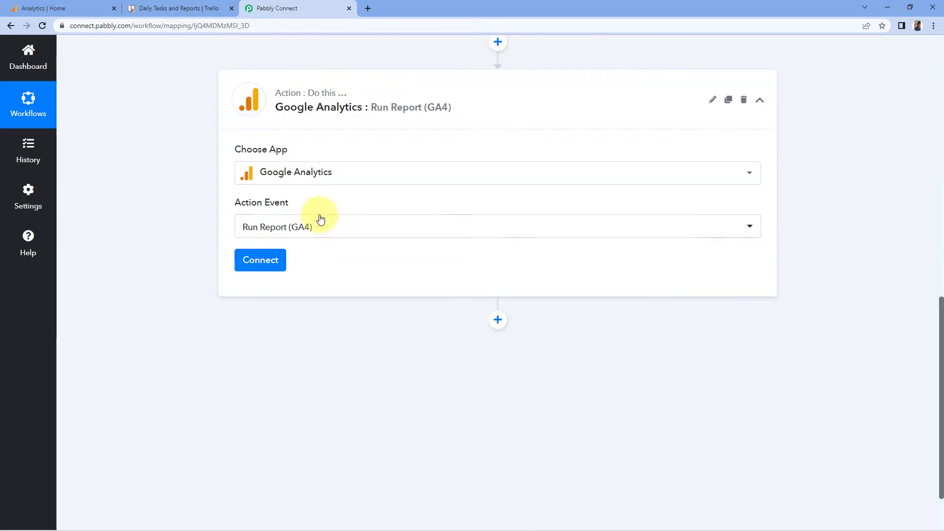
# - Connect a new Google Analytics account and allow Pabbly Connect access to the Google account
pyautogui.click(278, 260)
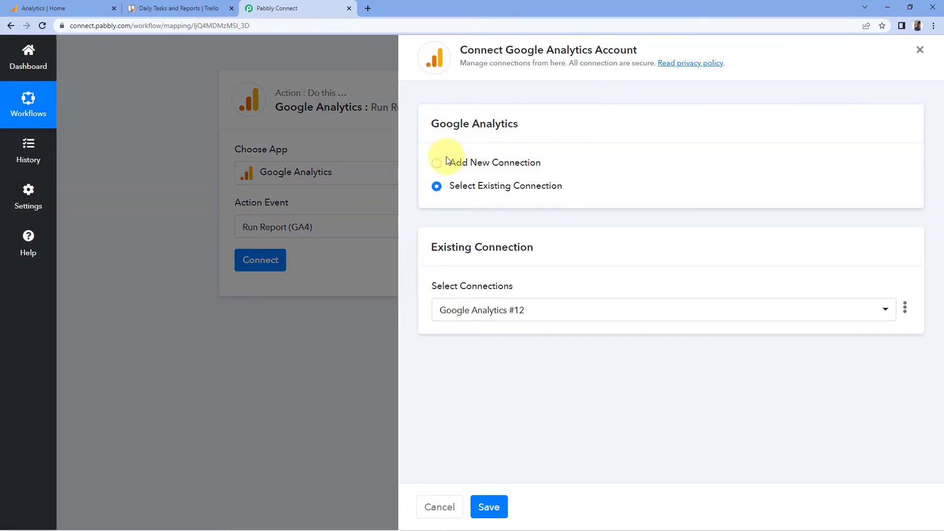
pyautogui.click(455, 162)
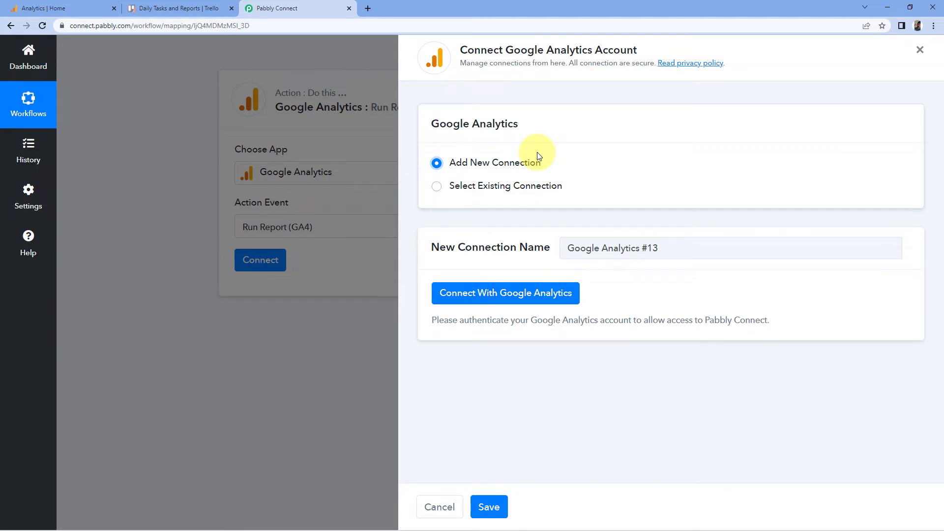
pyautogui.click(511, 293)
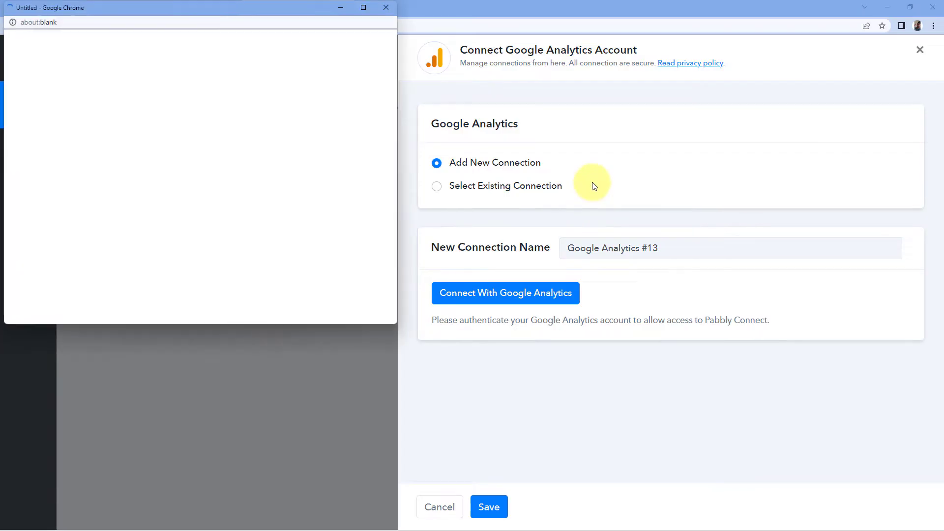
pyautogui.click(205, 194)
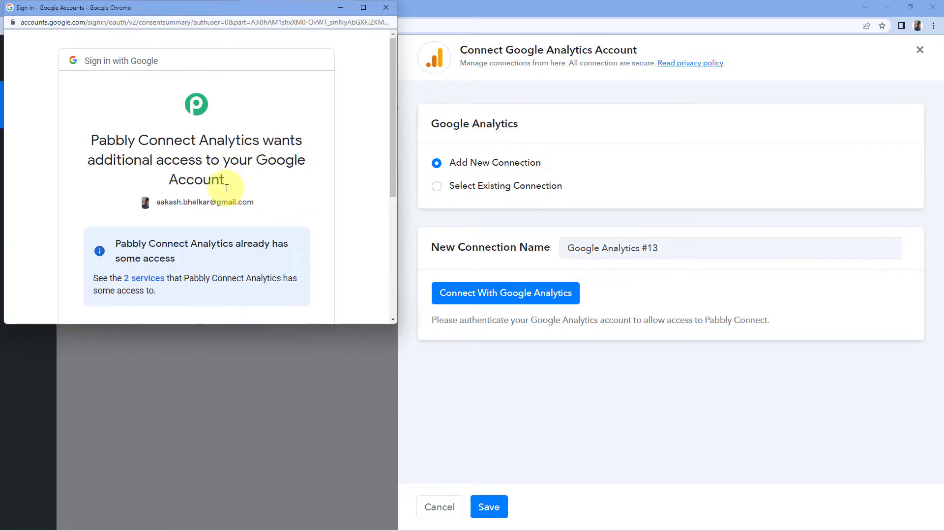
pyautogui.scroll(-5, 271, 198)
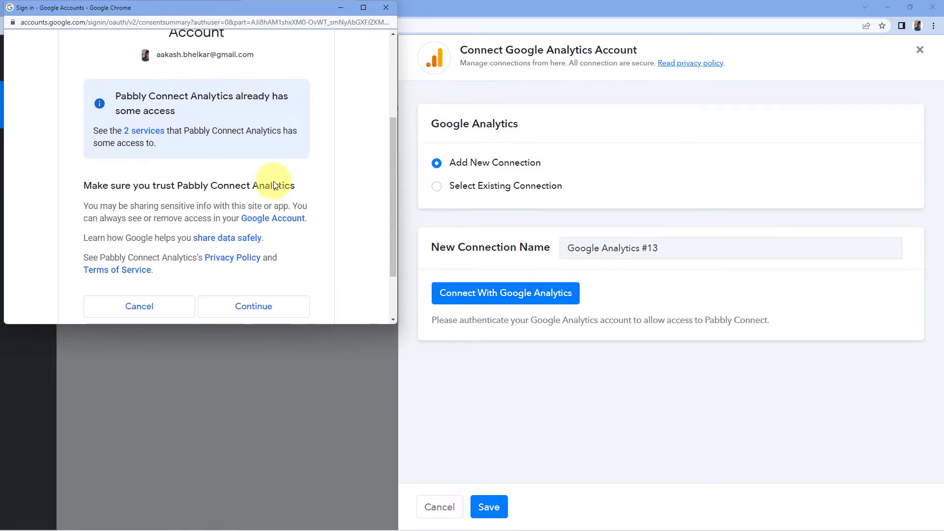
pyautogui.click(247, 239)
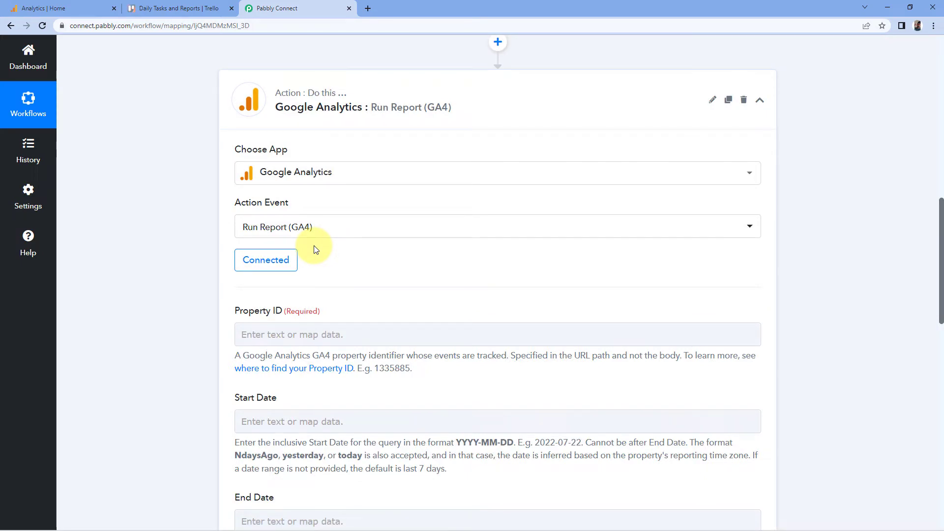
# - Switch to Google Analytics and copy the property ID from the property settings in Admin
pyautogui.scroll(-4, 187, 260)
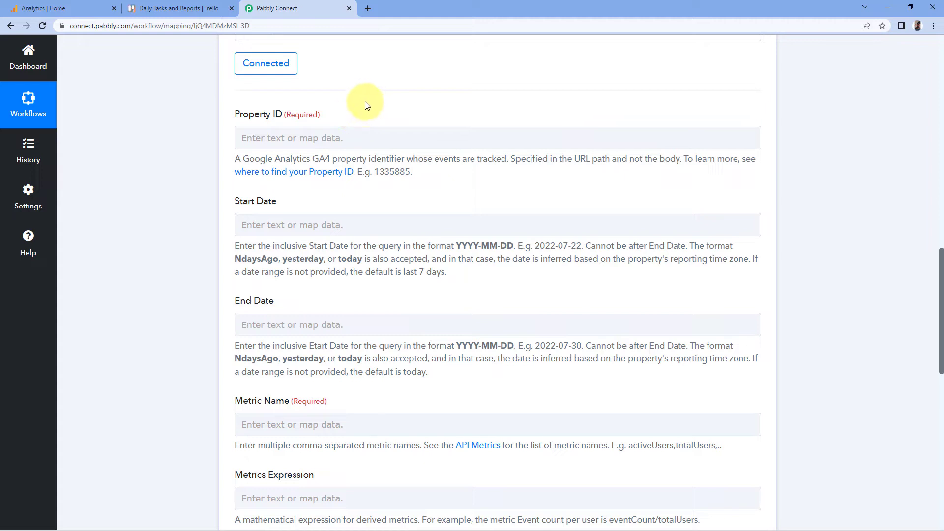
pyautogui.click(37, 8)
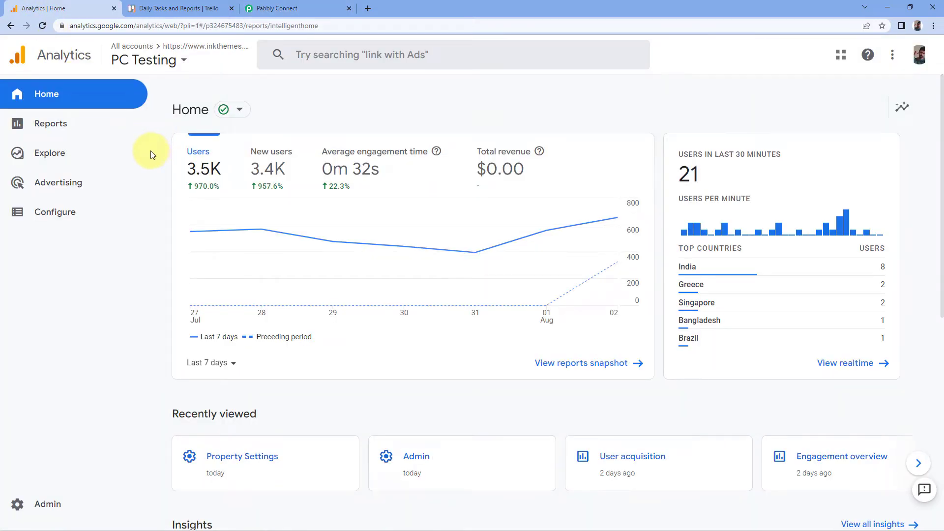
pyautogui.click(69, 506)
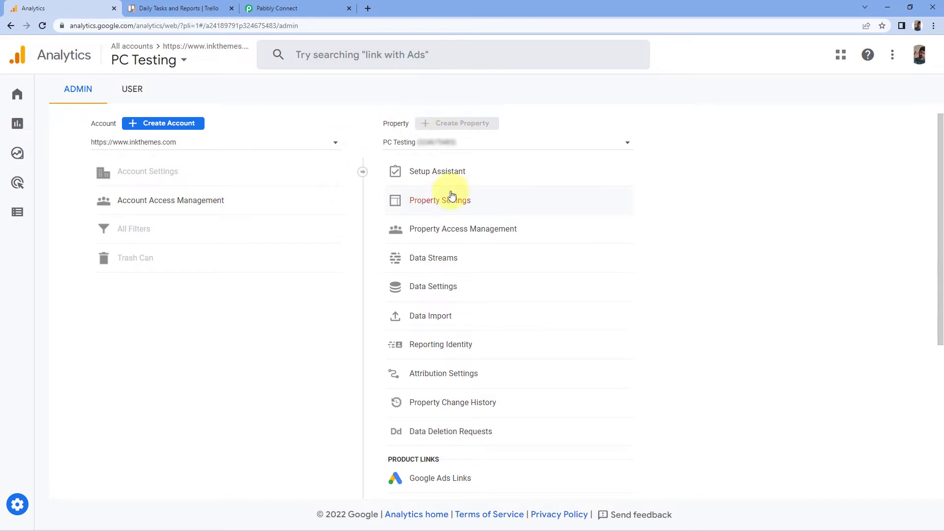
pyautogui.click(427, 205)
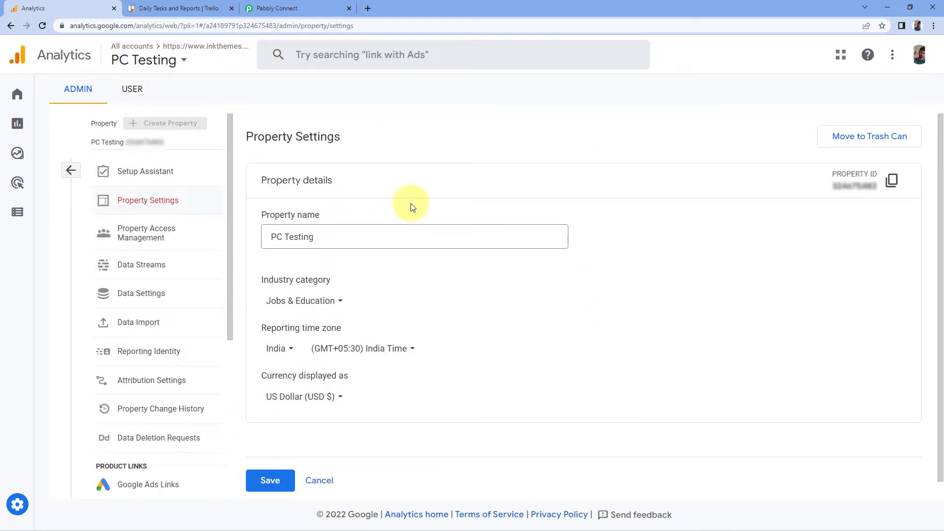
pyautogui.click(892, 182)
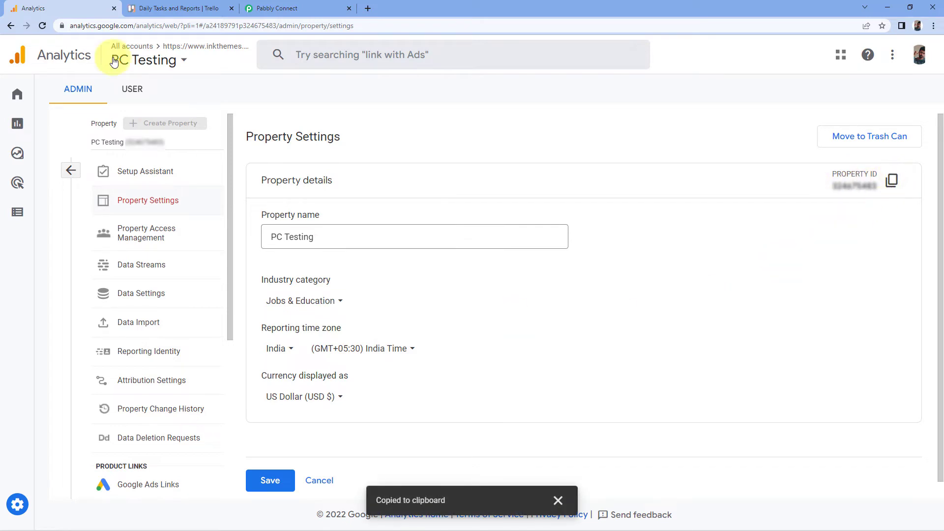
# - Paste the copied property ID into the action's Property ID field
pyautogui.click(269, 7)
pyautogui.click(248, 138)
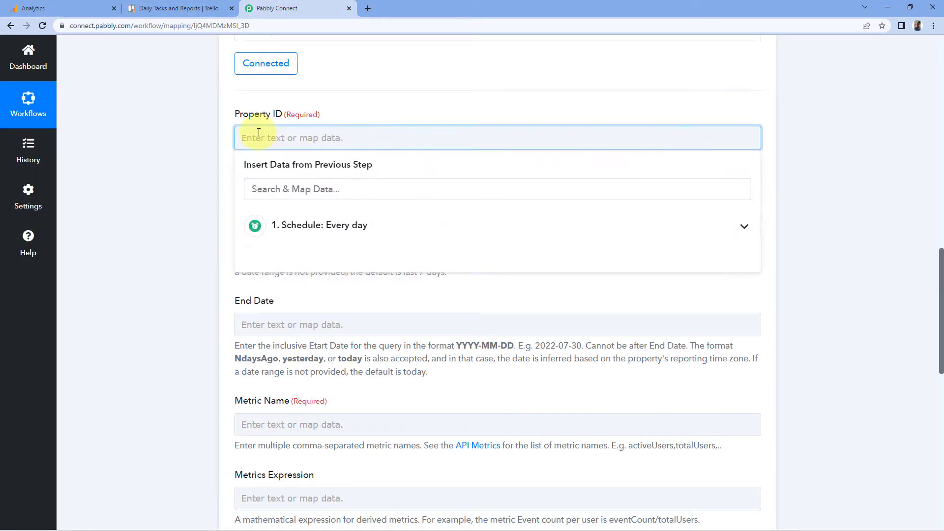
pyautogui.rightClick(247, 139)
pyautogui.click(283, 211)
pyautogui.click(185, 165)
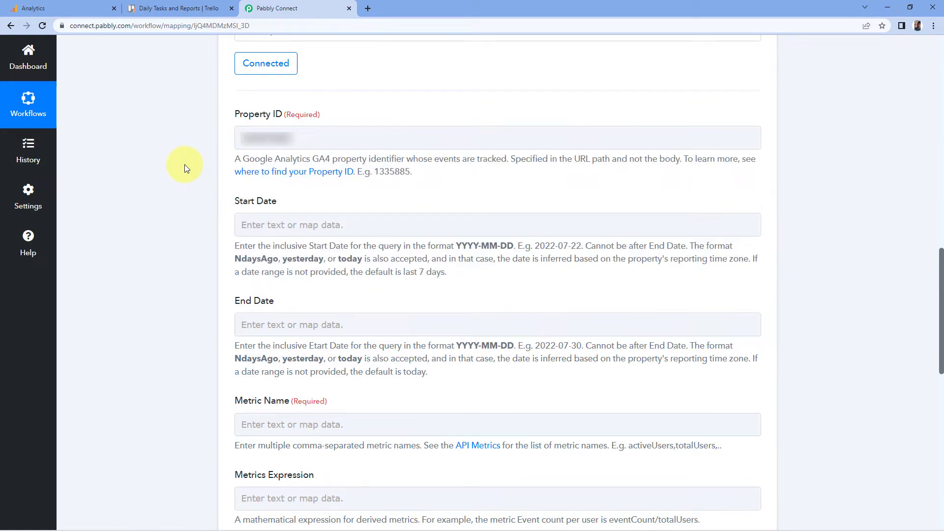
# - Highlight the NdaysAgo format in the Start Date help text
pyautogui.scroll(-3, 185, 169)
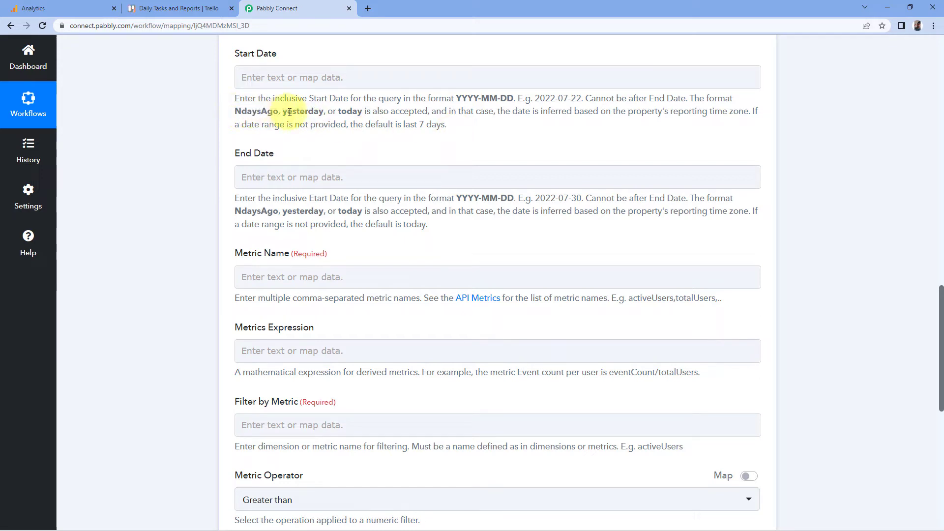
pyautogui.moveTo(234, 112); pyautogui.dragTo(279, 111)
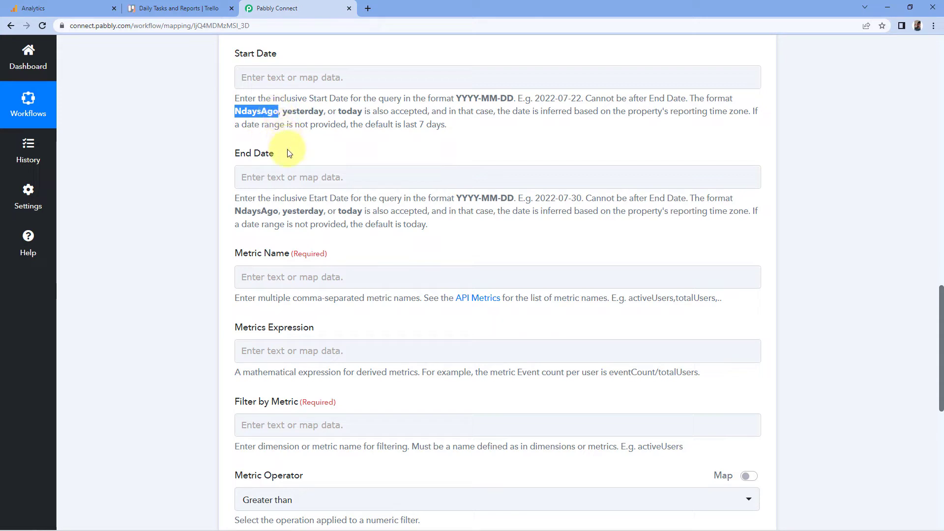
# - Set the Start Date to 2daysAgo
pyautogui.click(261, 146)
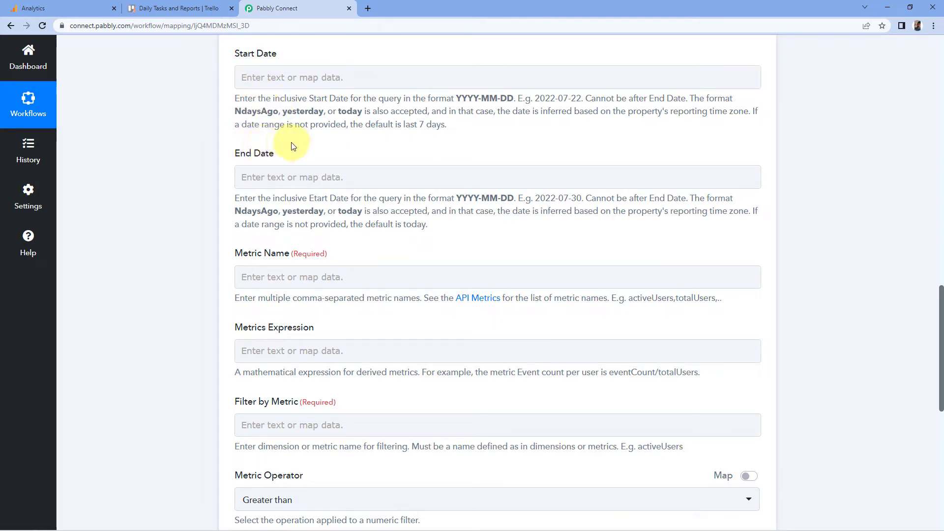
pyautogui.click(265, 76)
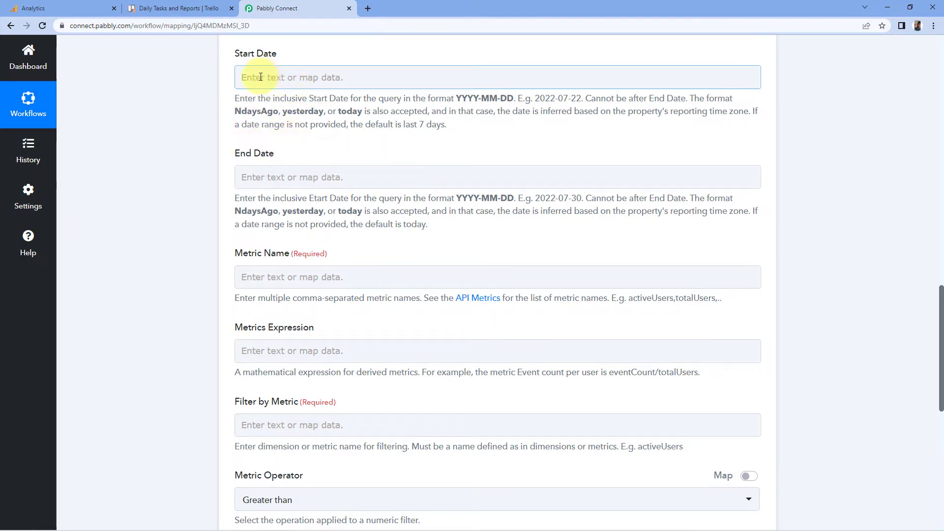
pyautogui.click(261, 78)
pyautogui.write('2daysAgo')
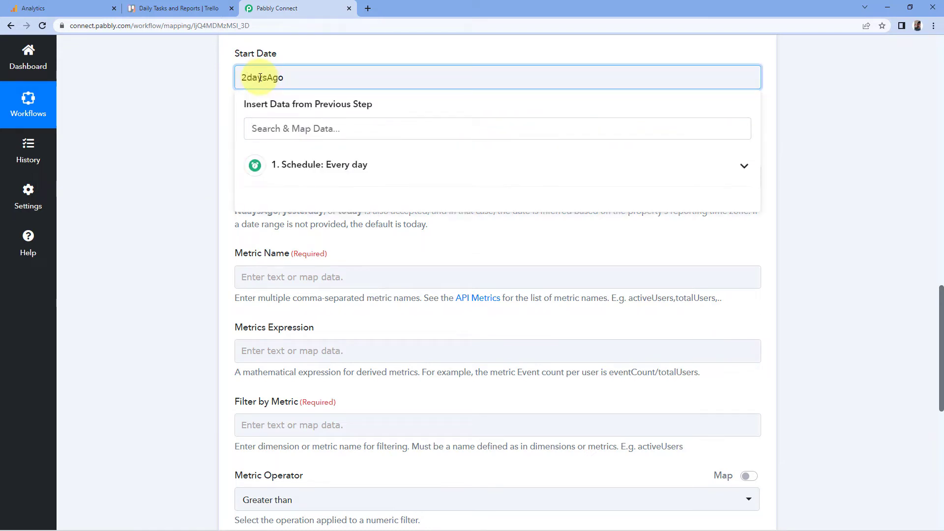
pyautogui.moveTo(292, 77); pyautogui.dragTo(214, 107)
pyautogui.hotkey('ctrl', 'c')
pyautogui.click(293, 81)
pyautogui.click(300, 55)
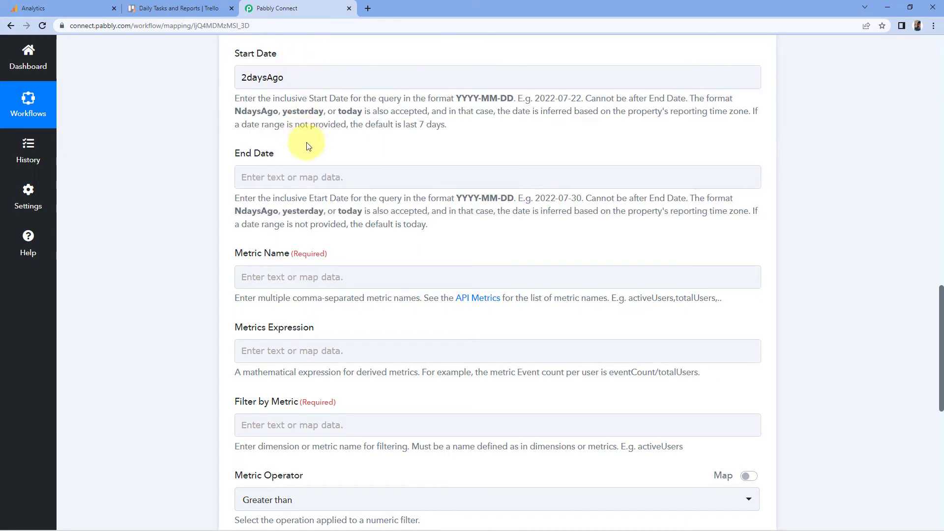
# - Paste the same 2daysAgo value into the End Date field
pyautogui.click(273, 176)
pyautogui.rightClick(268, 178)
pyautogui.click(310, 257)
pyautogui.click(315, 152)
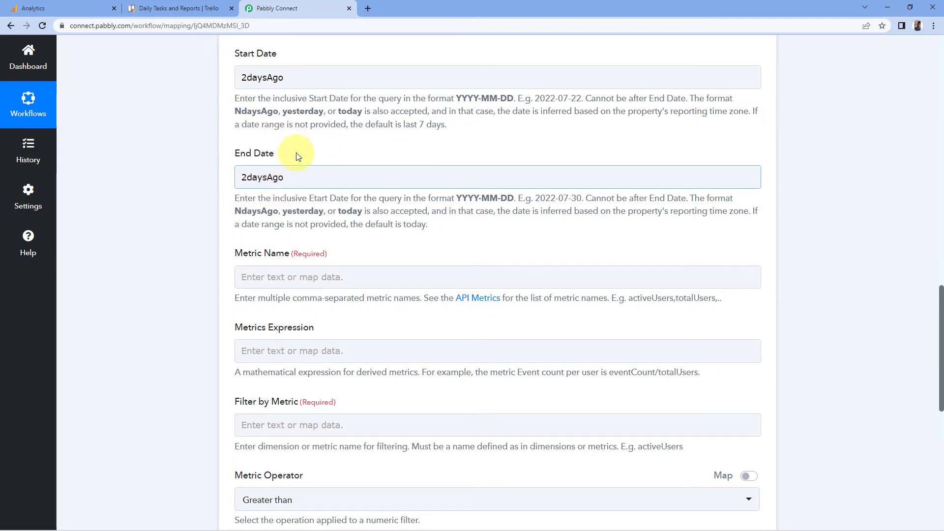
# - Open the API Metrics reference and examine the API names listed in the GA4 metrics table
pyautogui.scroll(-1, 234, 184)
pyautogui.scroll(-1, 241, 204)
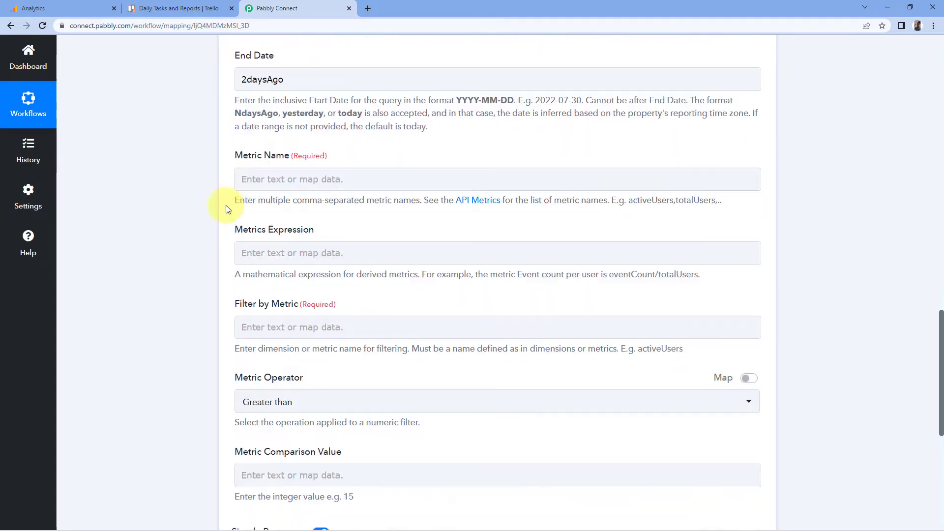
pyautogui.scroll(1, 248, 167)
pyautogui.scroll(1, 265, 152)
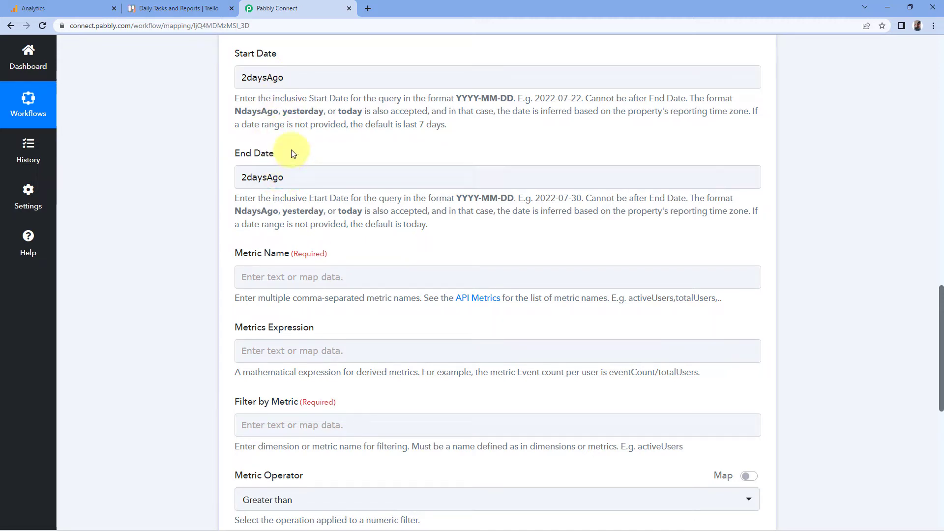
pyautogui.scroll(-3, 219, 192)
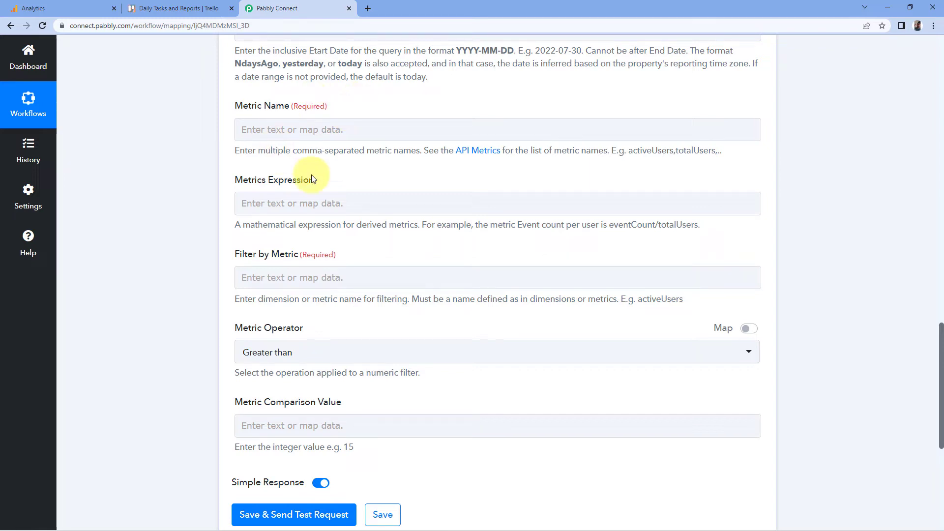
pyautogui.click(480, 153)
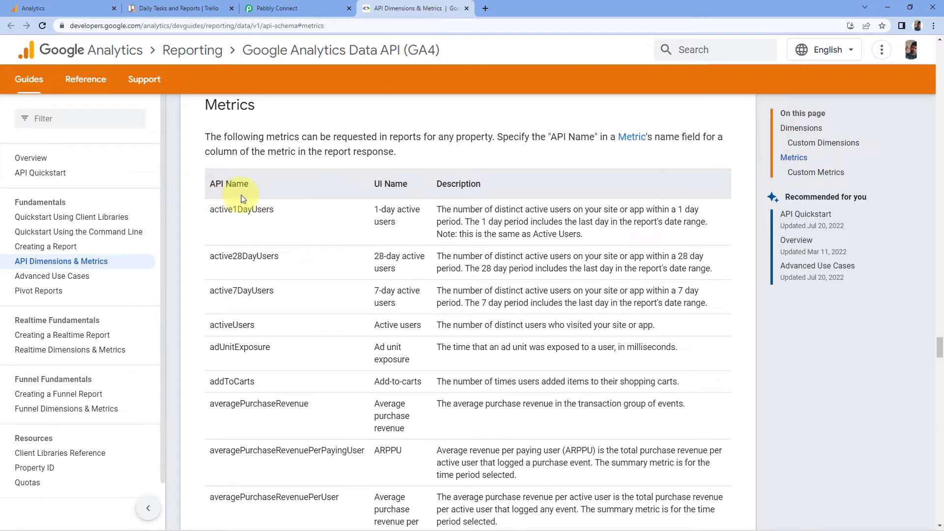
pyautogui.doubleClick(374, 183)
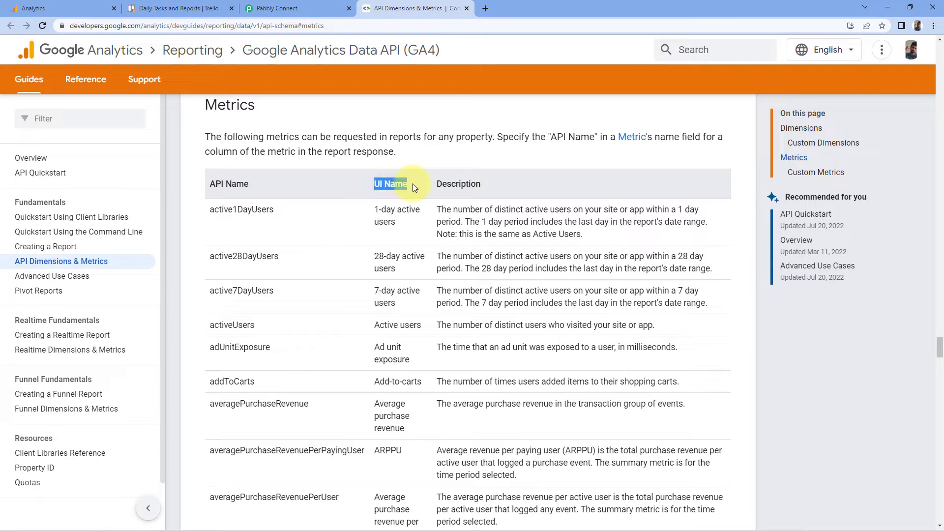
pyautogui.click(413, 184)
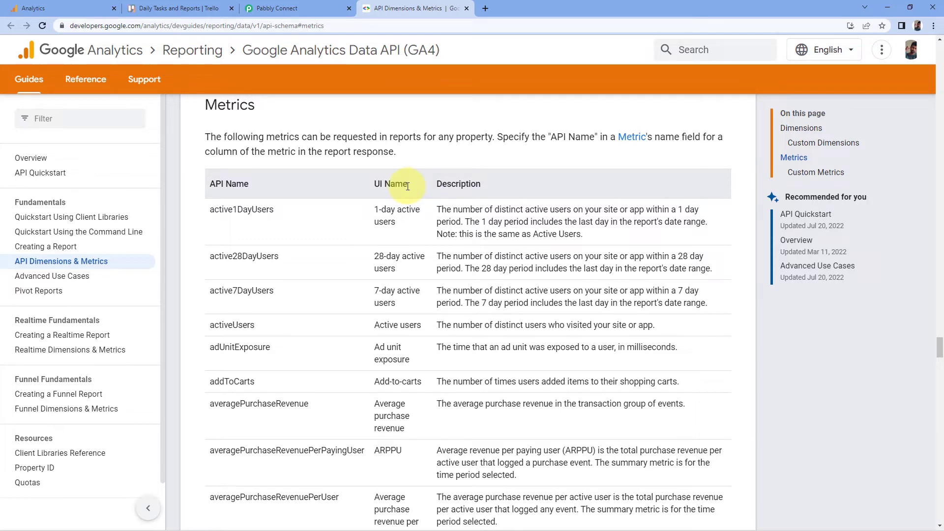
pyautogui.scroll(-1, 388, 204)
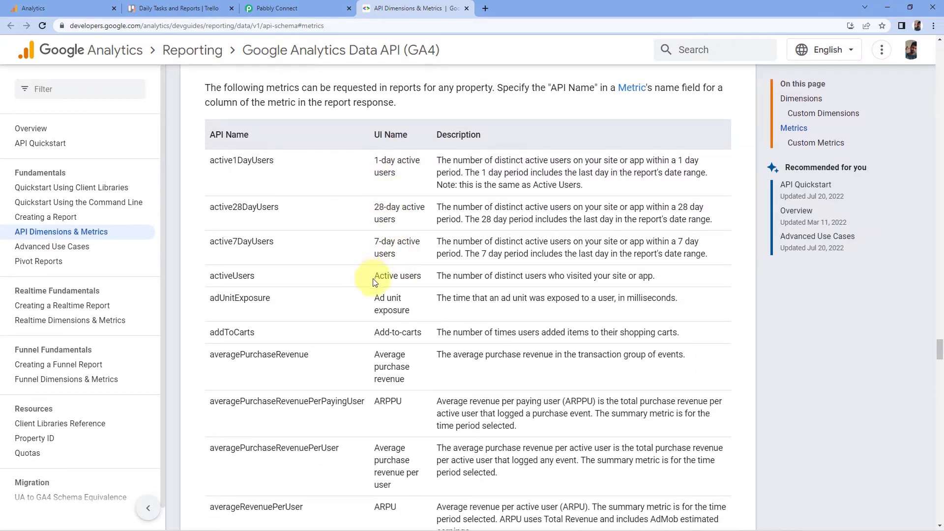
pyautogui.moveTo(375, 279); pyautogui.dragTo(421, 277)
pyautogui.moveTo(267, 276); pyautogui.dragTo(207, 278)
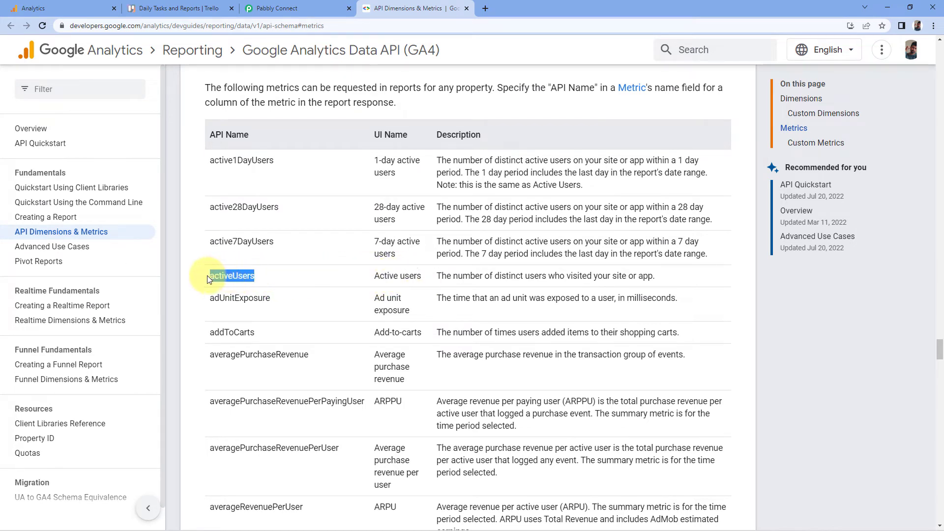
pyautogui.click(274, 275)
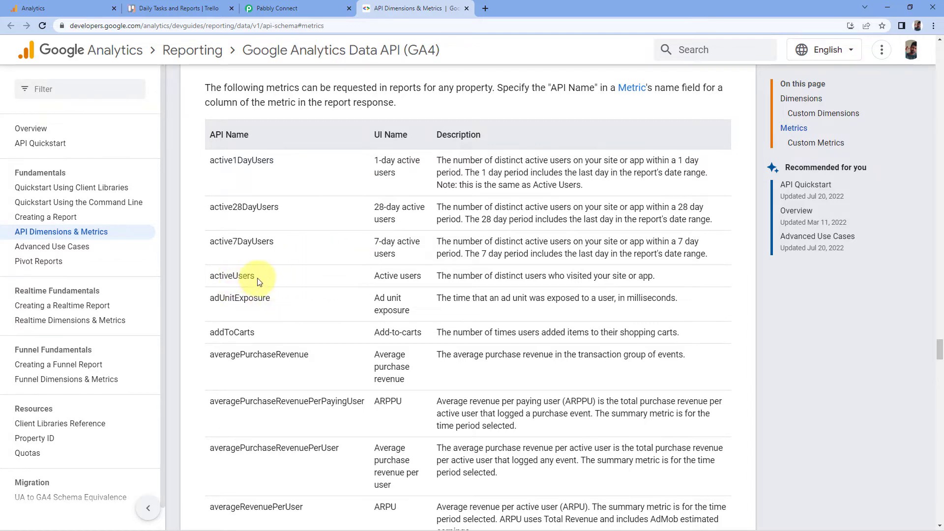
# - Copy the activeUsers API name into the Metric Name field and add a comma after it
pyautogui.doubleClick(221, 275)
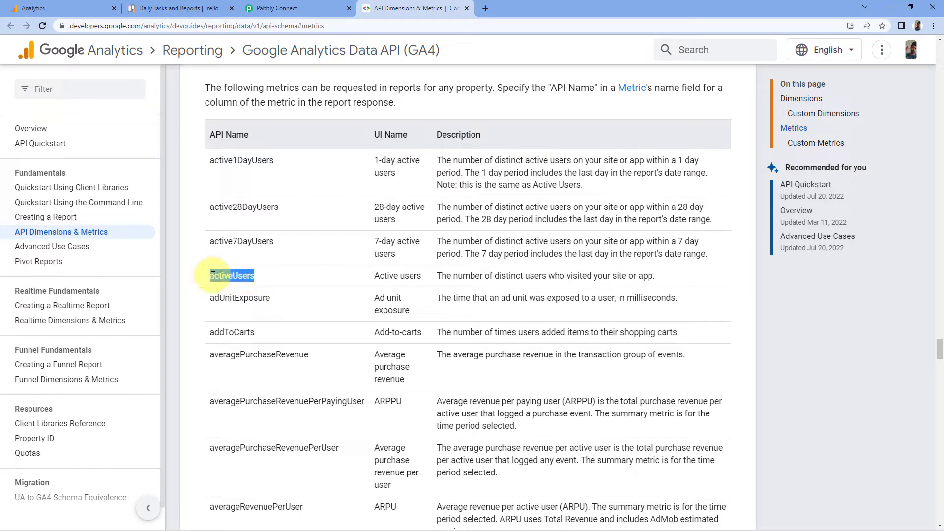
pyautogui.rightClick(221, 280)
pyautogui.click(237, 286)
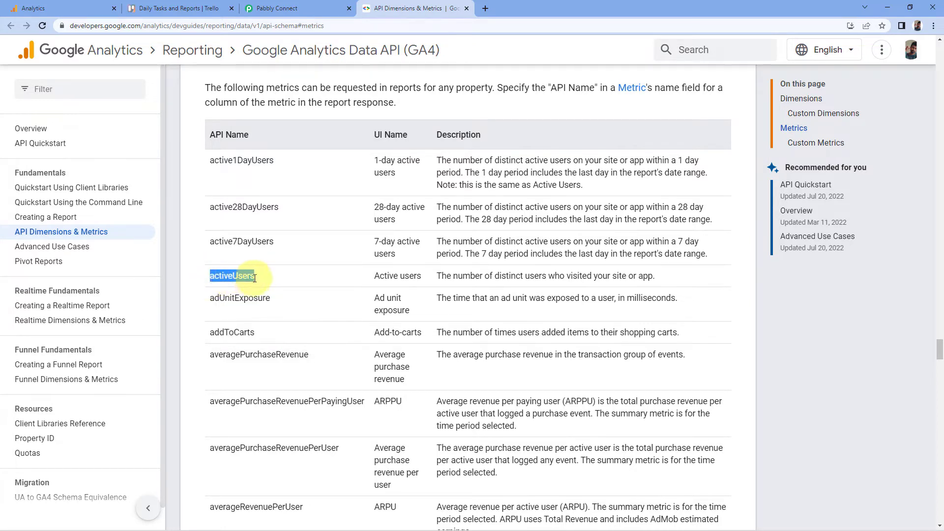
pyautogui.click(285, 8)
pyautogui.click(266, 129)
pyautogui.rightClick(240, 130)
pyautogui.click(276, 204)
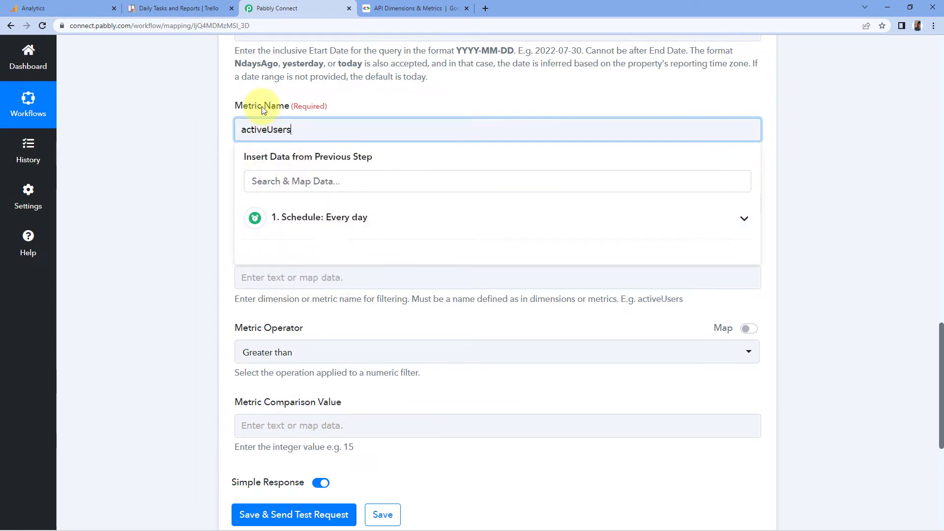
pyautogui.click(267, 102)
pyautogui.click(295, 130)
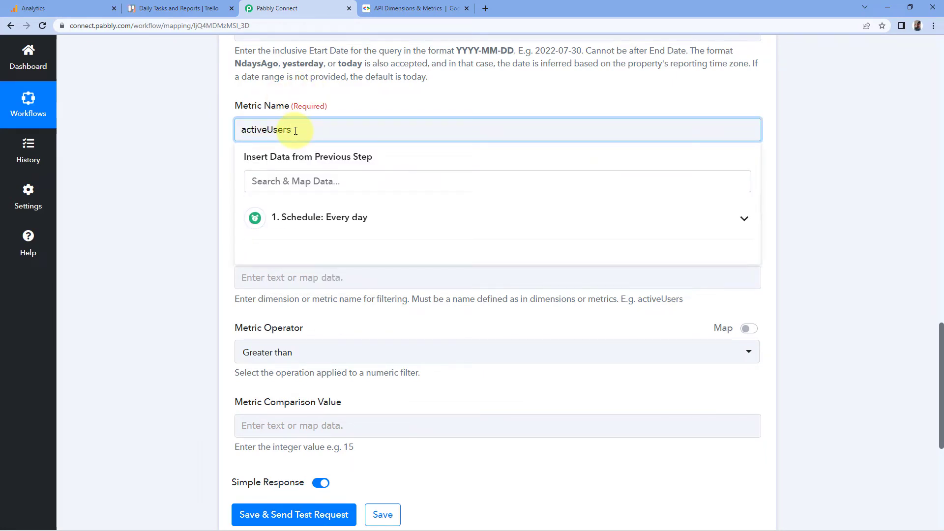
pyautogui.write(',')
# - Copy bounceRate from the metrics reference, append it to the Metric Name field, and add a comma
pyautogui.click(415, 6)
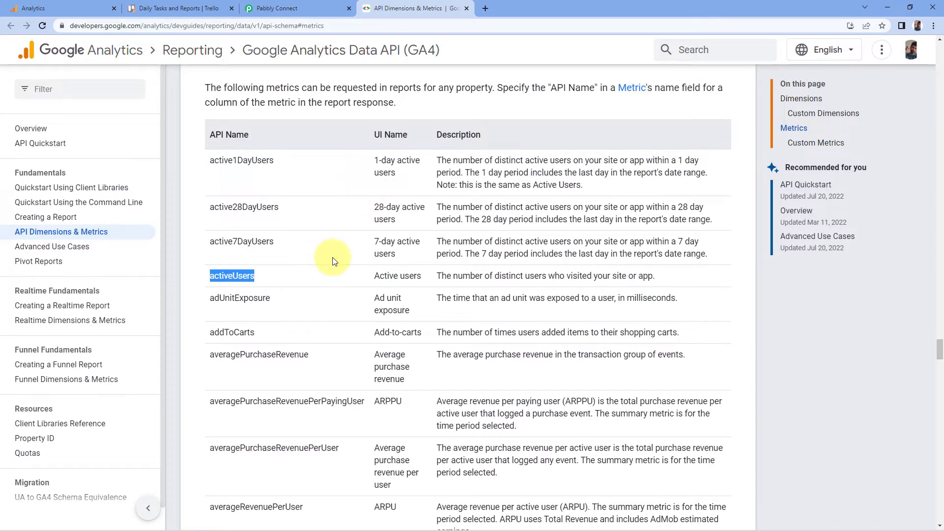
pyautogui.scroll(-7, 339, 253)
pyautogui.scroll(-1, 343, 253)
pyautogui.moveTo(374, 207); pyautogui.dragTo(419, 207)
pyautogui.moveTo(257, 207); pyautogui.dragTo(206, 209)
pyautogui.rightClick(219, 210)
pyautogui.click(247, 220)
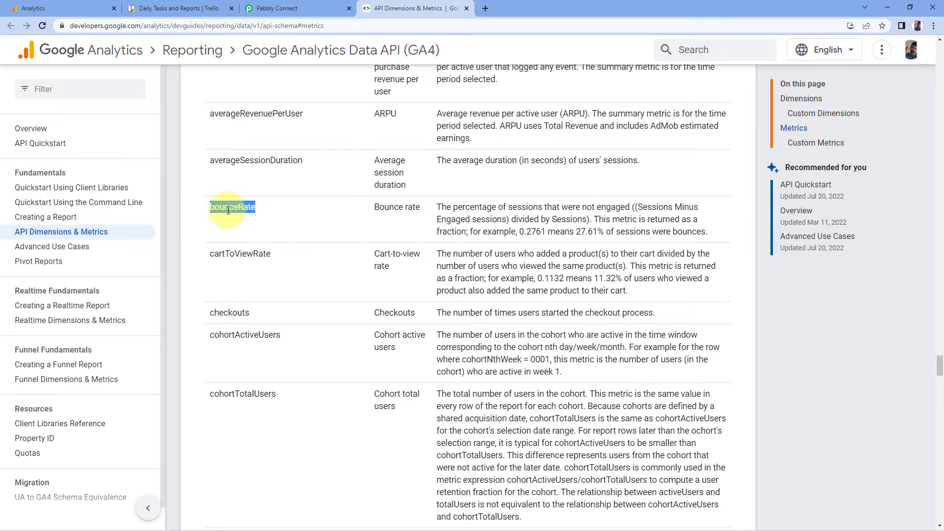
pyautogui.hotkey('ctrl', 'shift', 'Tab')
pyautogui.rightClick(316, 130)
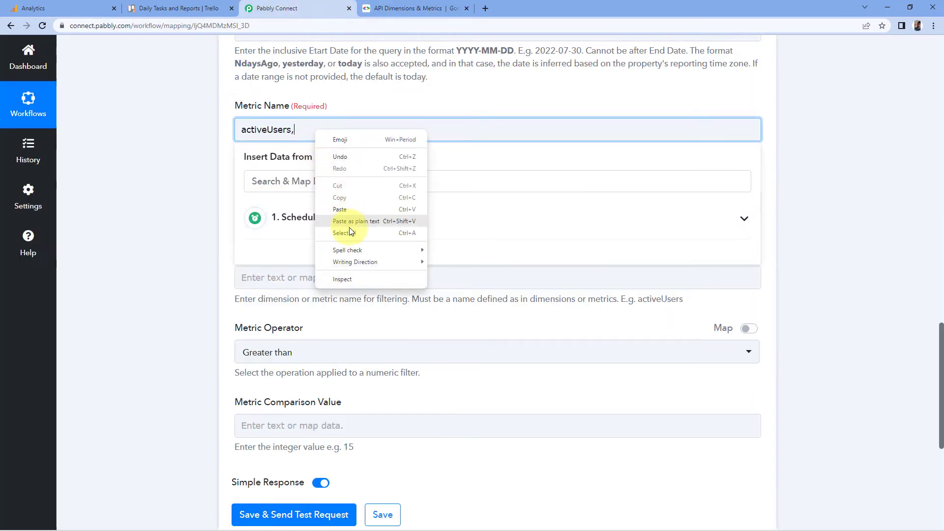
pyautogui.click(347, 211)
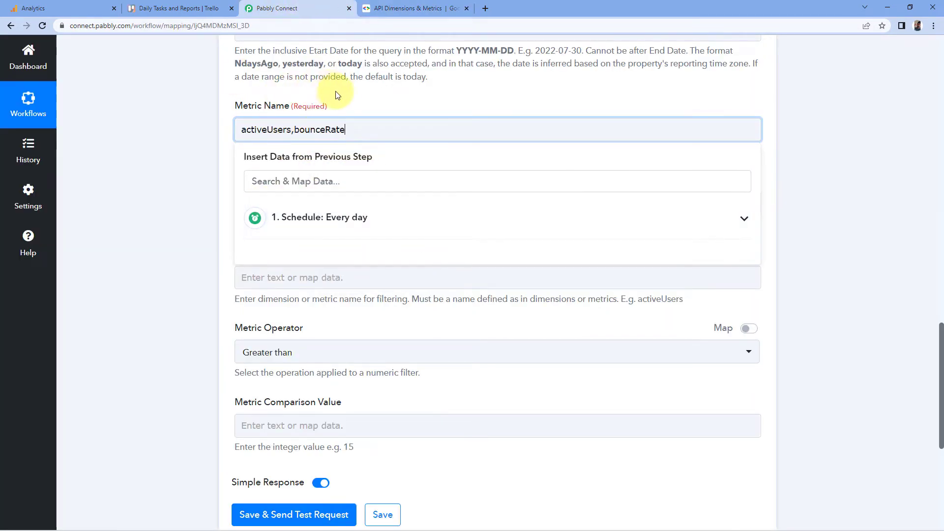
pyautogui.write(',')
# - Copy conversions from the metrics reference and append it to the Metric Name field
pyautogui.hotkey('ctrl', 'Tab')
pyautogui.scroll(-5, 324, 212)
pyautogui.moveTo(374, 295); pyautogui.dragTo(426, 298)
pyautogui.click(265, 303)
pyautogui.doubleClick(263, 297)
pyautogui.rightClick(227, 295)
pyautogui.click(259, 301)
pyautogui.click(277, 7)
pyautogui.rightClick(359, 129)
pyautogui.click(381, 208)
pyautogui.click(206, 177)
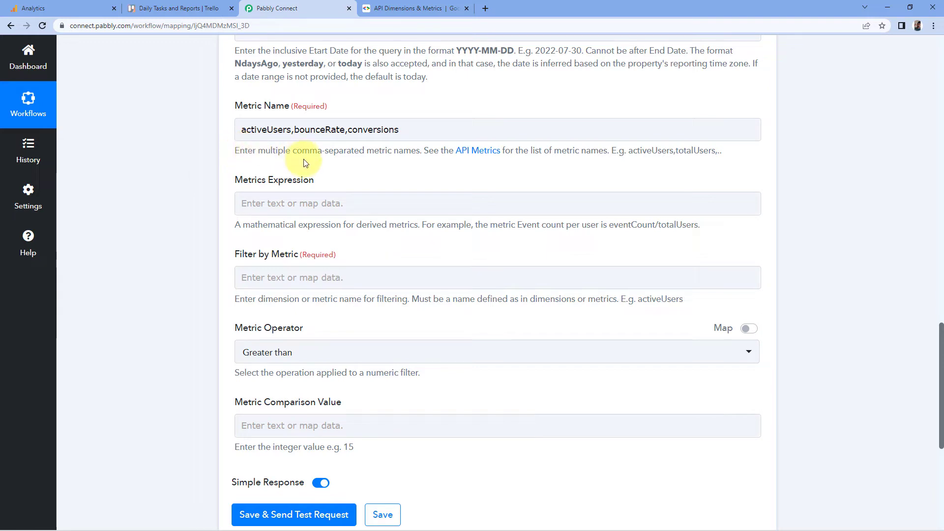
# - Copy activeUsers from the Metric Name field and paste it into the Filter by Metric field
pyautogui.click(279, 126)
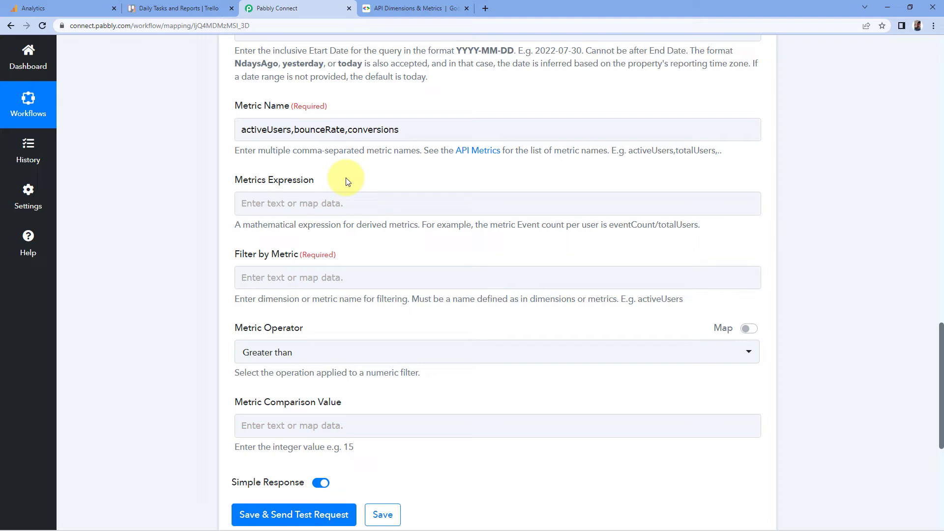
pyautogui.click(245, 194)
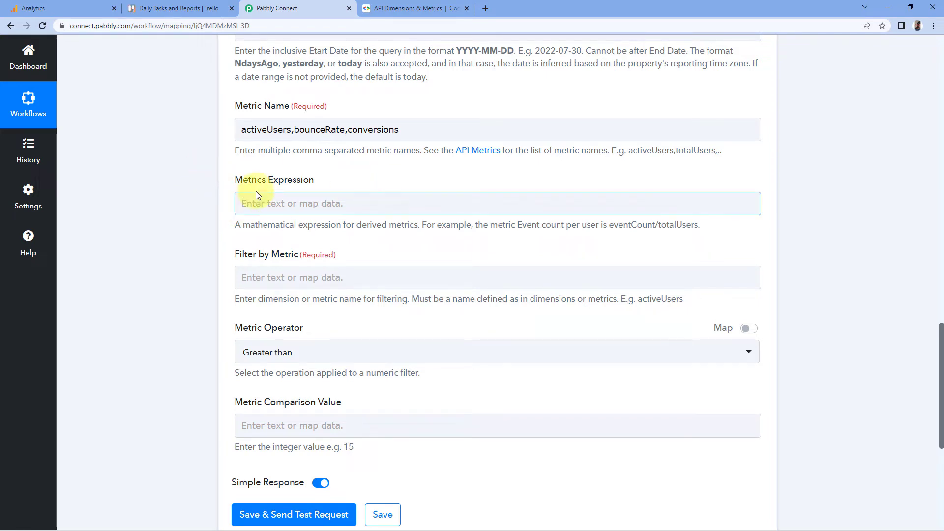
pyautogui.click(421, 257)
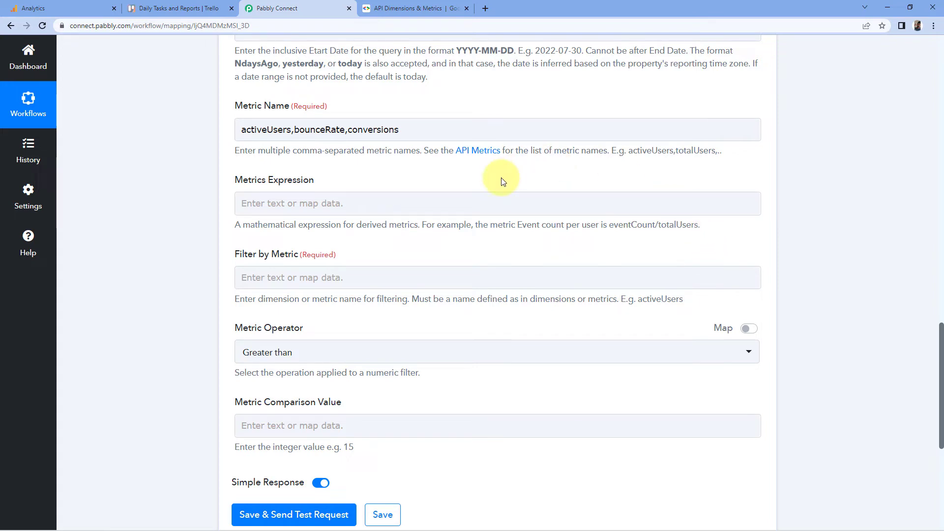
pyautogui.scroll(-2, 222, 204)
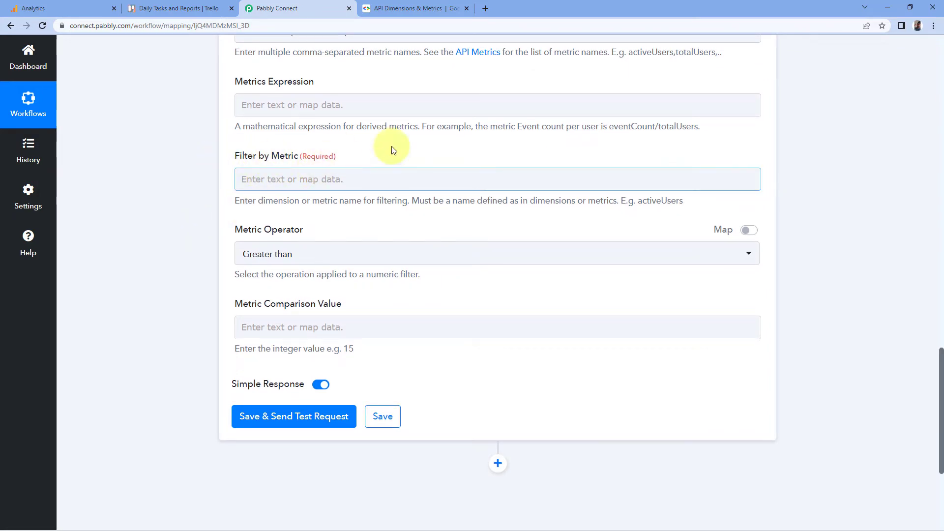
pyautogui.scroll(1, 406, 162)
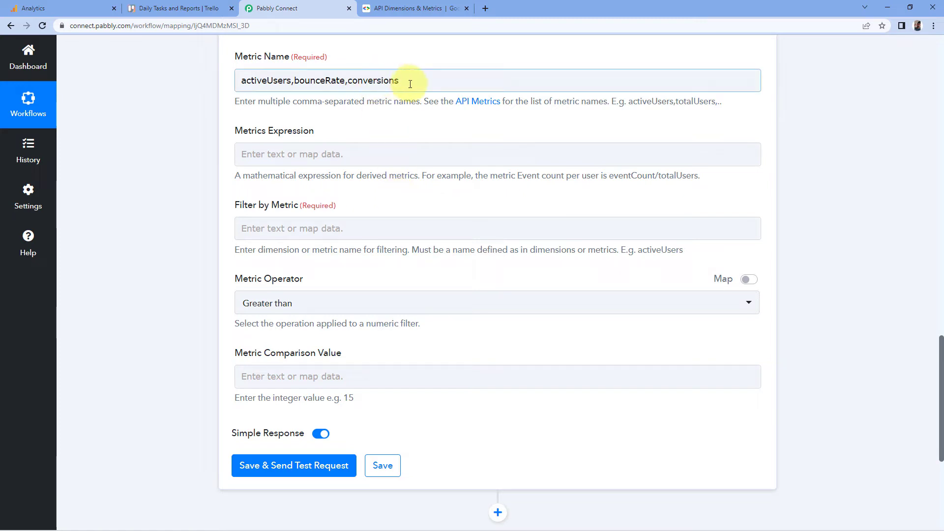
pyautogui.moveTo(412, 80); pyautogui.dragTo(186, 81)
pyautogui.click(199, 114)
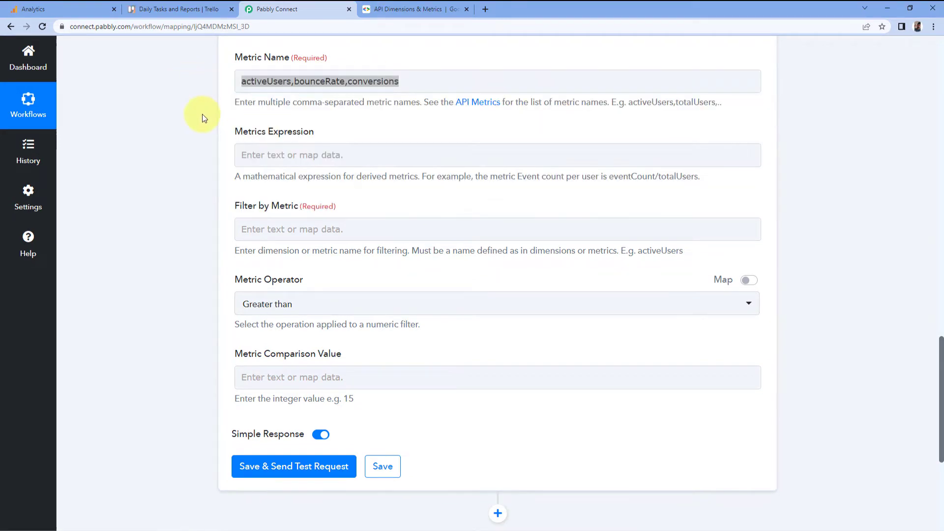
pyautogui.click(279, 85)
pyautogui.click(291, 82)
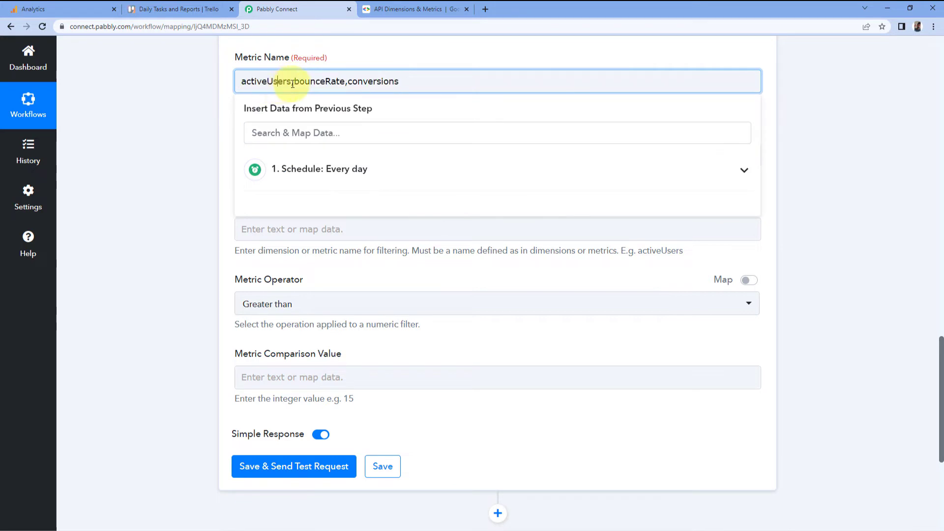
pyautogui.moveTo(291, 82); pyautogui.dragTo(241, 82)
pyautogui.rightClick(253, 86)
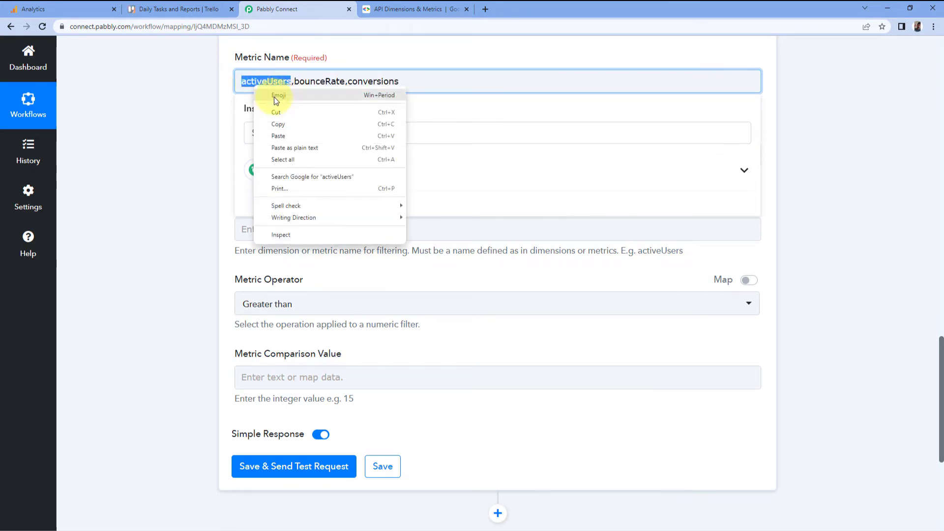
pyautogui.click(276, 124)
pyautogui.click(269, 225)
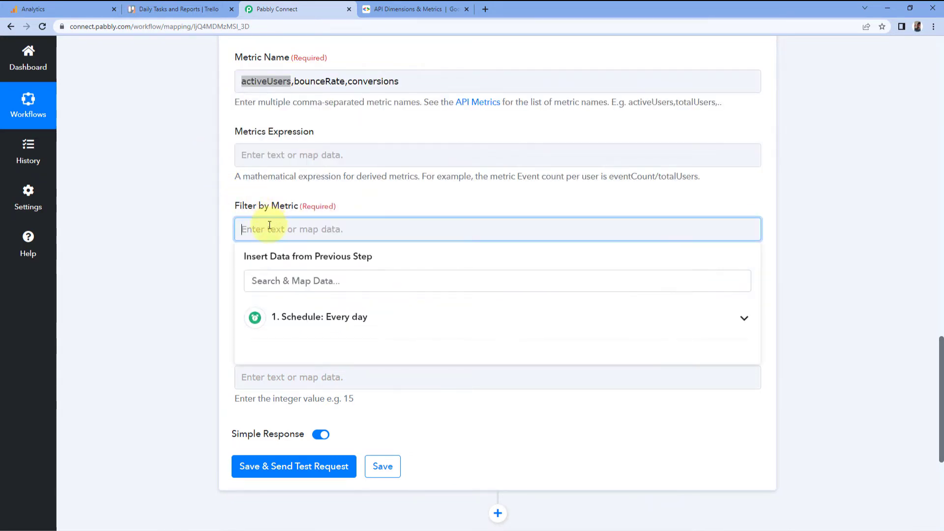
pyautogui.rightClick(268, 225)
pyautogui.click(293, 305)
pyautogui.click(213, 260)
# - Keep the Metric Operator at Greater than and set the Metric Comparison Value to 10
pyautogui.scroll(-1, 213, 260)
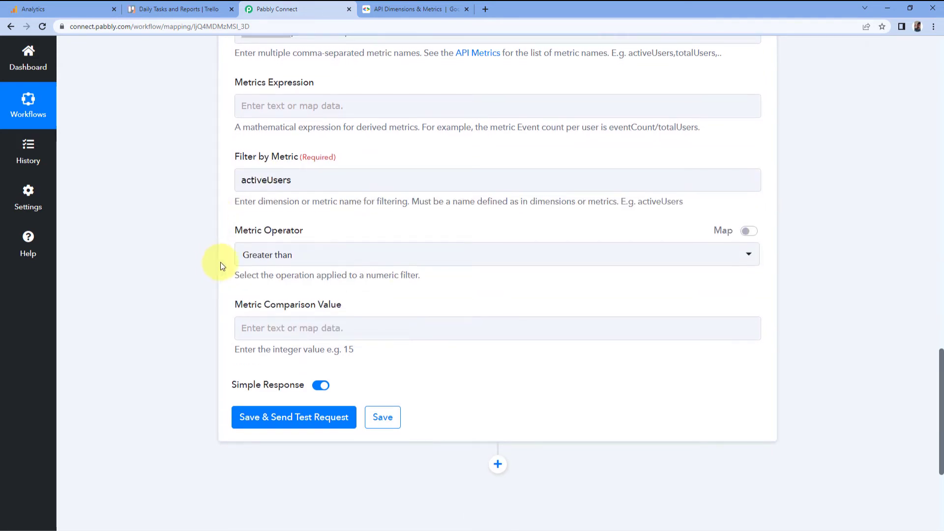
pyautogui.click(271, 255)
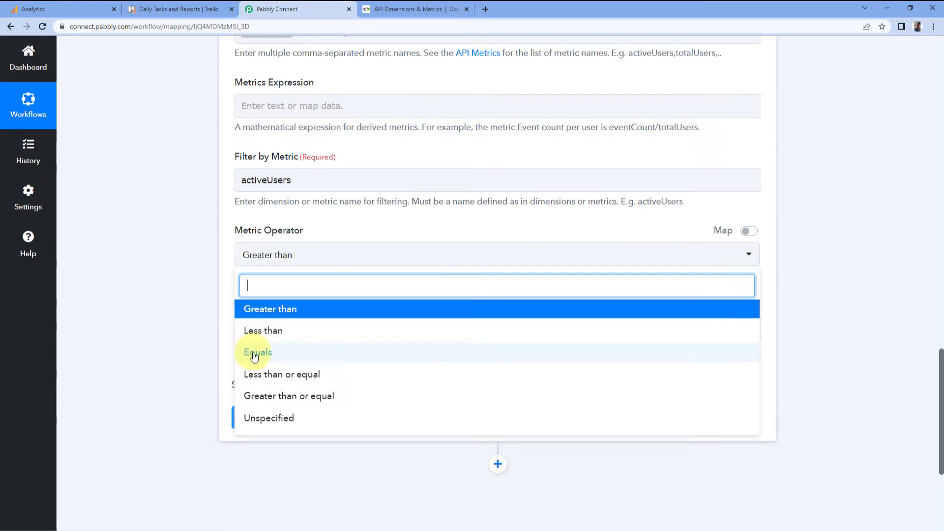
pyautogui.click(213, 280)
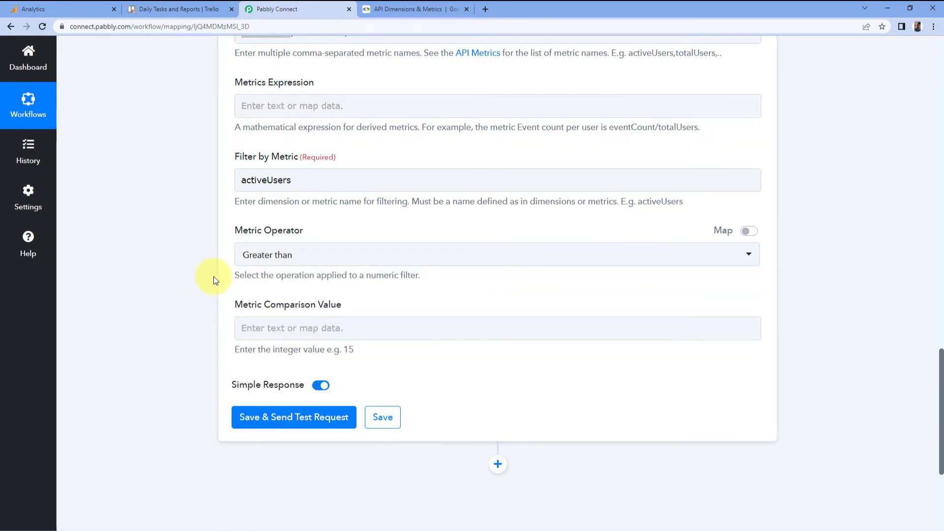
pyautogui.click(312, 181)
pyautogui.moveTo(312, 181); pyautogui.dragTo(232, 188)
pyautogui.click(208, 208)
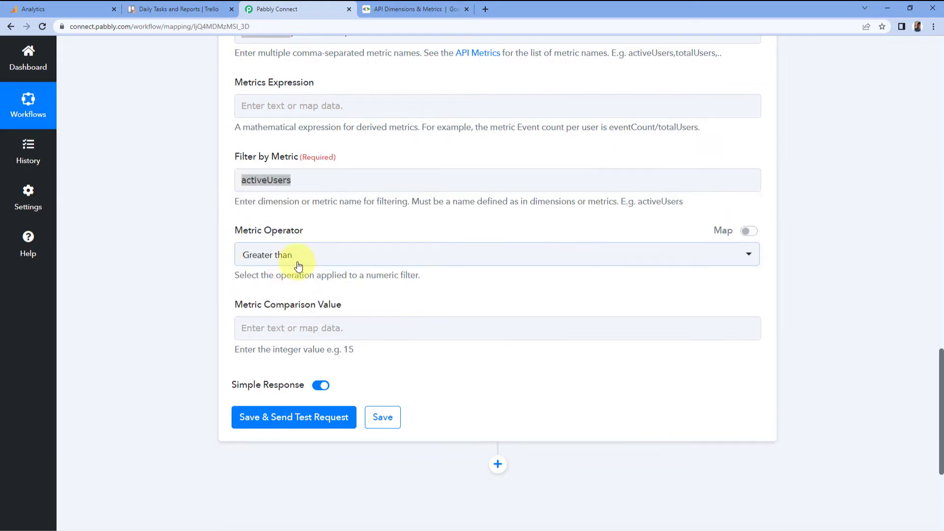
pyautogui.click(252, 329)
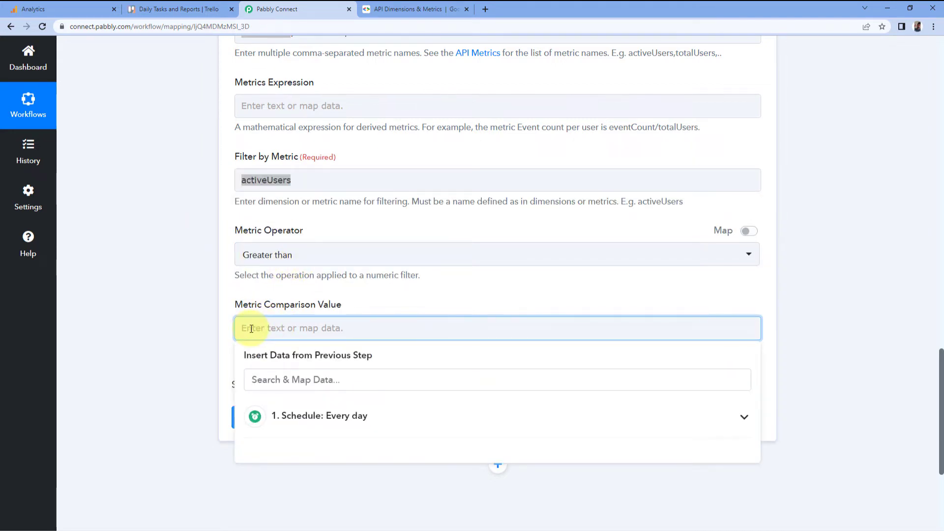
pyautogui.write('10')
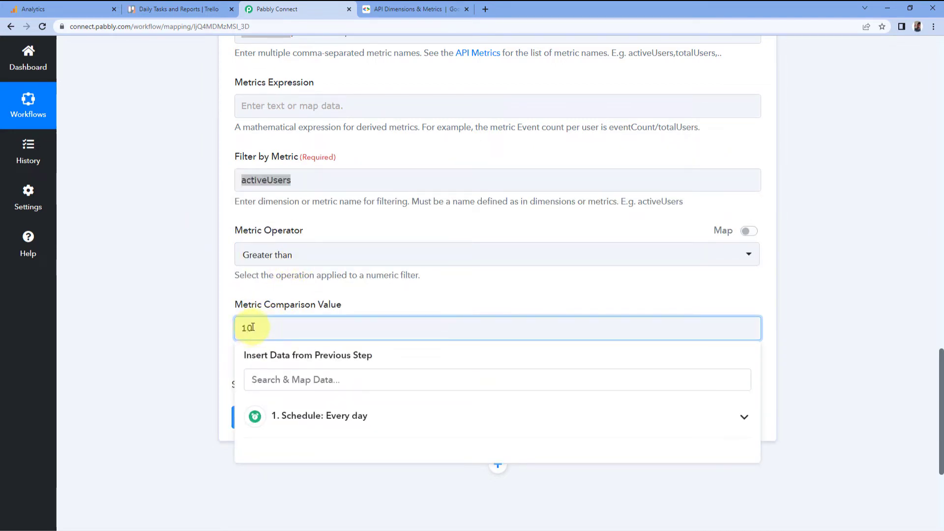
pyautogui.click(240, 291)
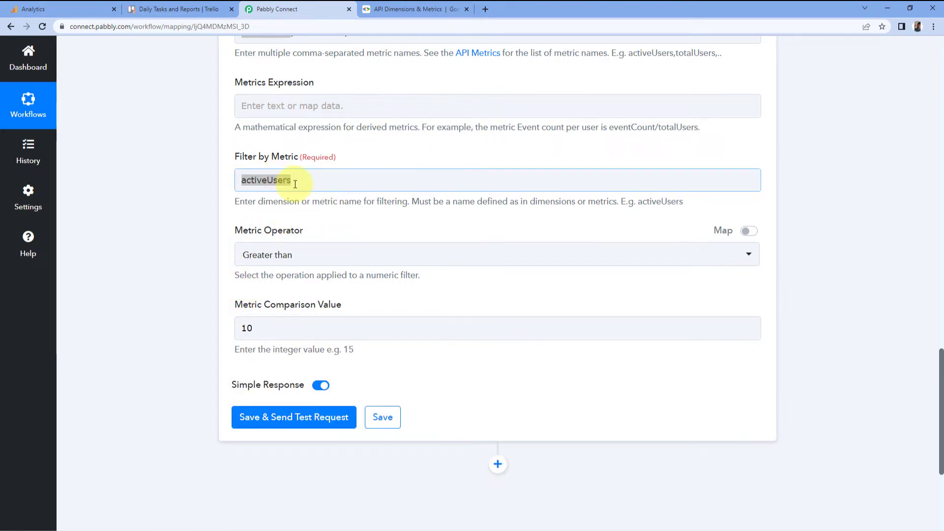
pyautogui.click(208, 201)
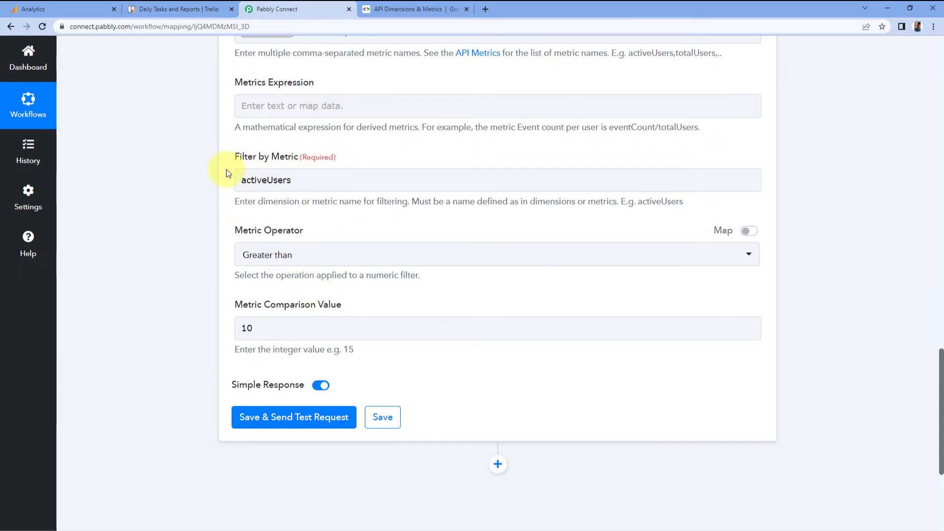
# - Save the Google Analytics action and send a test request
pyautogui.click(290, 257)
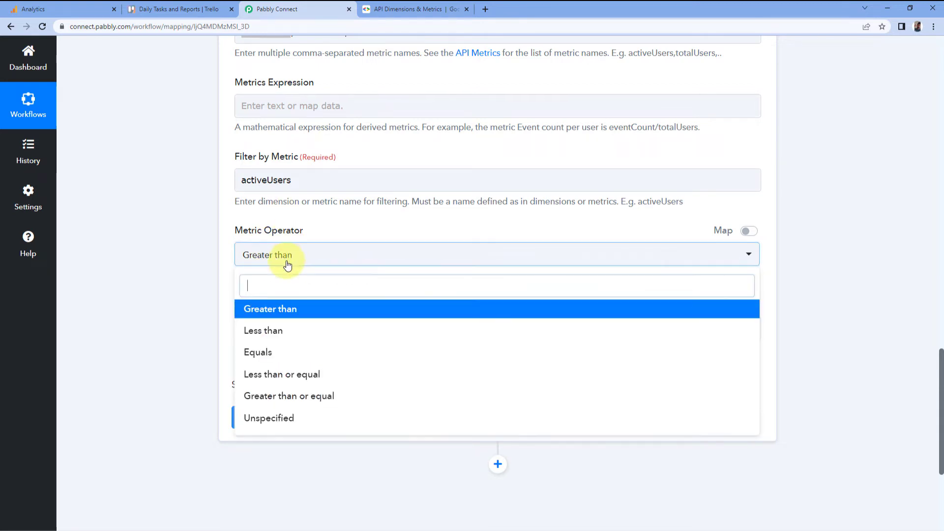
pyautogui.click(211, 303)
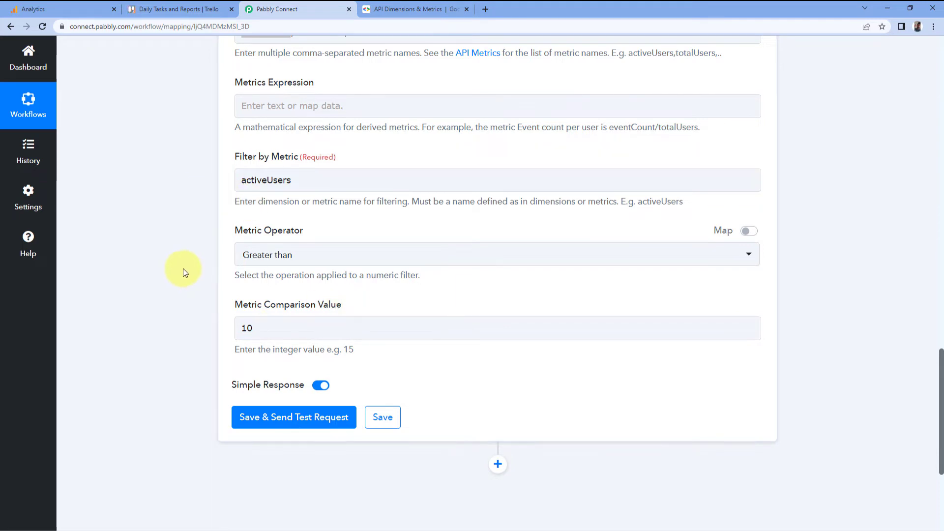
pyautogui.scroll(-2, 184, 269)
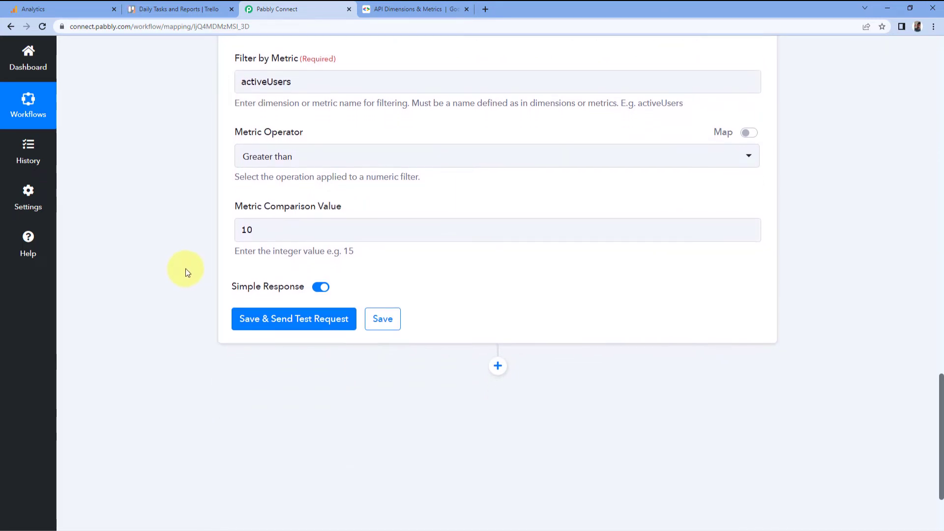
pyautogui.click(288, 325)
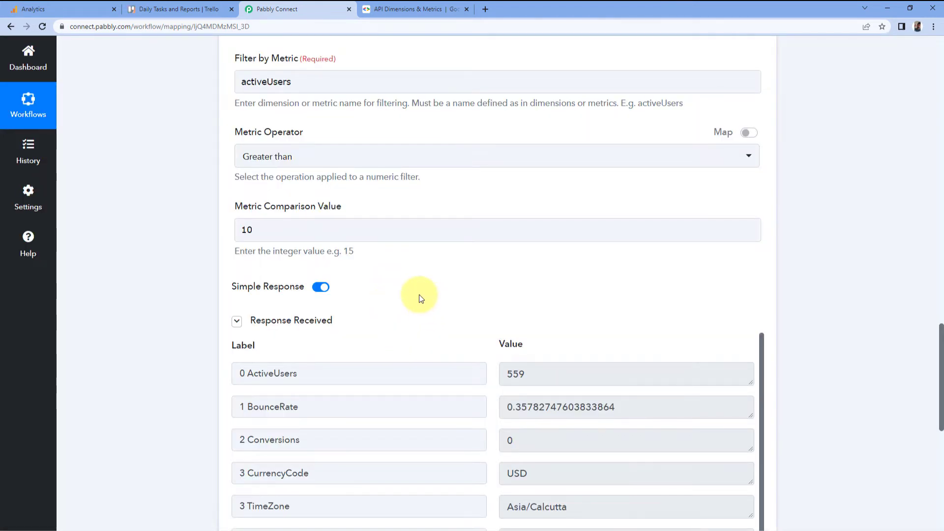
# - Review the response values received for the requested metrics
pyautogui.scroll(-1, 419, 294)
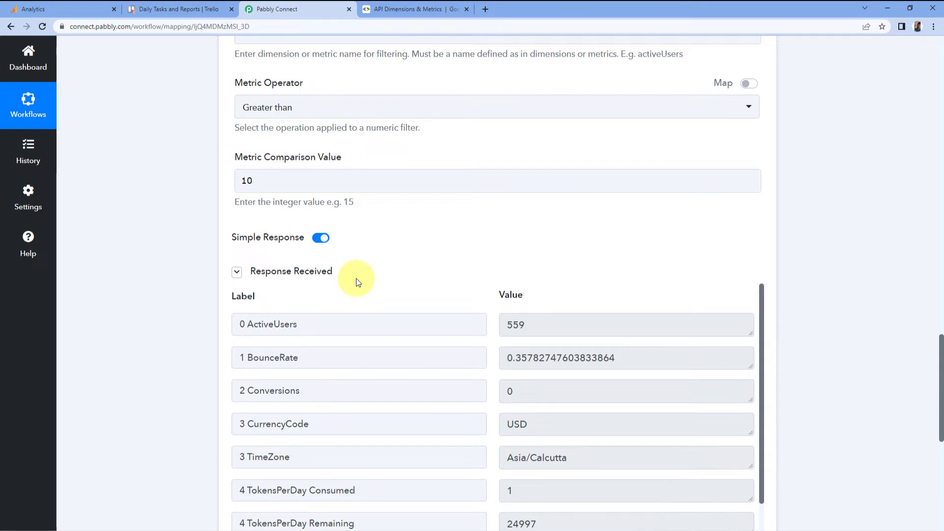
pyautogui.doubleClick(562, 322)
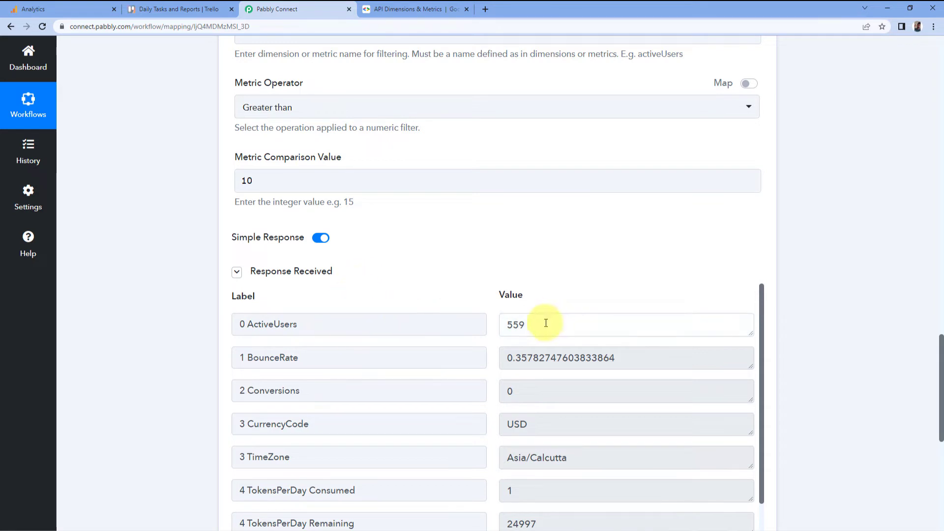
pyautogui.click(481, 303)
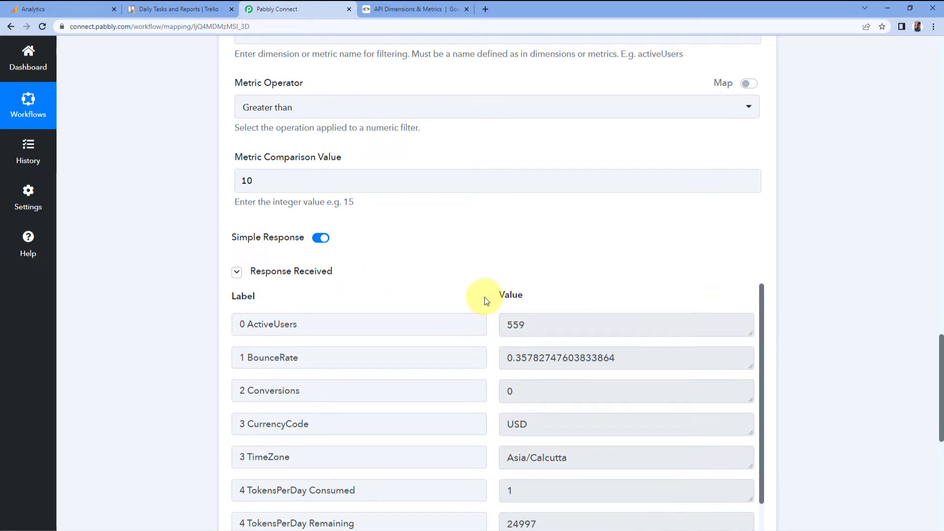
pyautogui.scroll(9, 449, 269)
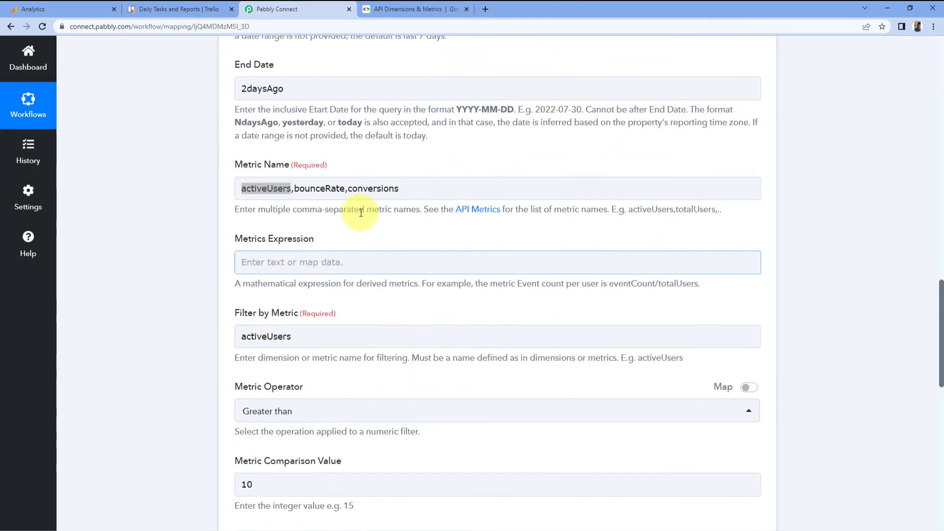
pyautogui.scroll(-9, 440, 276)
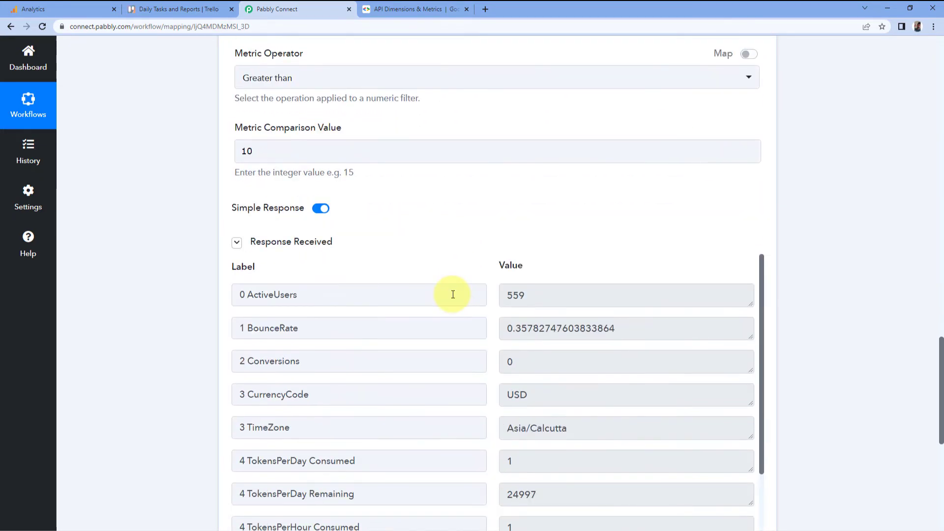
pyautogui.click(521, 226)
pyautogui.click(484, 208)
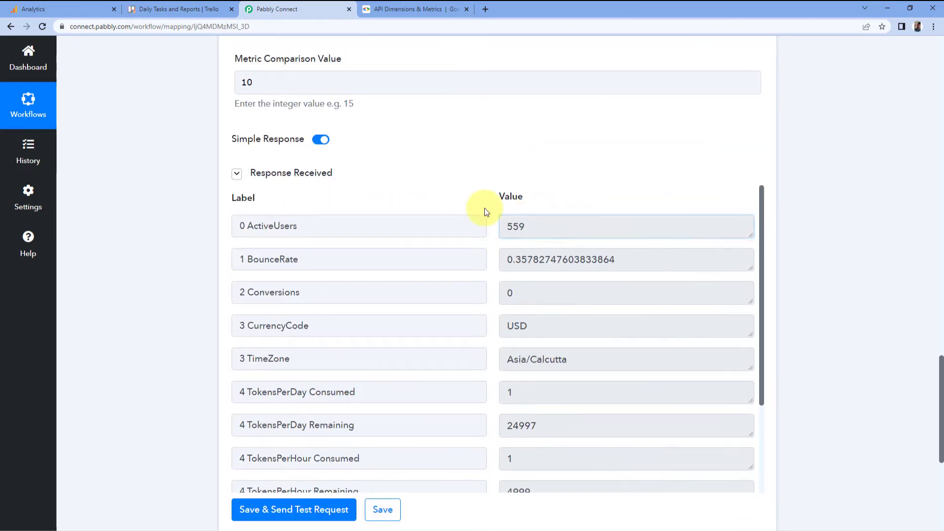
pyautogui.moveTo(531, 227); pyautogui.dragTo(497, 228)
pyautogui.click(492, 240)
pyautogui.click(524, 264)
pyautogui.moveTo(618, 272); pyautogui.dragTo(480, 261)
pyautogui.press('Tab')
pyautogui.click(466, 200)
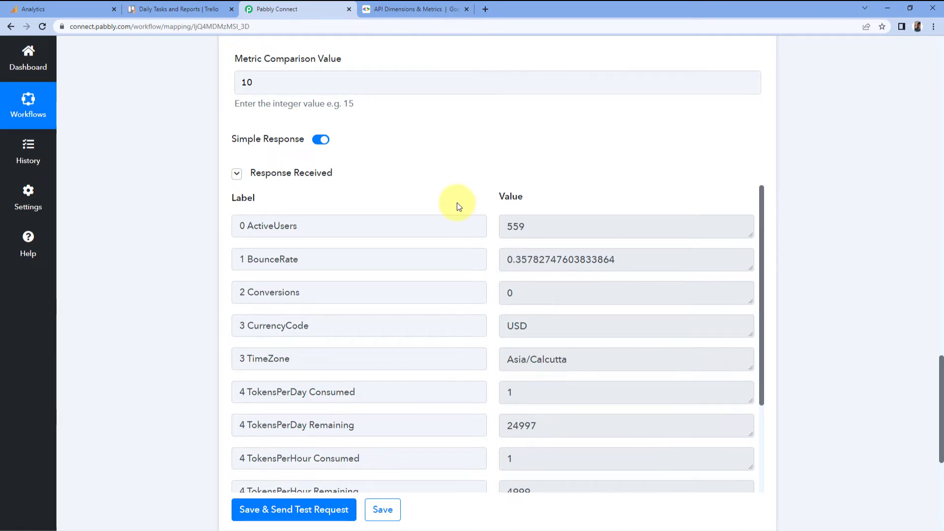
pyautogui.scroll(2, 467, 194)
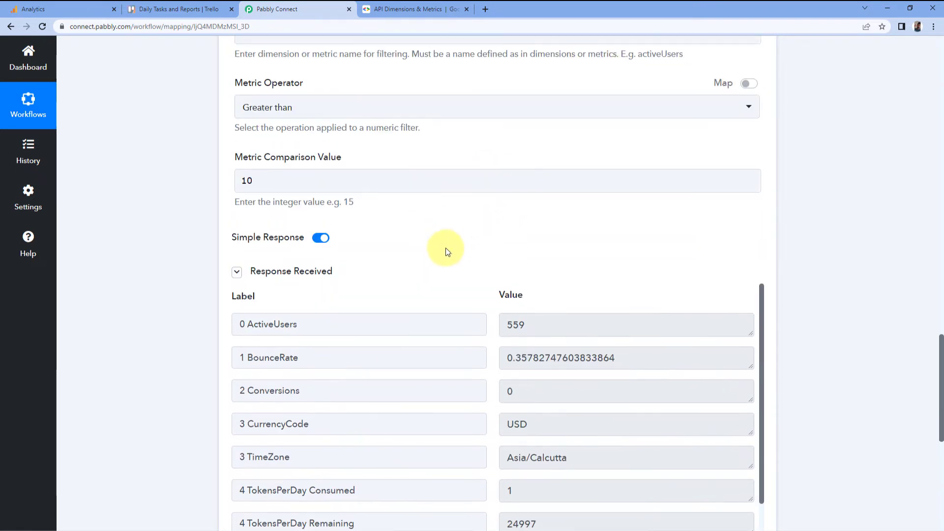
pyautogui.scroll(2, 435, 264)
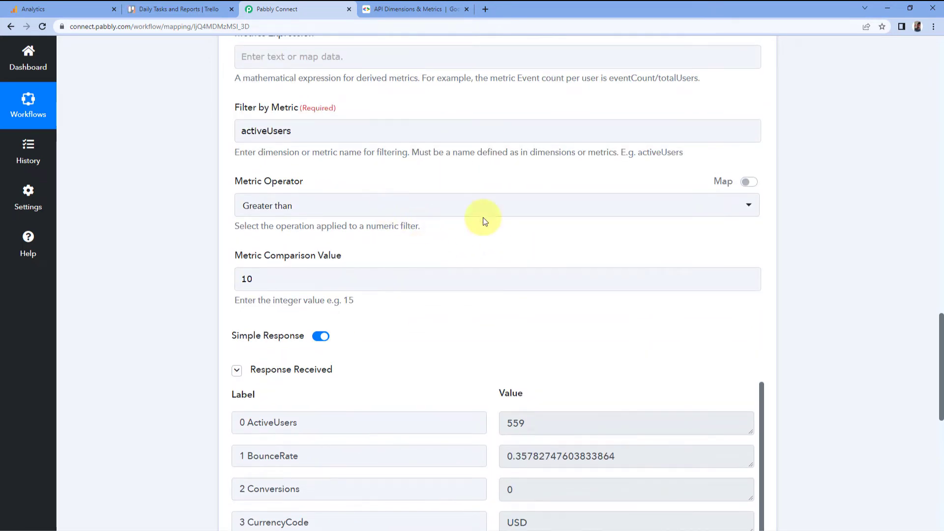
pyautogui.scroll(1, 450, 285)
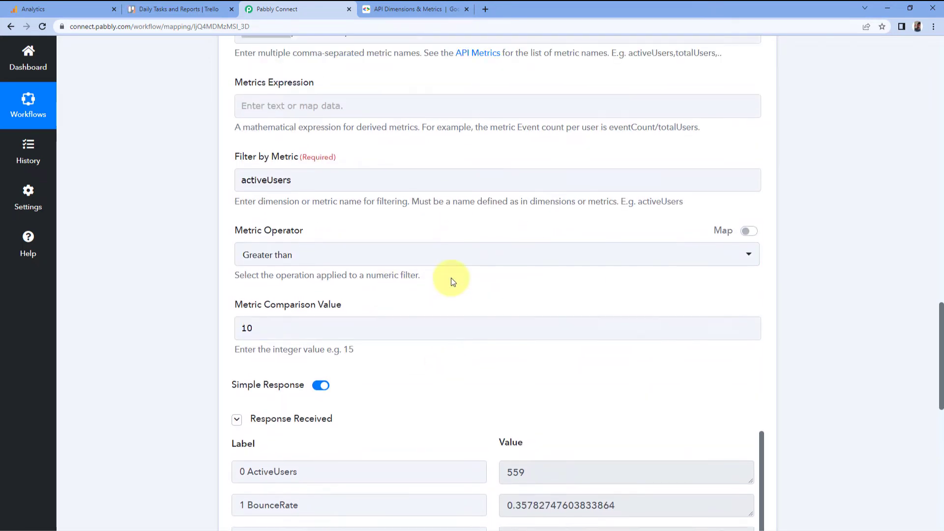
# - Inspect the Start Date and End Date settings of the report step
pyautogui.scroll(4, 440, 270)
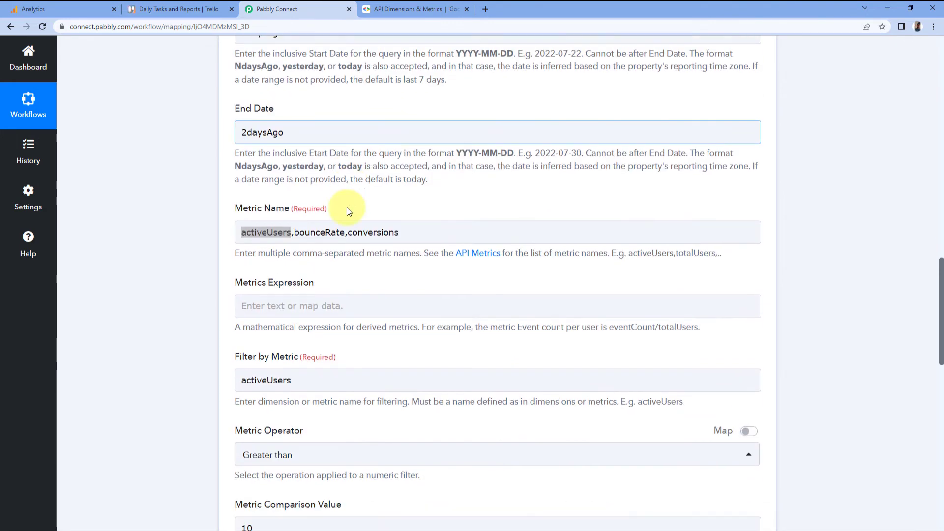
pyautogui.doubleClick(263, 131)
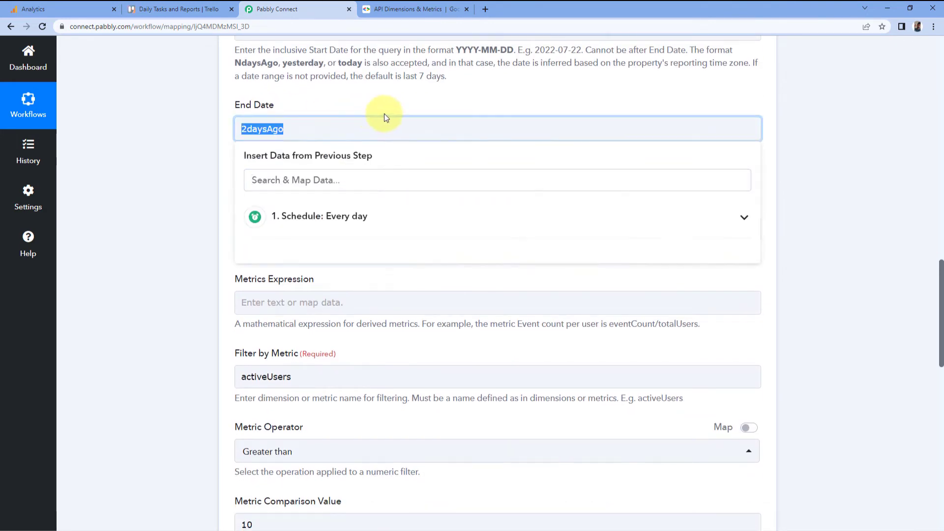
pyautogui.click(463, 104)
pyautogui.click(326, 126)
pyautogui.click(345, 103)
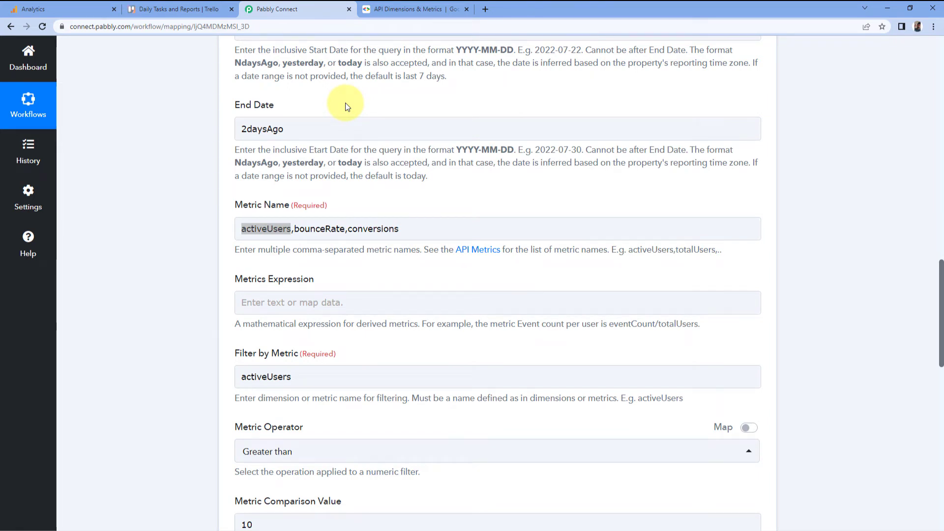
pyautogui.click(289, 129)
pyautogui.moveTo(260, 132); pyautogui.dragTo(240, 131)
pyautogui.click(296, 112)
pyautogui.click(294, 130)
pyautogui.click(366, 112)
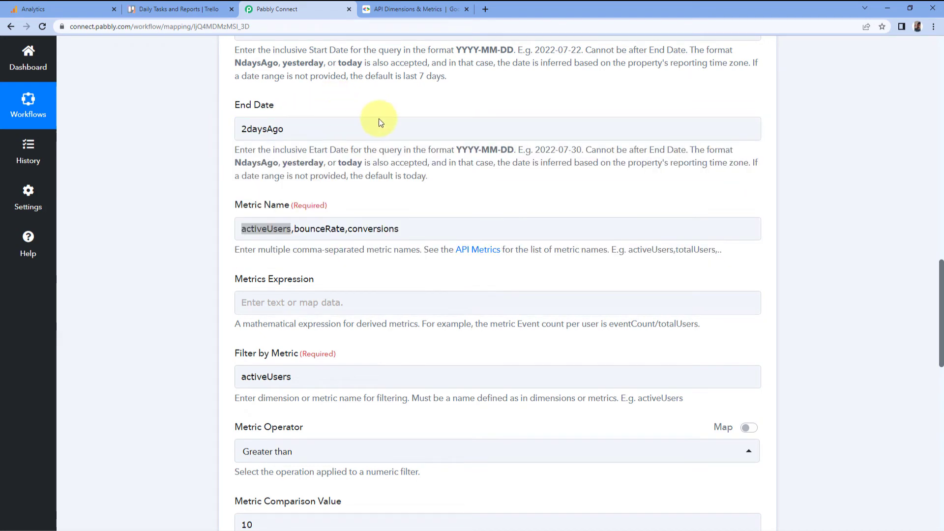
pyautogui.scroll(10, 532, 153)
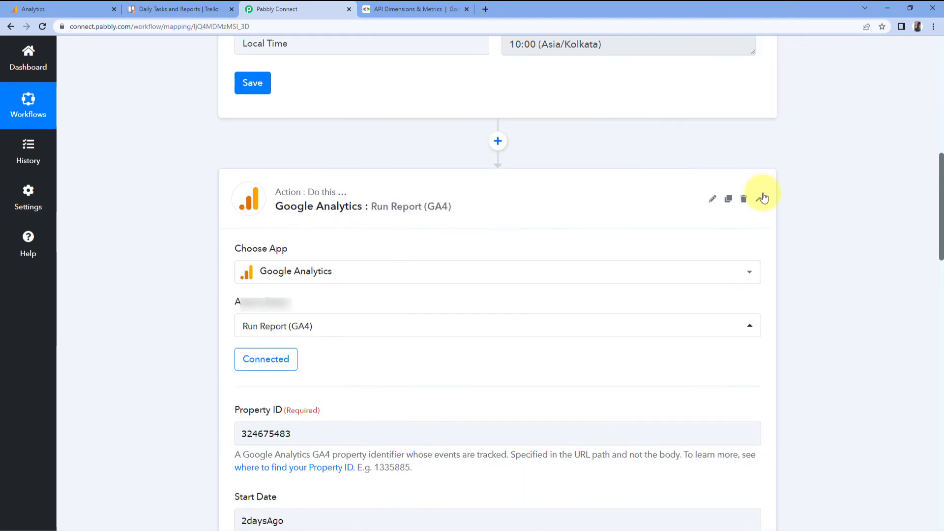
# - Collapse the Google Analytics Run Report step and clone it
pyautogui.click(760, 197)
pyautogui.moveTo(714, 211)
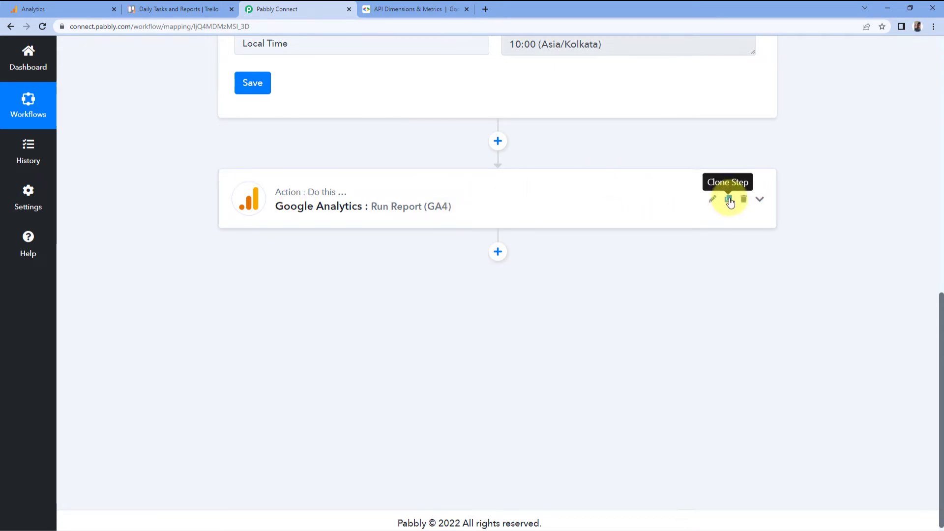
pyautogui.click(729, 202)
pyautogui.click(427, 344)
pyautogui.click(472, 336)
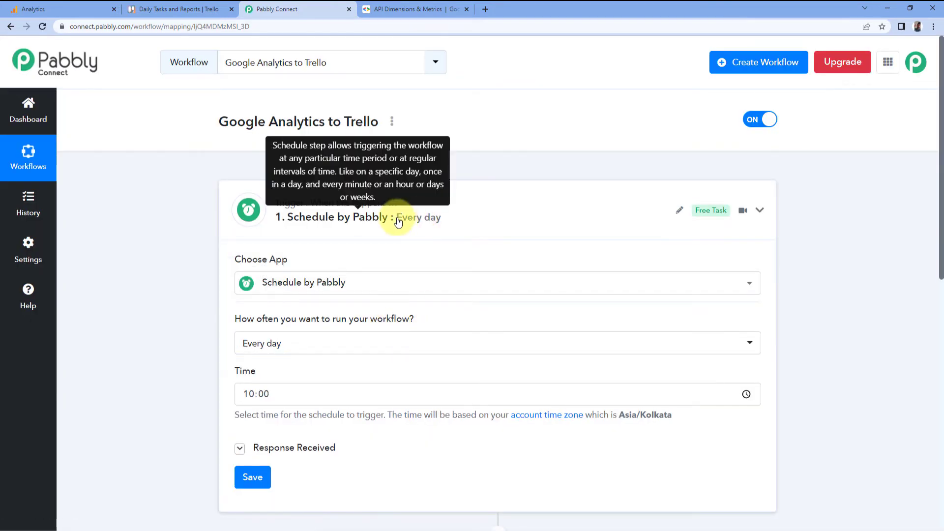
# - Open the cloned third Run Report step and set both its Start Date and End Date to yesterday
pyautogui.click(406, 217)
pyautogui.scroll(-2, 198, 240)
pyautogui.moveTo(267, 211)
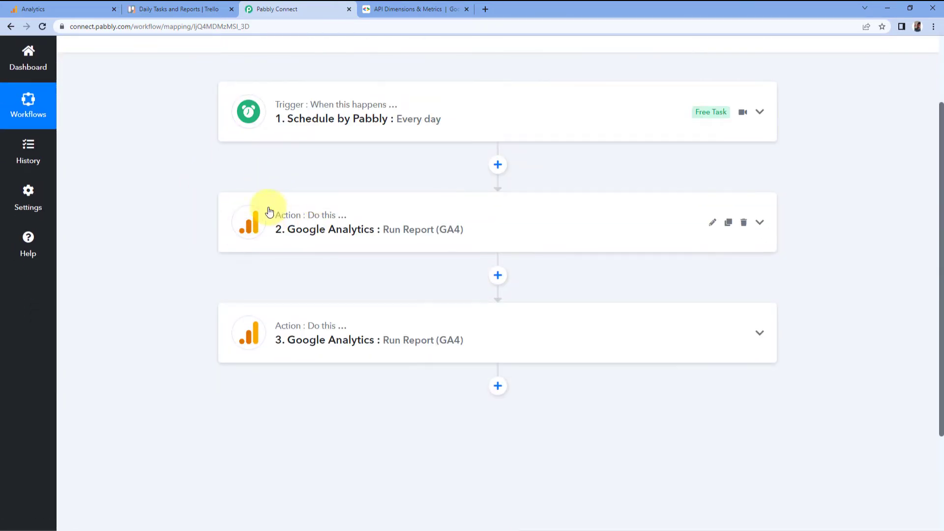
pyautogui.scroll(-2, 297, 261)
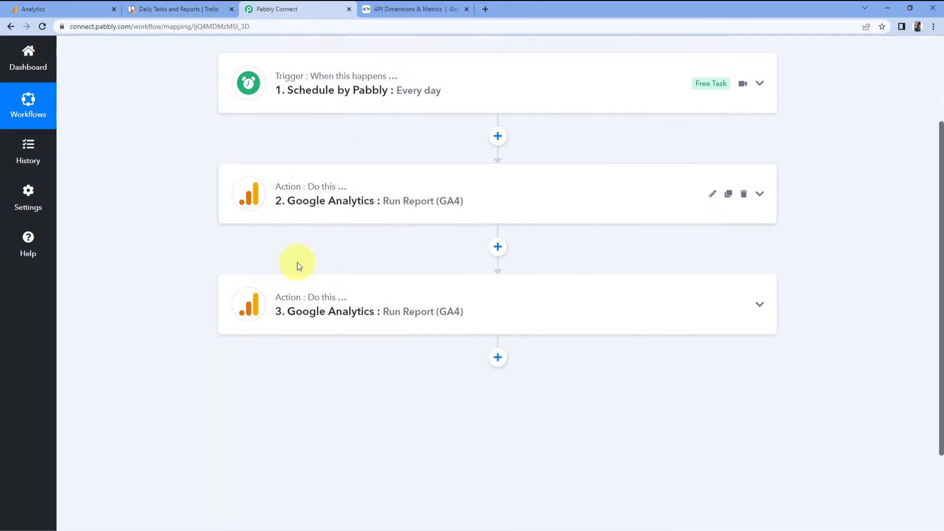
pyautogui.click(383, 259)
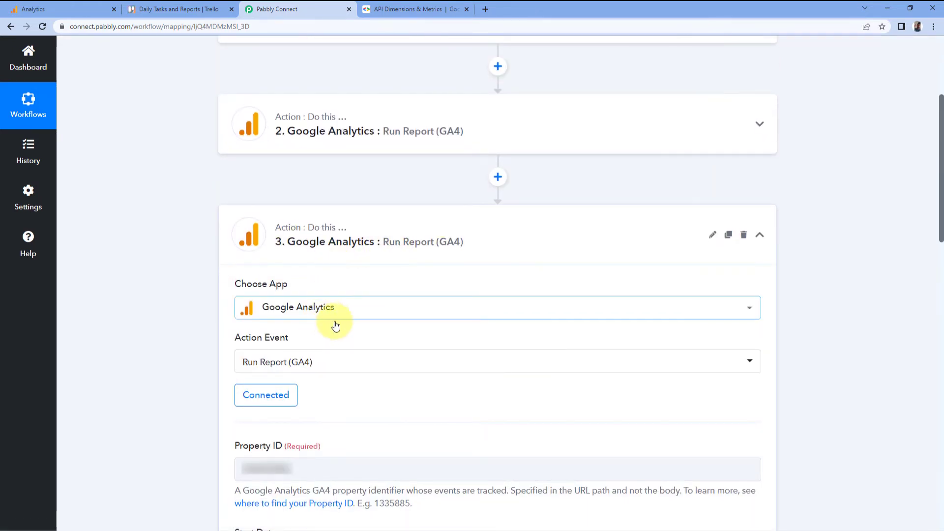
pyautogui.scroll(-8, 193, 334)
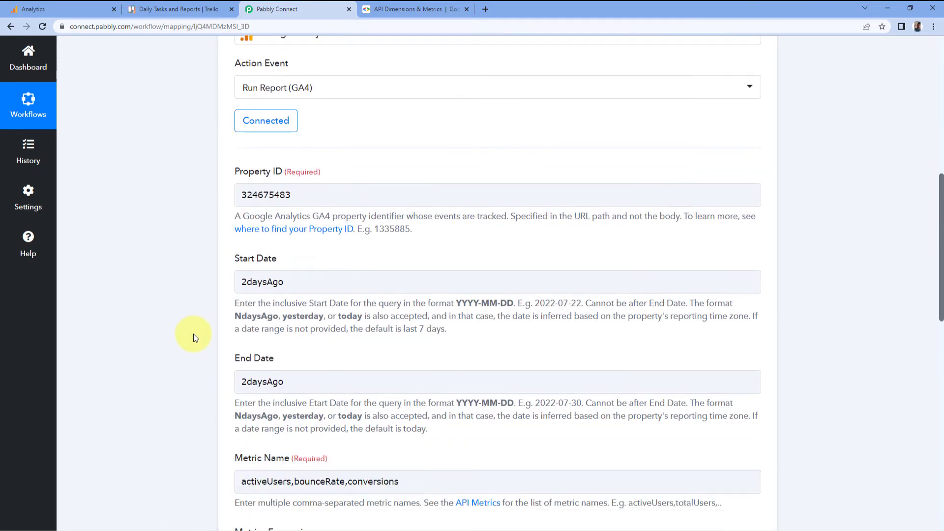
pyautogui.scroll(-1, 205, 330)
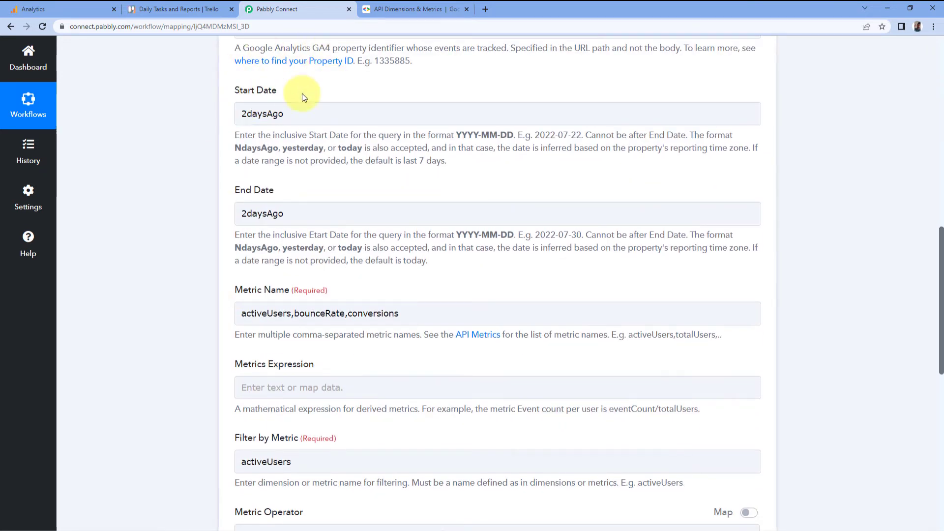
pyautogui.click(270, 212)
pyautogui.click(307, 109)
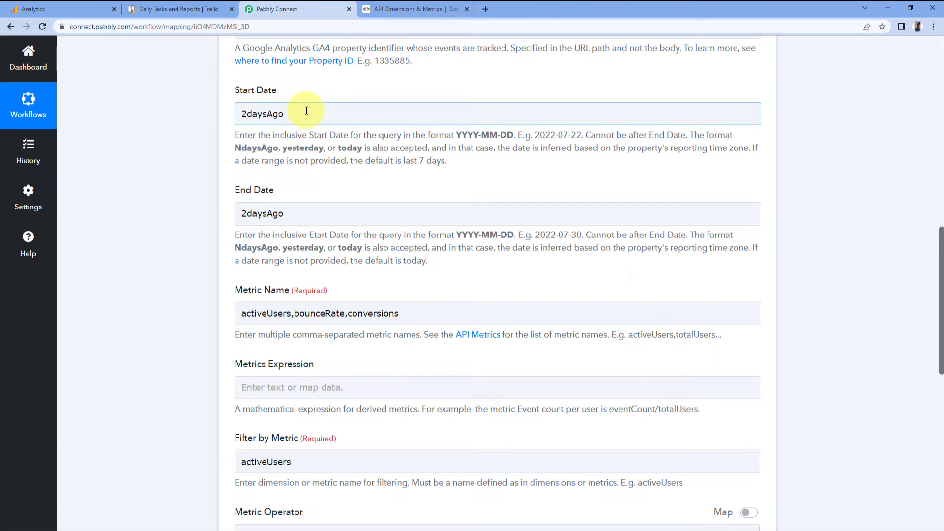
pyautogui.moveTo(305, 111); pyautogui.dragTo(214, 112)
pyautogui.press('BackSpace')
pyautogui.moveTo(285, 213); pyautogui.dragTo(205, 213)
pyautogui.doubleClick(302, 148)
pyautogui.rightClick(303, 148)
pyautogui.click(325, 158)
pyautogui.click(290, 109)
pyautogui.rightClick(272, 119)
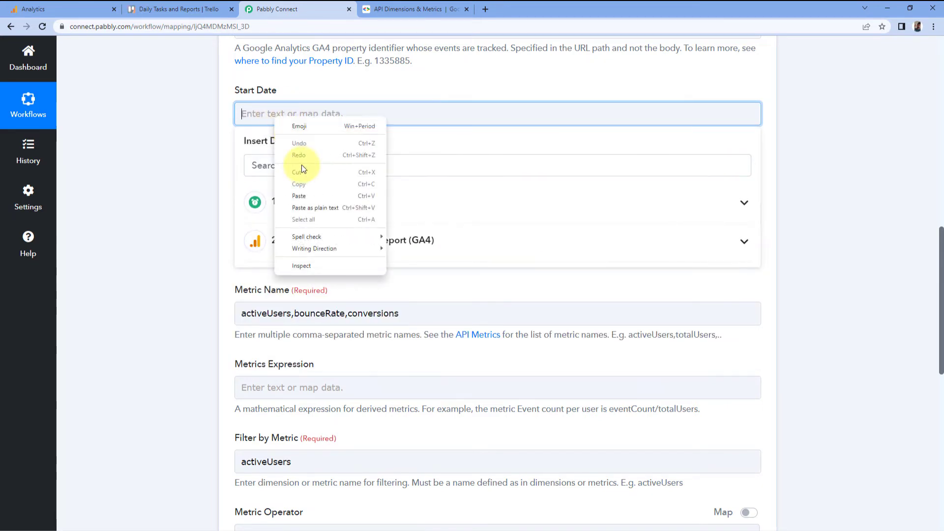
pyautogui.click(298, 192)
pyautogui.doubleClick(250, 212)
pyautogui.press('BackSpace')
pyautogui.rightClick(266, 214)
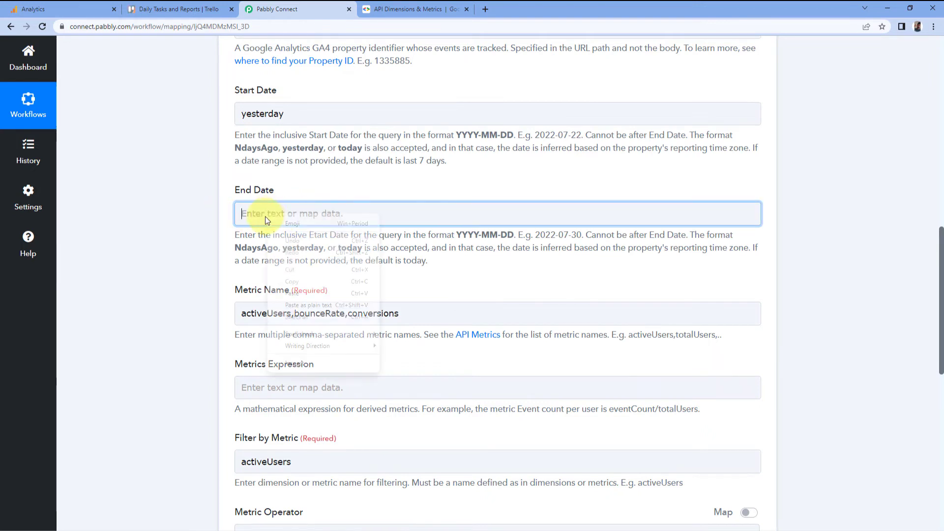
pyautogui.click(298, 293)
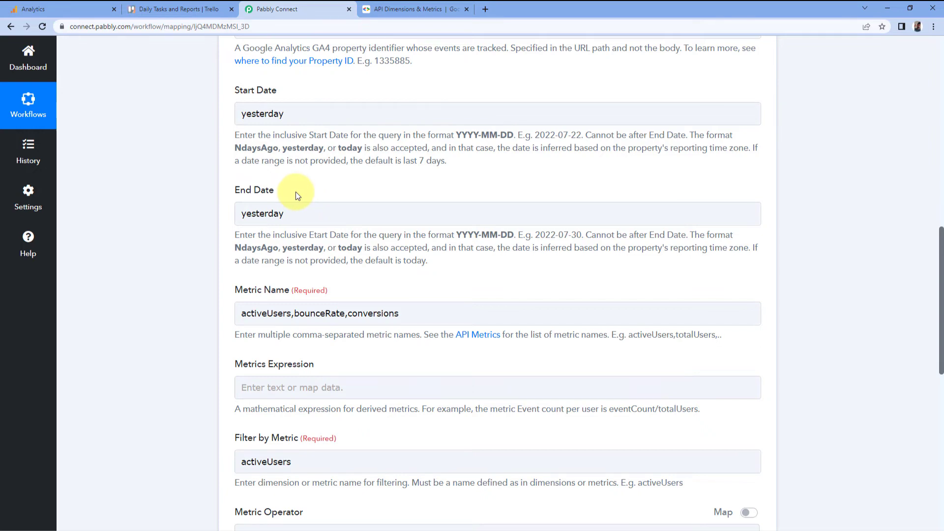
# - Save and send a test request for the cloned report step, then review the returned metric values
pyautogui.scroll(-8, 296, 191)
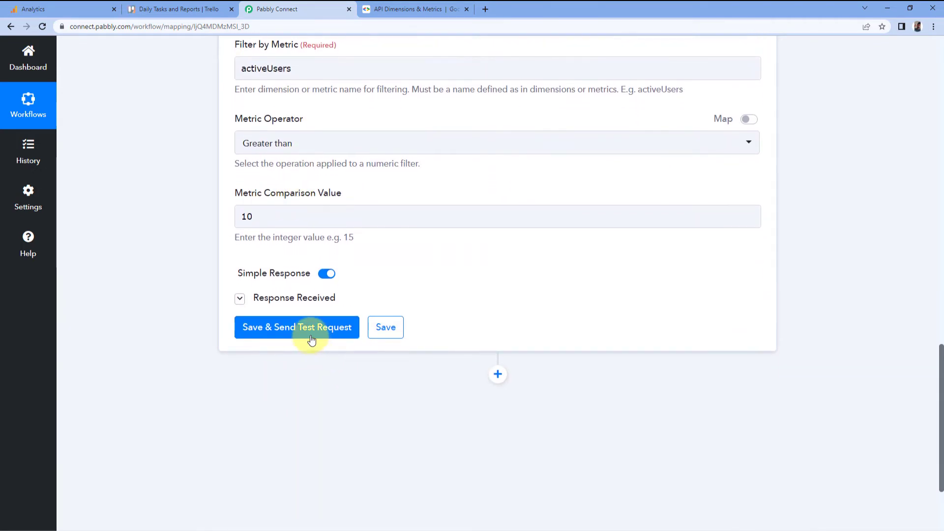
pyautogui.click(311, 340)
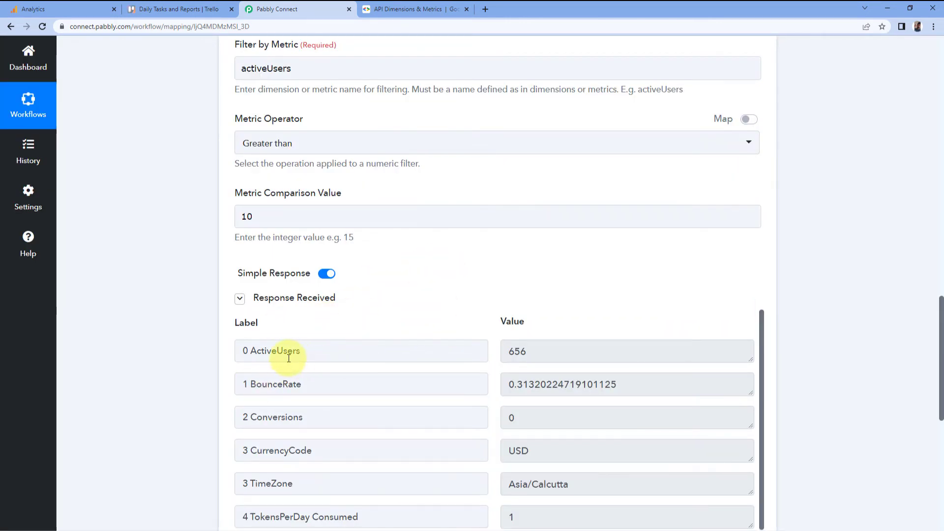
pyautogui.scroll(-2, 410, 228)
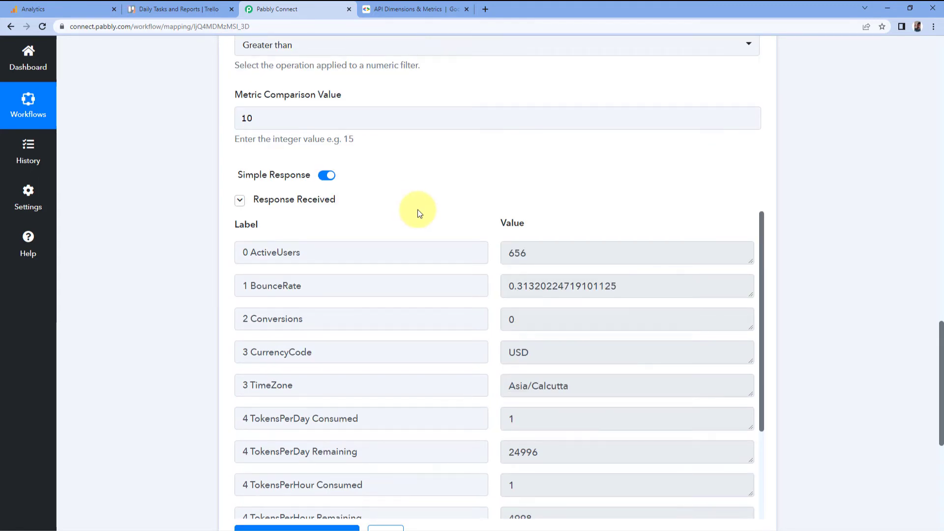
pyautogui.scroll(9, 409, 213)
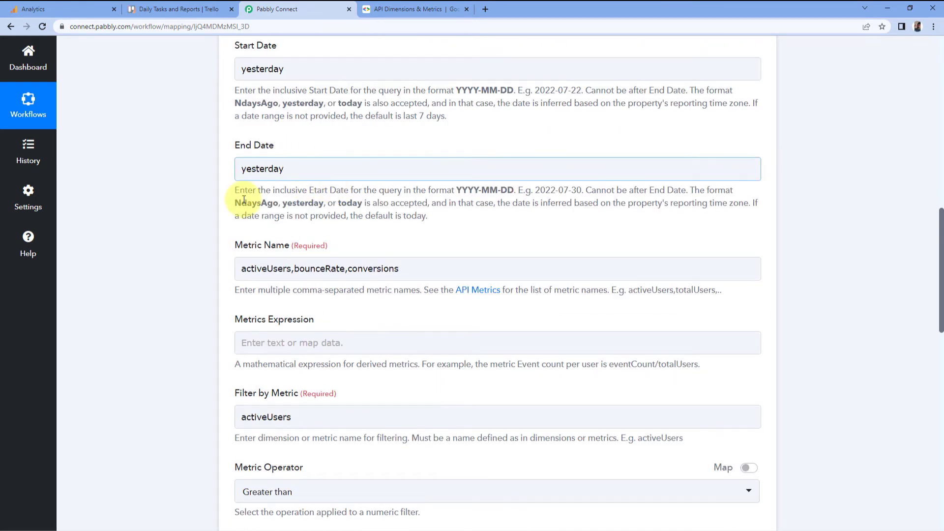
pyautogui.scroll(-10, 240, 236)
pyautogui.scroll(-1, 329, 237)
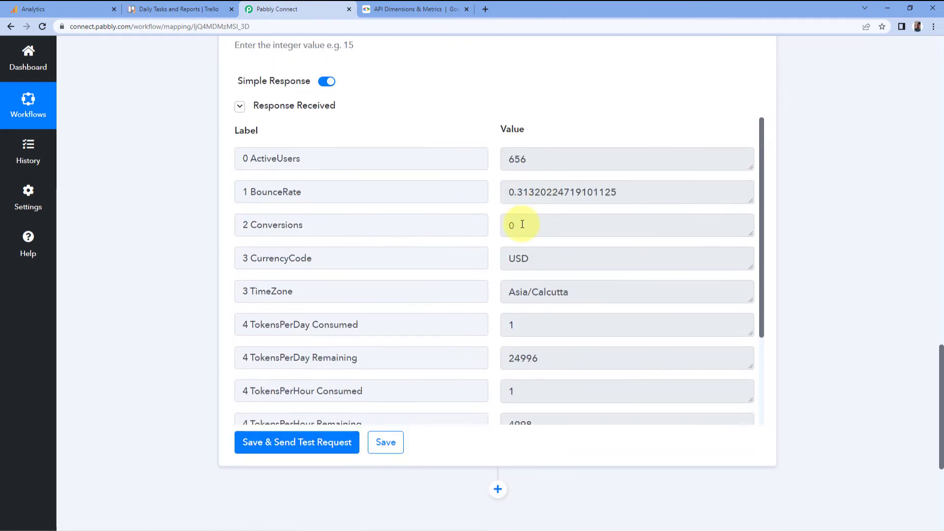
pyautogui.moveTo(554, 157); pyautogui.dragTo(479, 160)
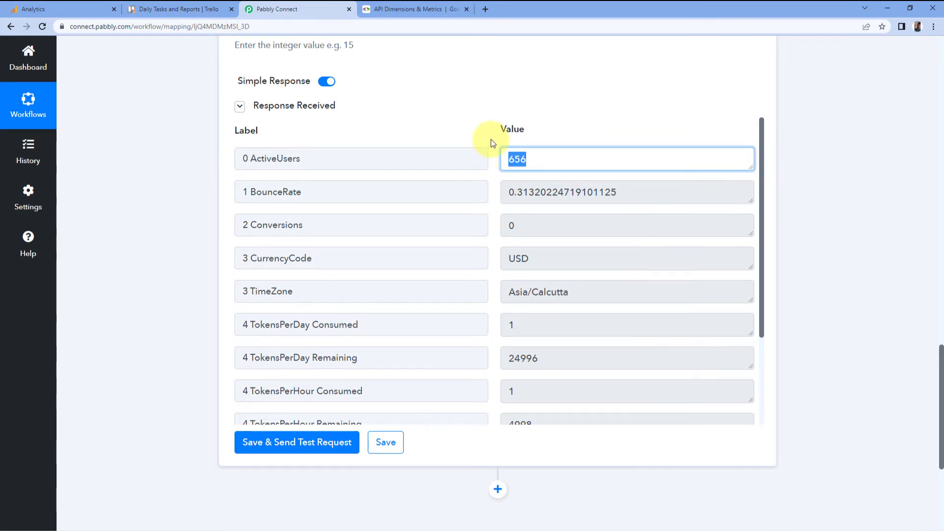
pyautogui.moveTo(617, 197); pyautogui.dragTo(495, 200)
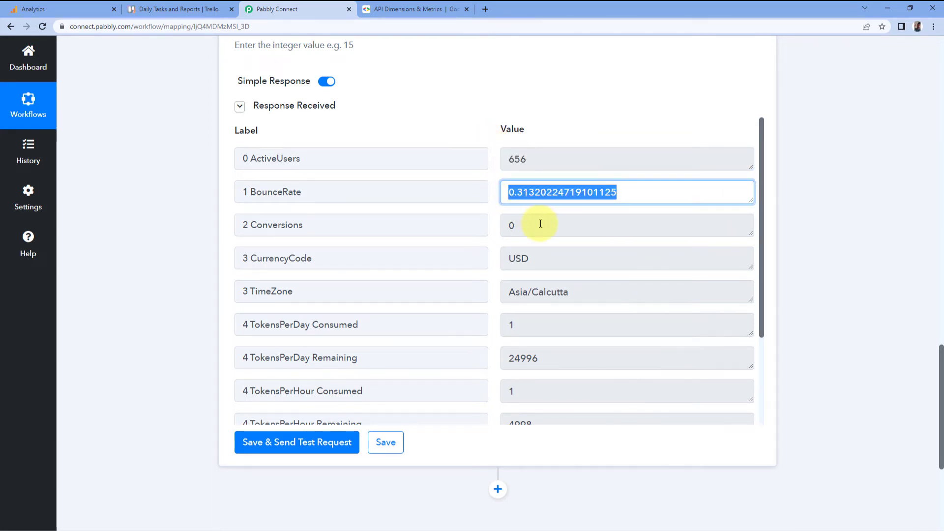
pyautogui.moveTo(540, 222); pyautogui.dragTo(474, 204)
pyautogui.click(475, 116)
pyautogui.scroll(4, 483, 143)
pyautogui.scroll(4, 413, 153)
pyautogui.scroll(1, 378, 118)
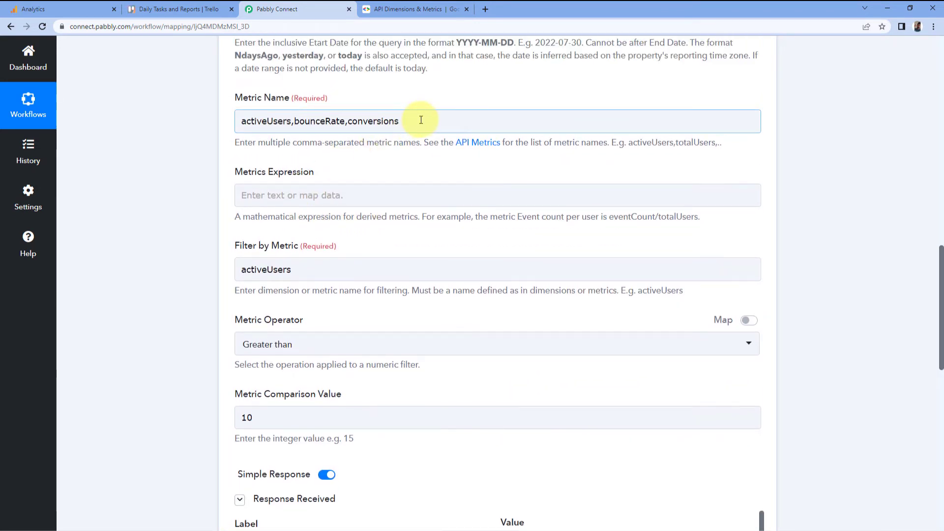
pyautogui.scroll(-8, 427, 192)
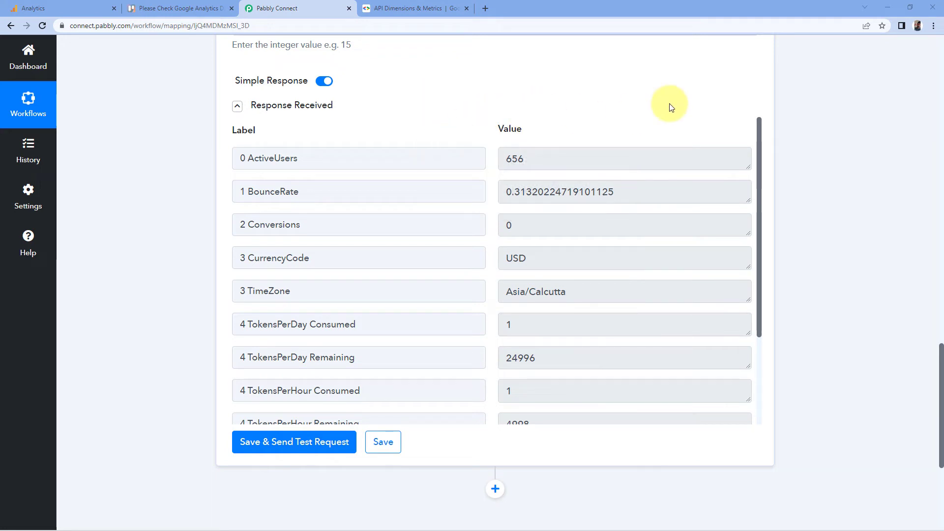
# - Add a Filter by Pabbly step requiring step 3's ActiveUsers to be less than step 2's ActiveUsers
pyautogui.scroll(-5, 639, 116)
pyautogui.click(495, 244)
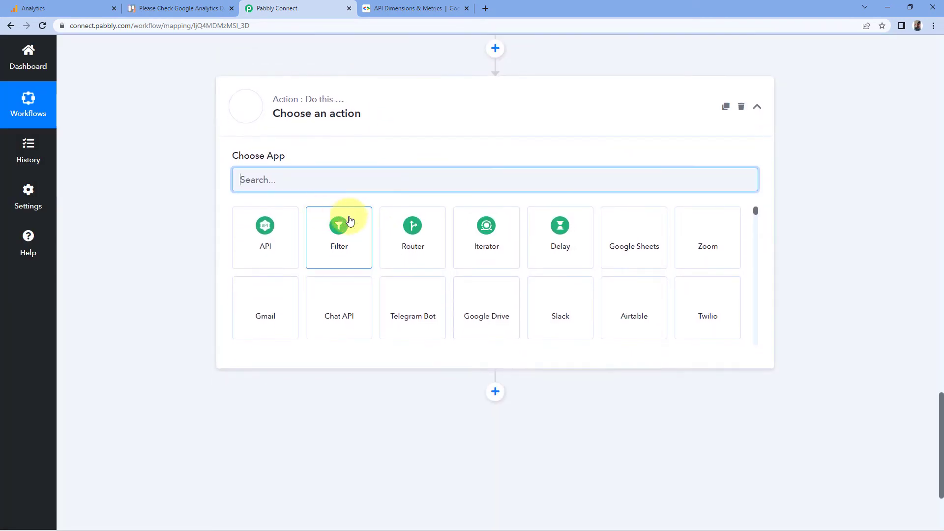
pyautogui.click(355, 225)
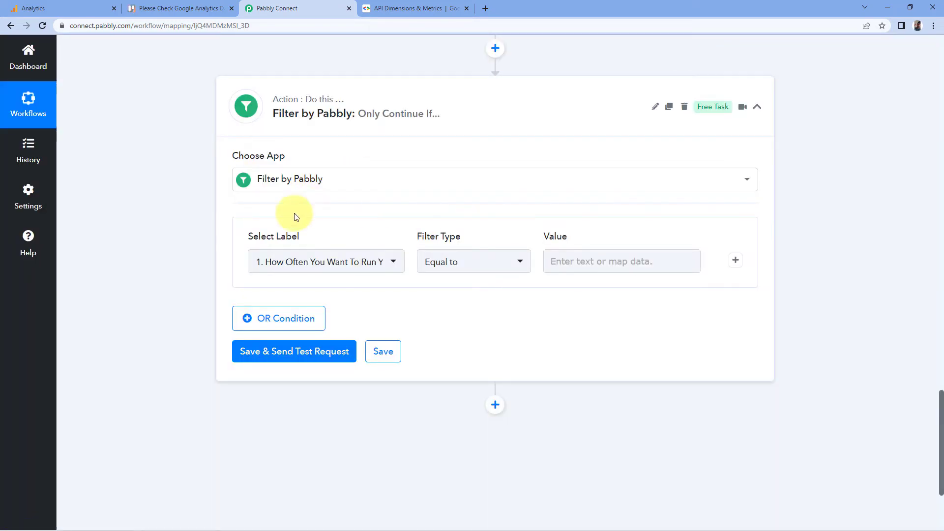
pyautogui.click(387, 262)
pyautogui.scroll(-2, 246, 280)
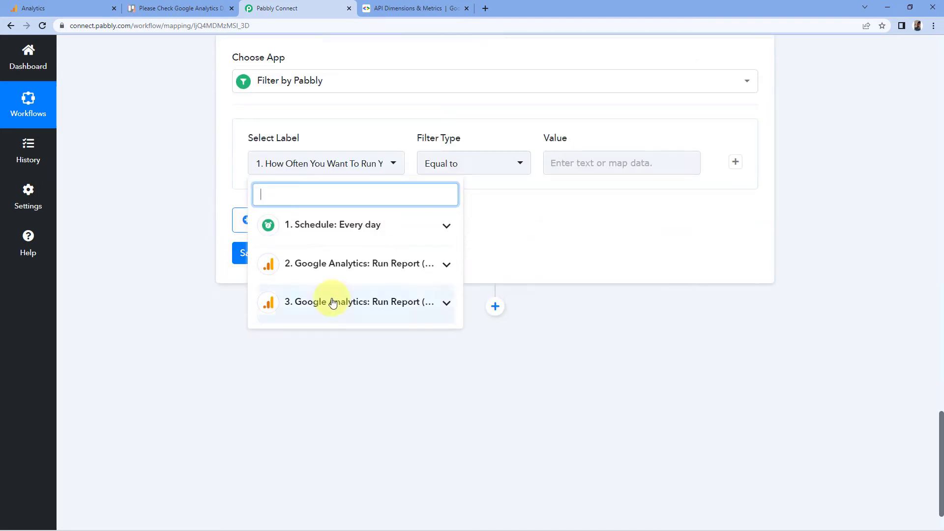
pyautogui.click(370, 306)
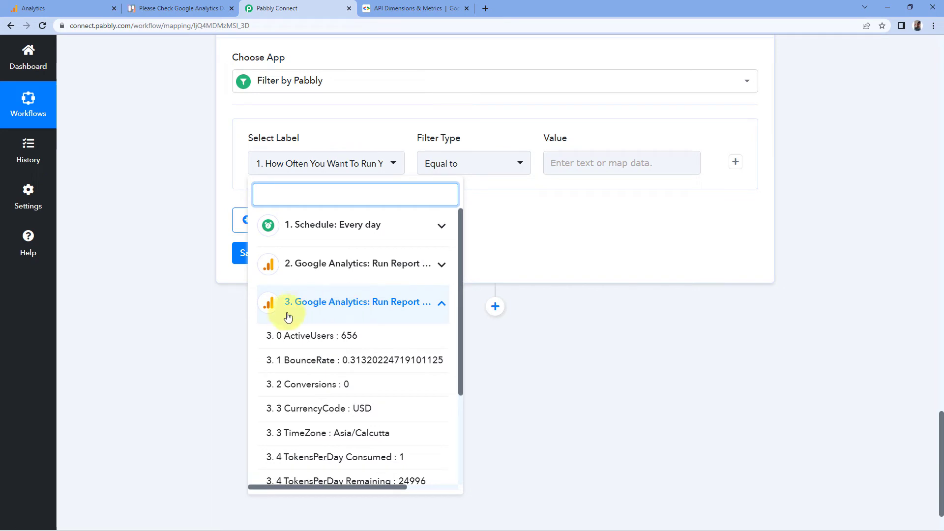
pyautogui.click(297, 343)
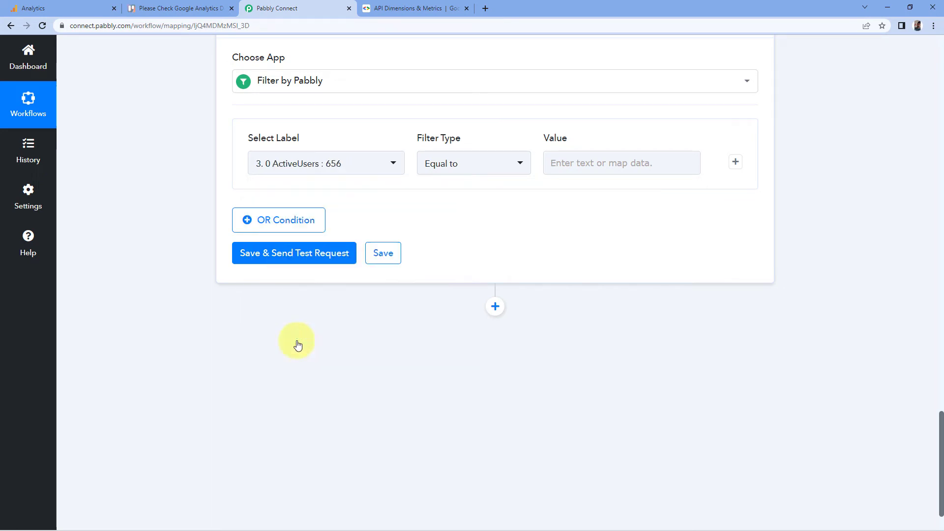
pyautogui.click(457, 168)
pyautogui.scroll(-1, 455, 295)
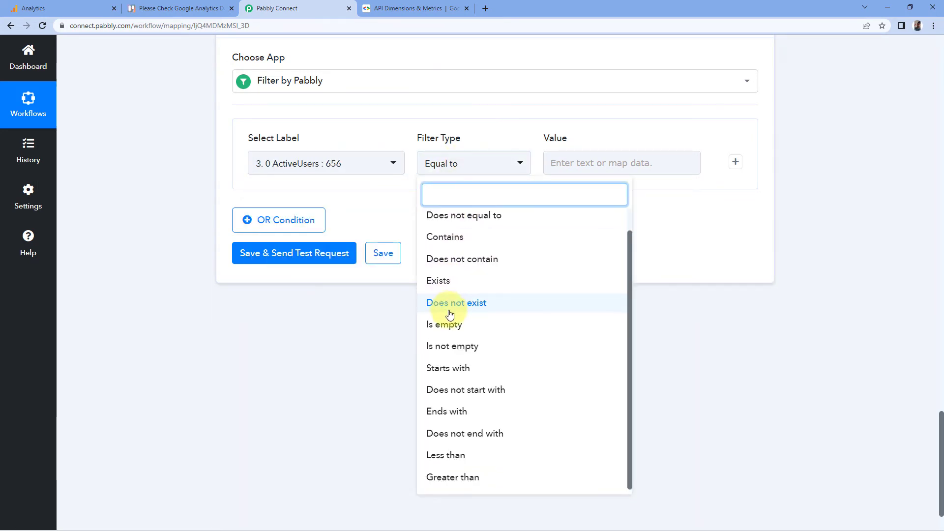
pyautogui.click(457, 450)
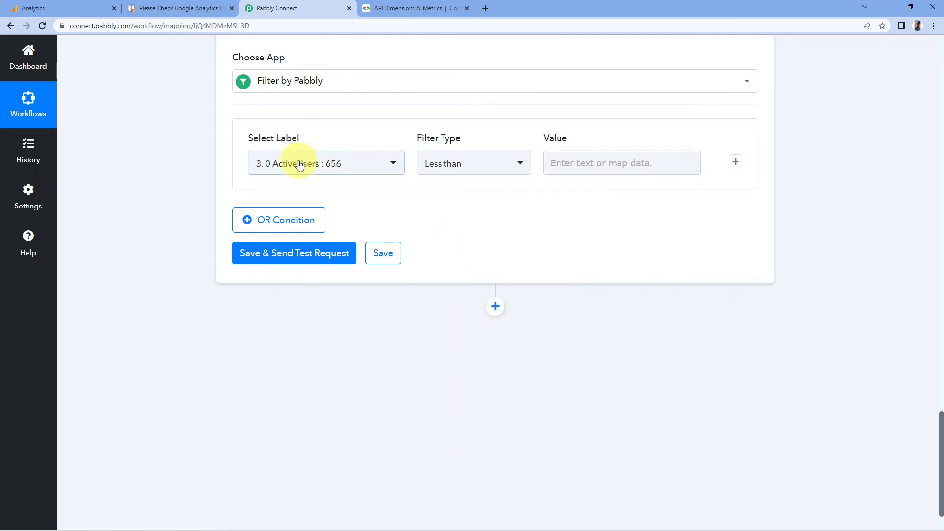
pyautogui.click(590, 164)
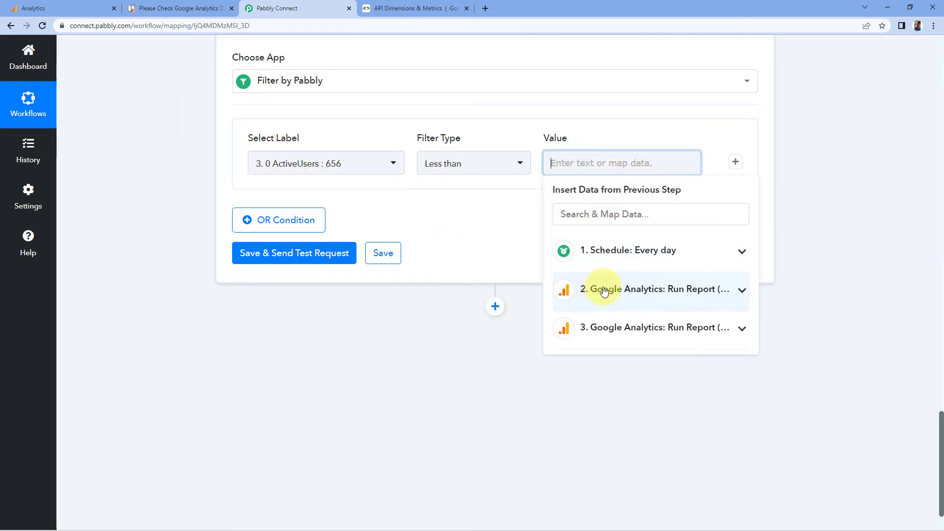
pyautogui.click(595, 290)
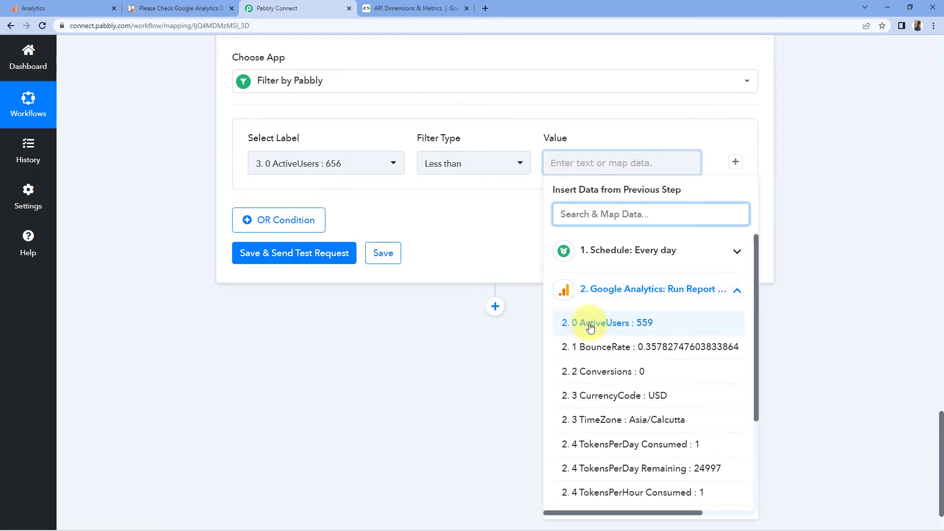
pyautogui.click(613, 327)
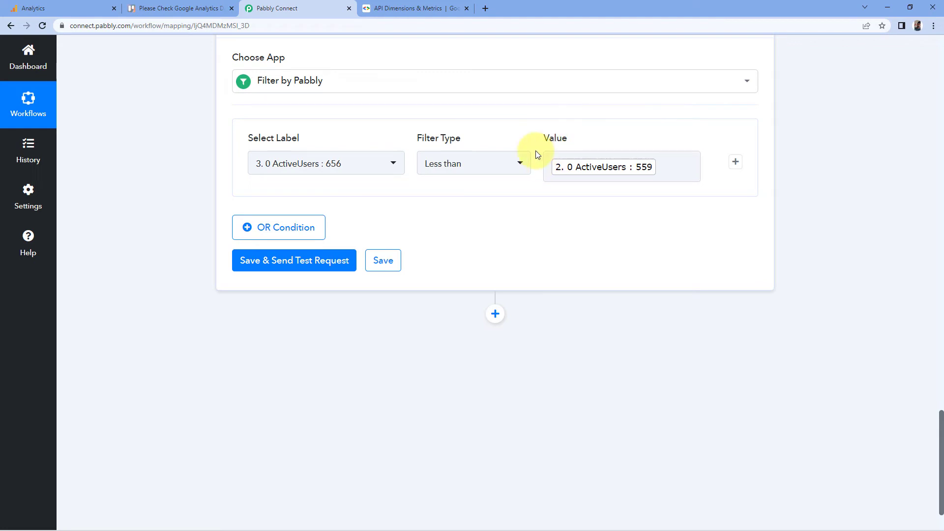
# - Add an OR condition requiring step 3's BounceRate to be less than step 2's BounceRate
pyautogui.scroll(2, 400, 217)
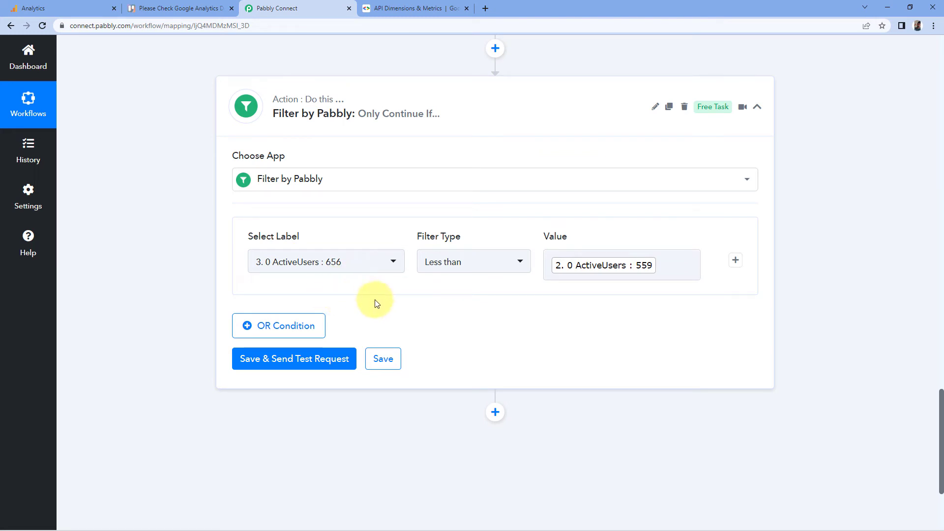
pyautogui.scroll(-1, 371, 297)
pyautogui.click(301, 276)
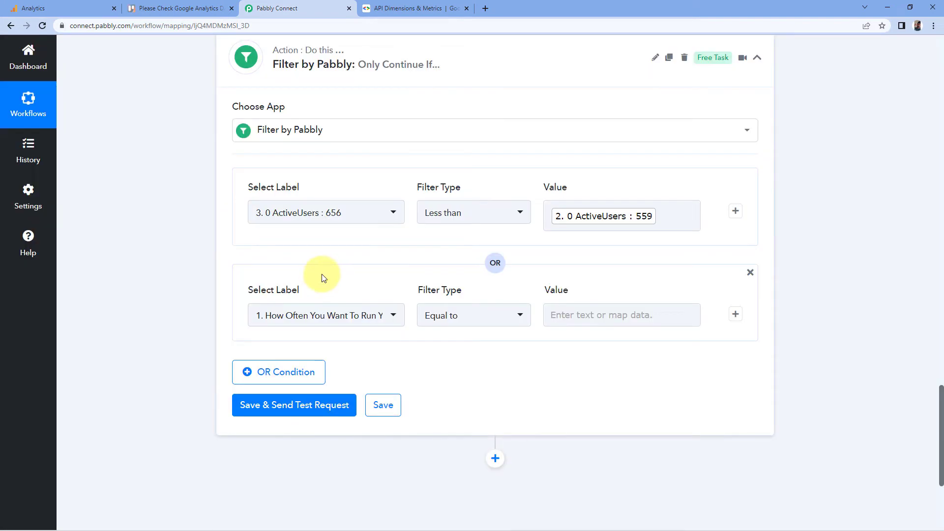
pyautogui.scroll(-1, 321, 273)
pyautogui.click(348, 267)
pyautogui.scroll(-2, 210, 301)
pyautogui.click(338, 306)
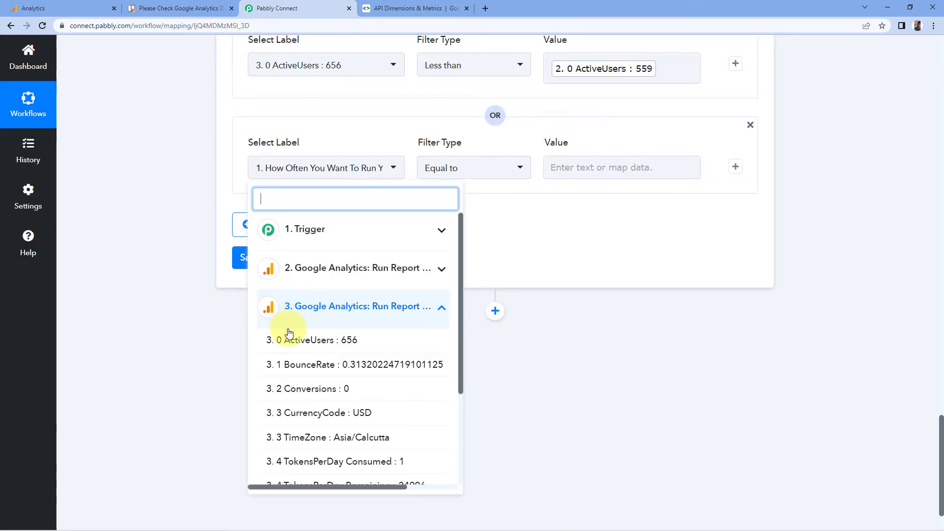
pyautogui.click(295, 364)
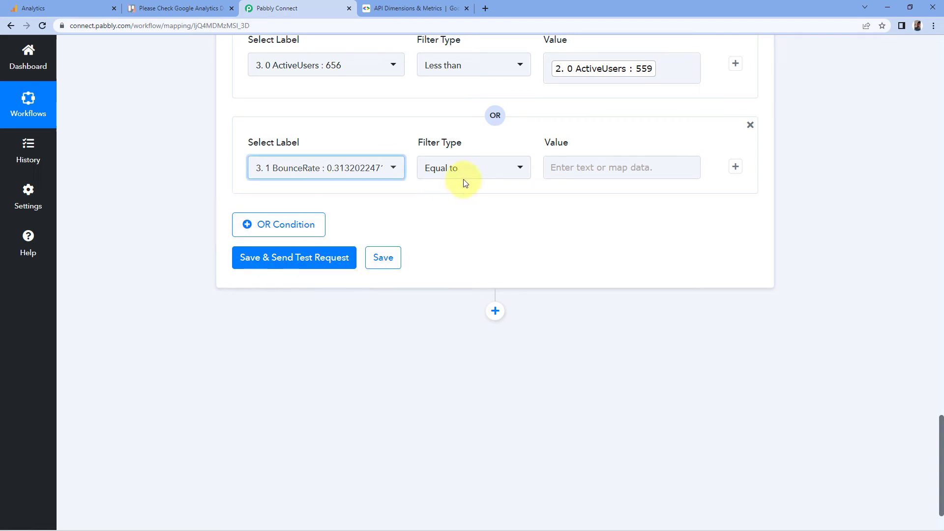
pyautogui.click(461, 174)
pyautogui.scroll(-1, 467, 393)
pyautogui.click(457, 454)
pyautogui.click(566, 168)
pyautogui.click(595, 292)
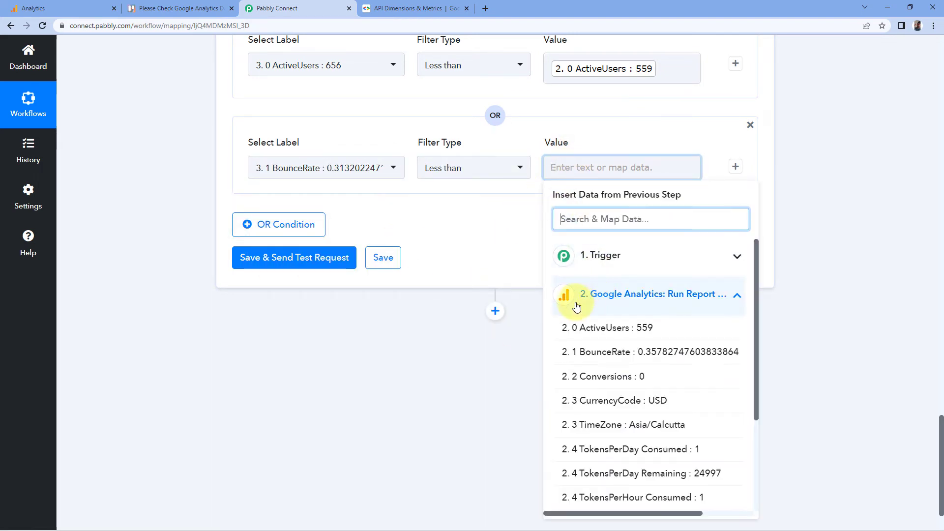
pyautogui.click(602, 352)
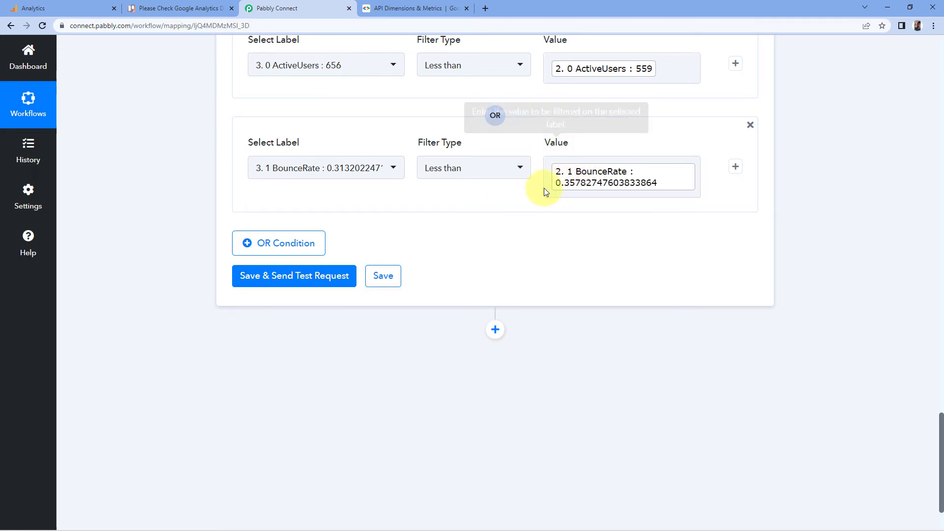
# - Add a third OR condition requiring step 3's Conversions to be less than step 2's Conversions
pyautogui.click(302, 244)
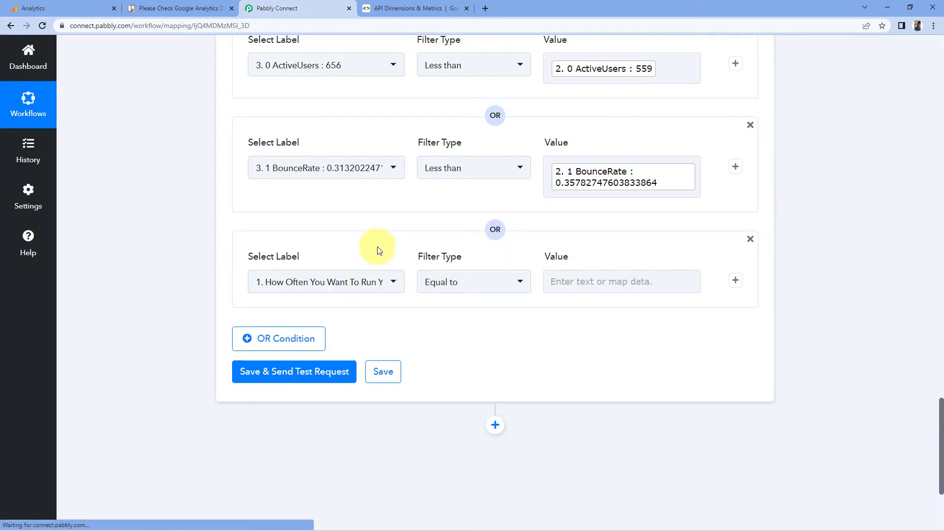
pyautogui.click(389, 281)
pyautogui.scroll(-1, 226, 315)
pyautogui.click(350, 372)
pyautogui.scroll(-2, 374, 389)
pyautogui.click(314, 405)
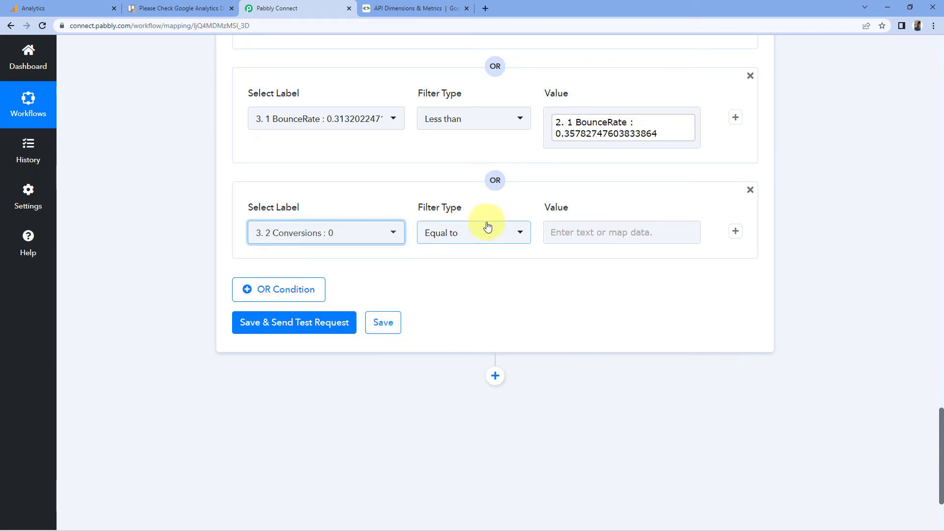
pyautogui.click(488, 226)
pyautogui.scroll(-3, 457, 344)
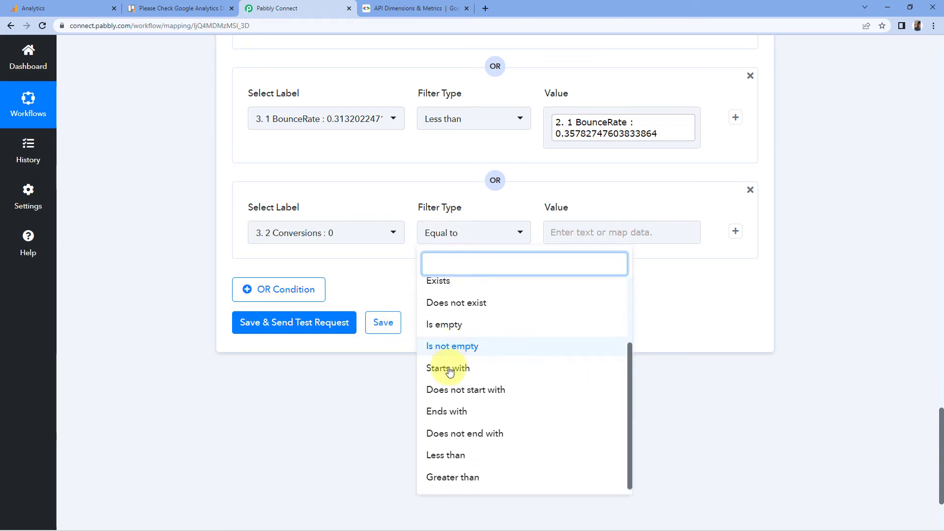
pyautogui.click(445, 454)
pyautogui.click(561, 232)
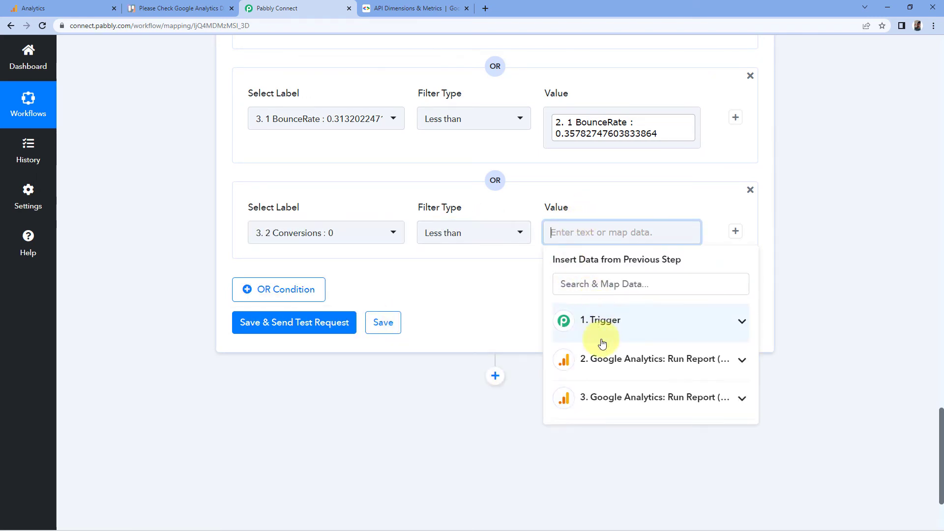
pyautogui.click(600, 360)
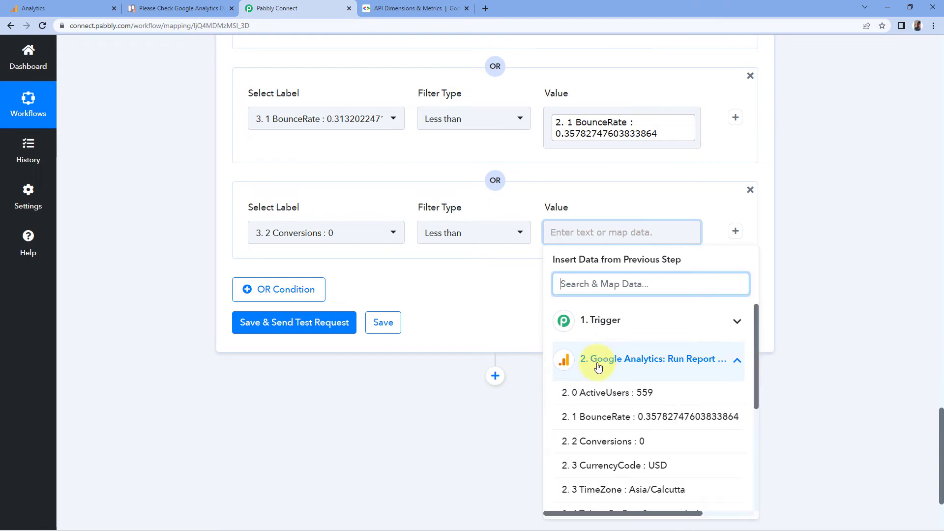
pyautogui.click(592, 441)
pyautogui.click(476, 310)
pyautogui.scroll(3, 476, 309)
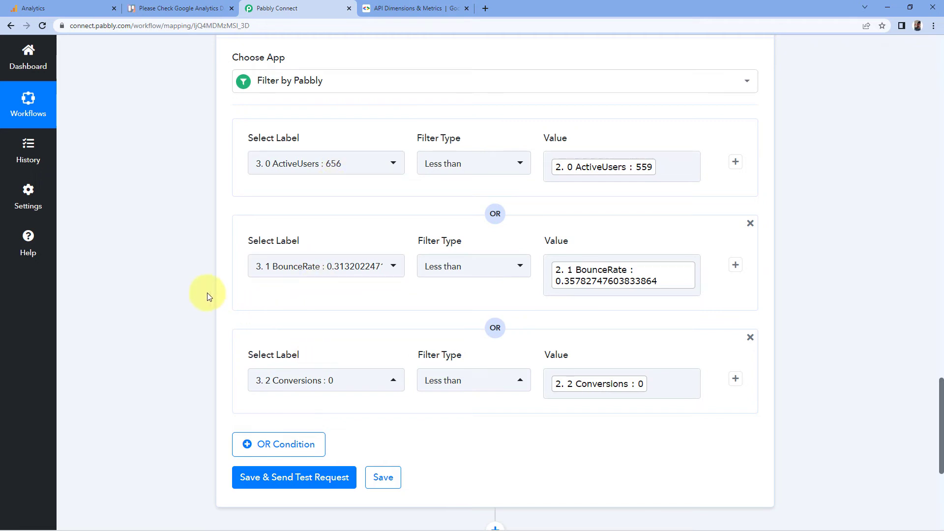
# - Save the filter step and send a test request
pyautogui.scroll(-1, 195, 267)
pyautogui.scroll(-1, 196, 266)
pyautogui.scroll(-1, 199, 264)
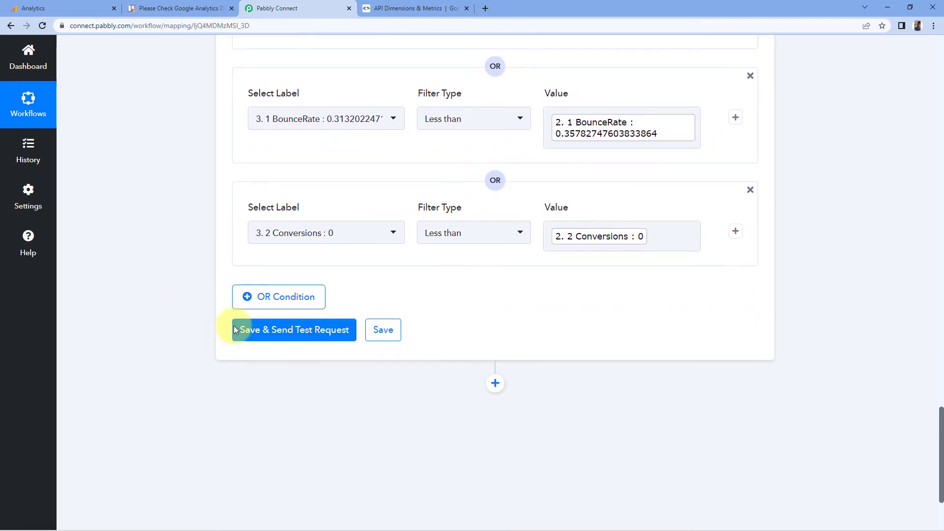
pyautogui.click(261, 333)
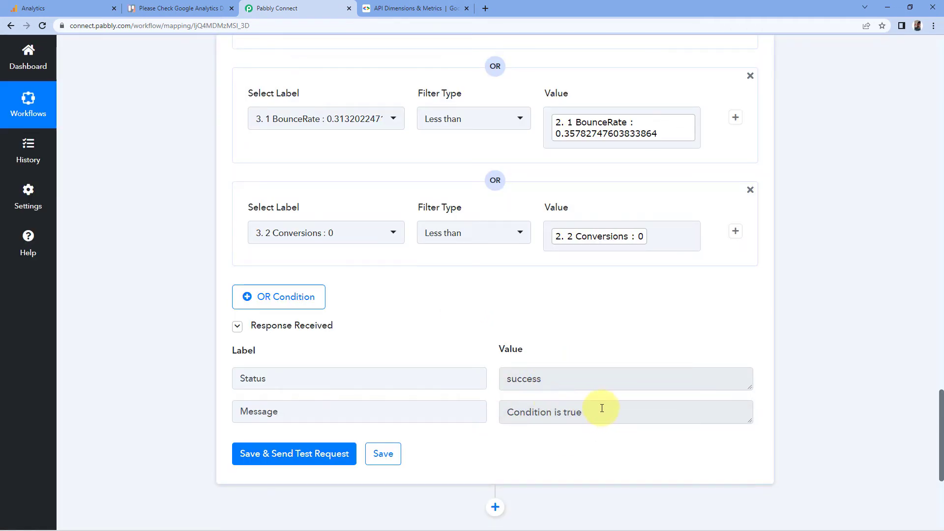
pyautogui.scroll(3, 485, 357)
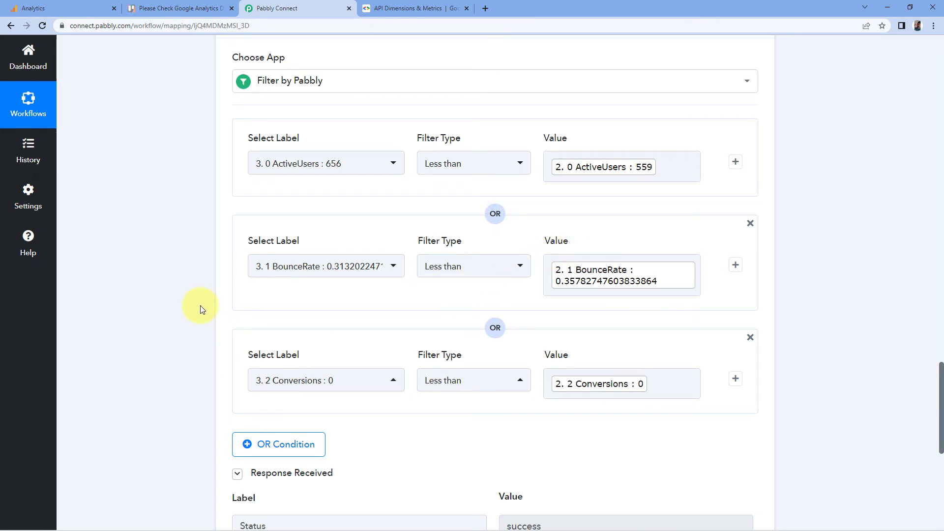
# - Add a new action step after the filter and choose the Trello app
pyautogui.scroll(-8, 199, 305)
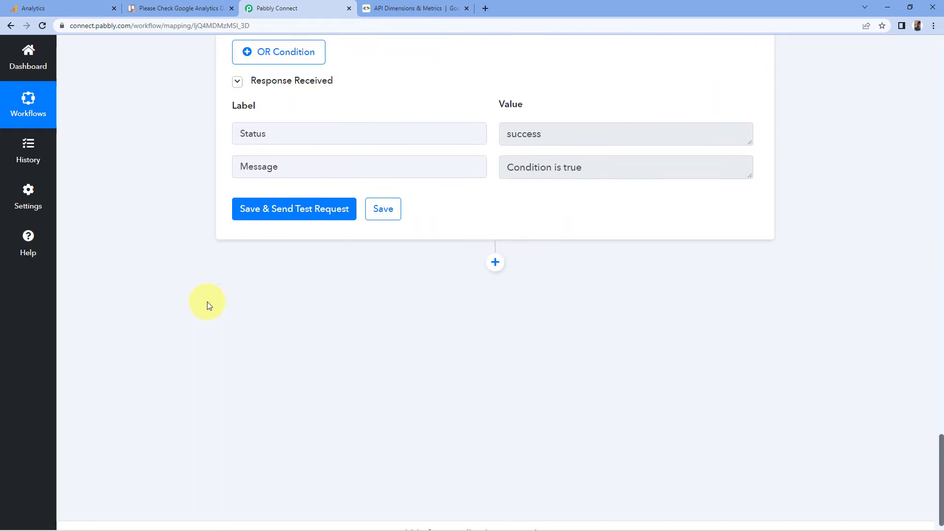
pyautogui.click(497, 264)
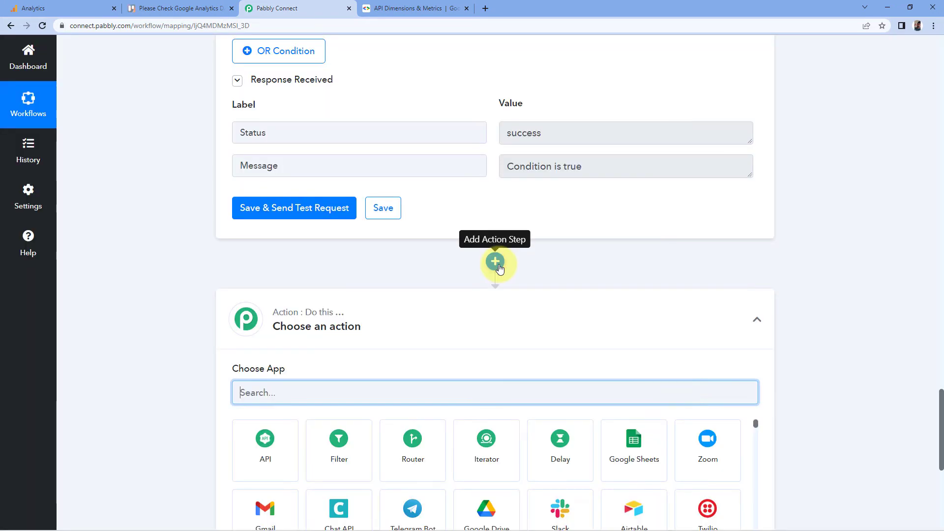
pyautogui.scroll(-3, 167, 308)
pyautogui.click(285, 245)
pyautogui.write('Trello')
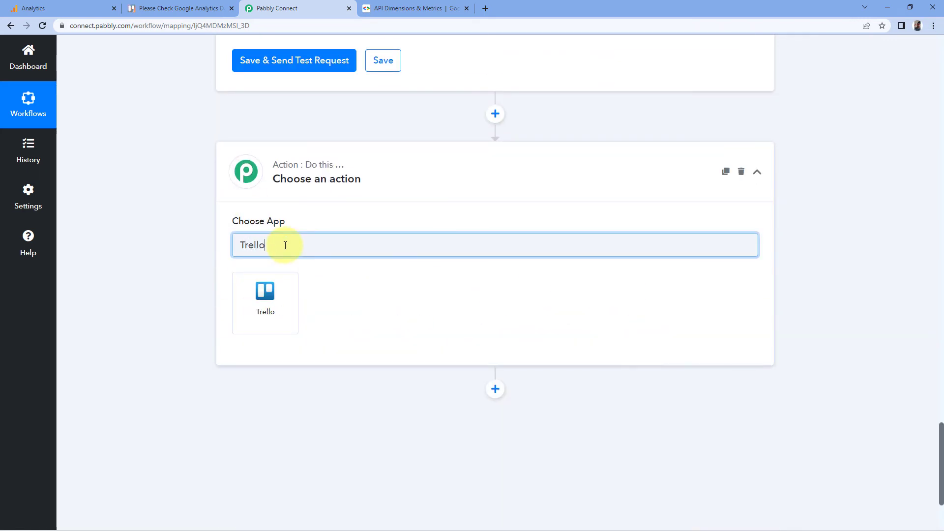
pyautogui.click(284, 307)
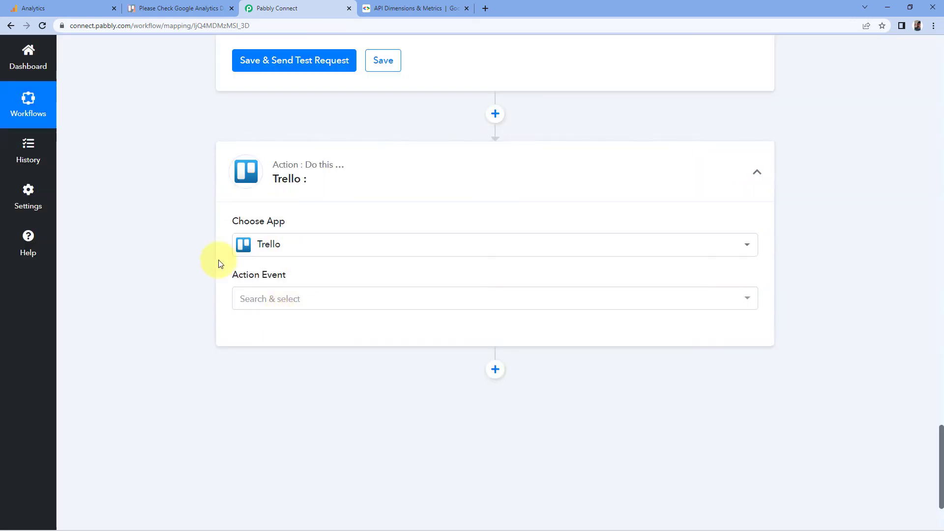
# - Set the Trello action event to Create a Card (With Plain Text type Description) and start adding a new connection
pyautogui.scroll(-1, 234, 276)
pyautogui.scroll(-2, 234, 279)
pyautogui.click(297, 202)
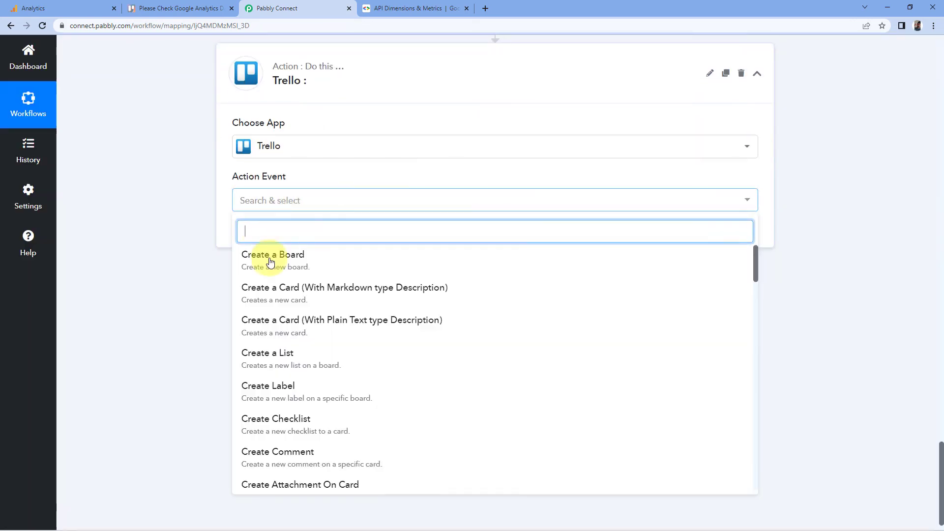
pyautogui.click(264, 322)
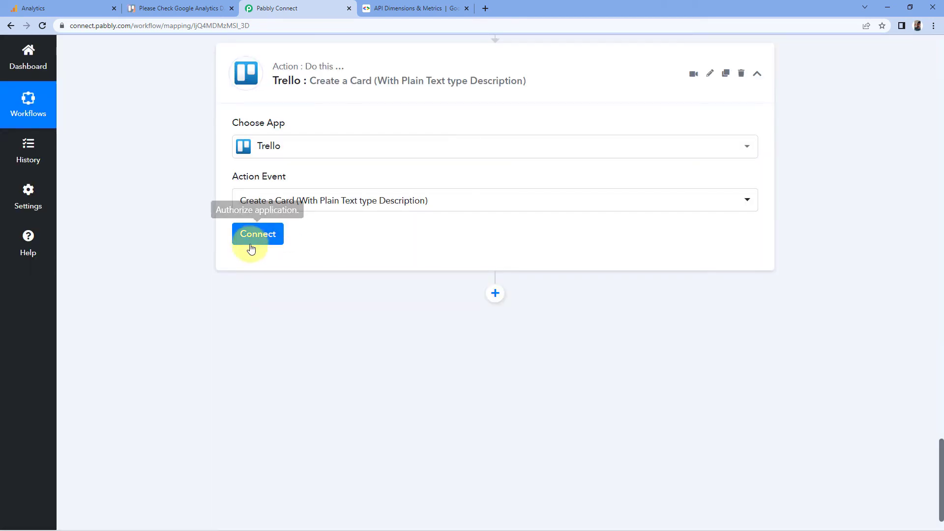
pyautogui.click(251, 239)
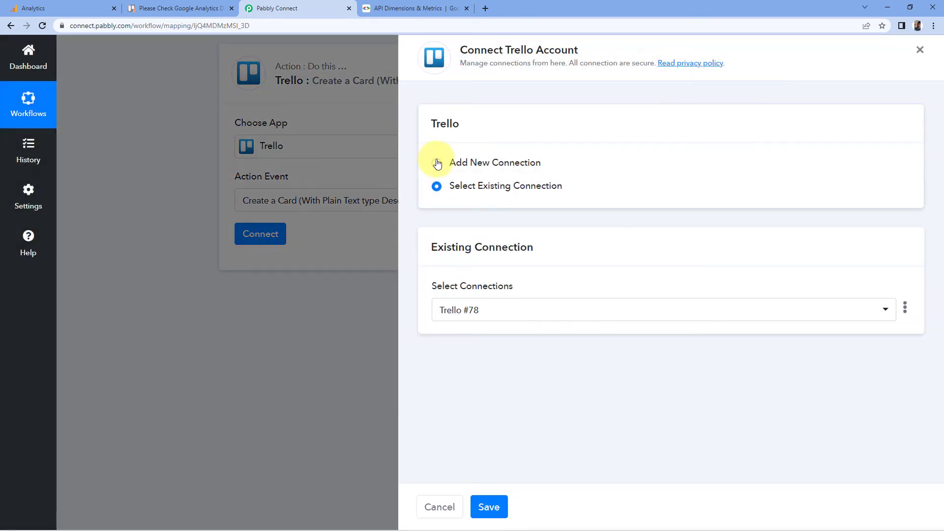
pyautogui.click(436, 162)
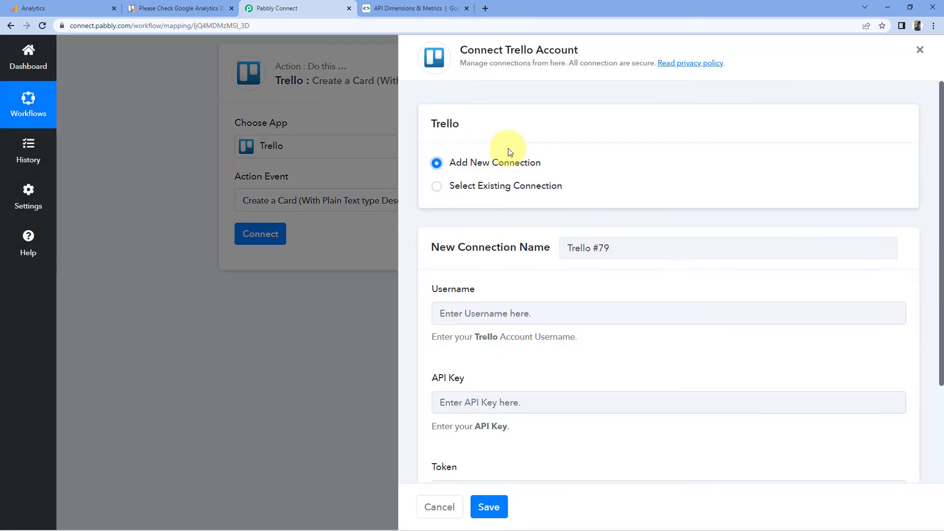
# - Examine the Trello connection form's Username, API Key and Token fields
pyautogui.scroll(-1, 517, 203)
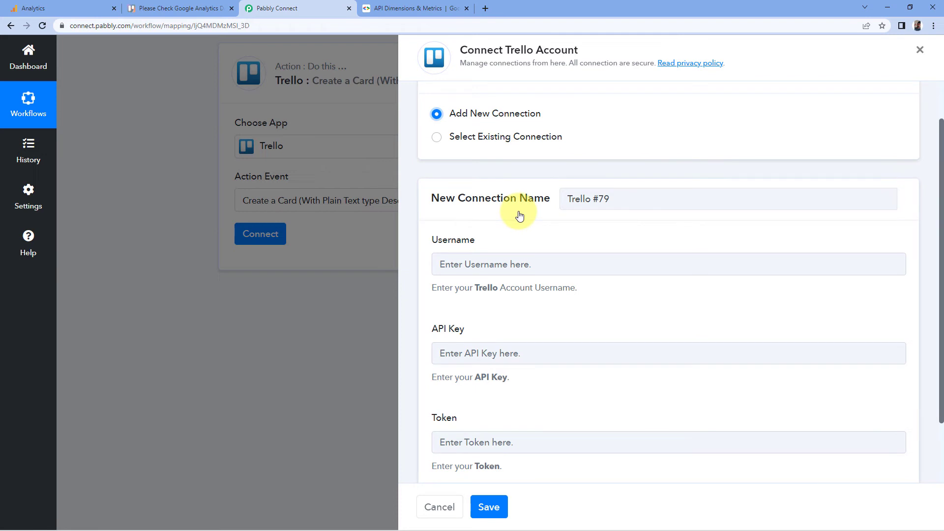
pyautogui.scroll(-1, 519, 215)
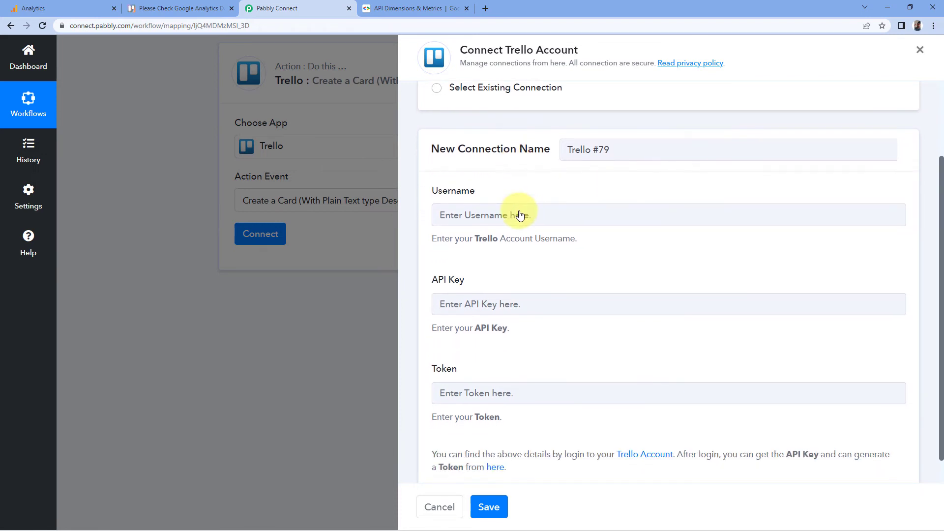
pyautogui.moveTo(497, 196); pyautogui.dragTo(415, 200)
pyautogui.click(412, 200)
pyautogui.moveTo(492, 280); pyautogui.dragTo(423, 289)
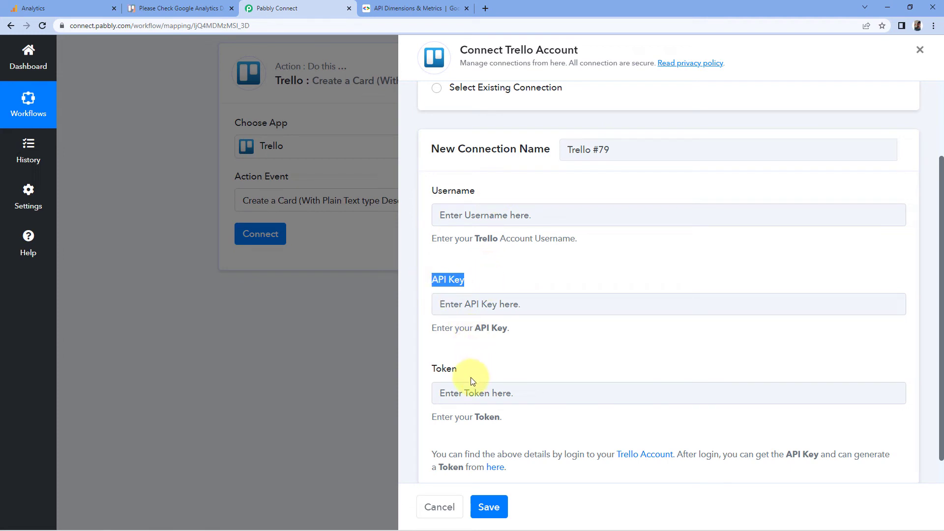
pyautogui.moveTo(471, 377); pyautogui.dragTo(424, 366)
pyautogui.click(506, 352)
pyautogui.scroll(-1, 506, 353)
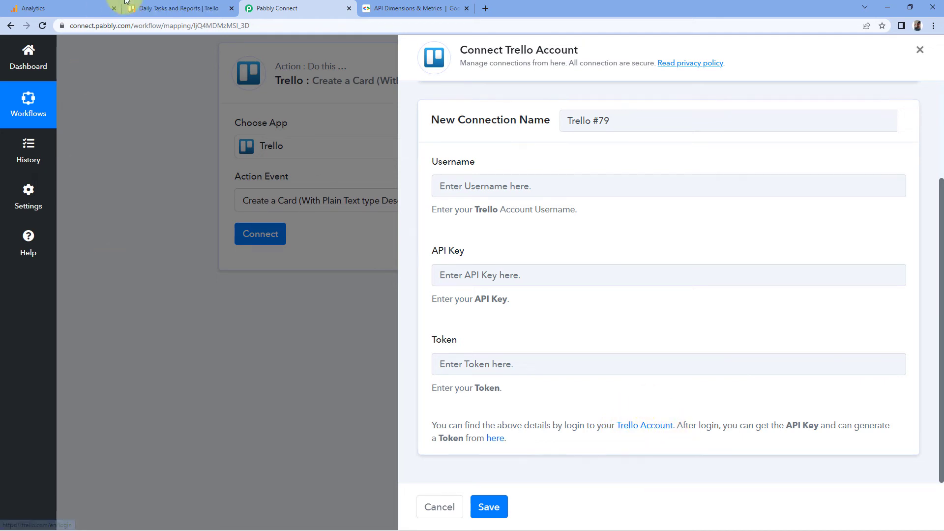
# - Open Trello's Developer API Keys page, copy the key and paste it into the connection's API Key field
pyautogui.click(177, 8)
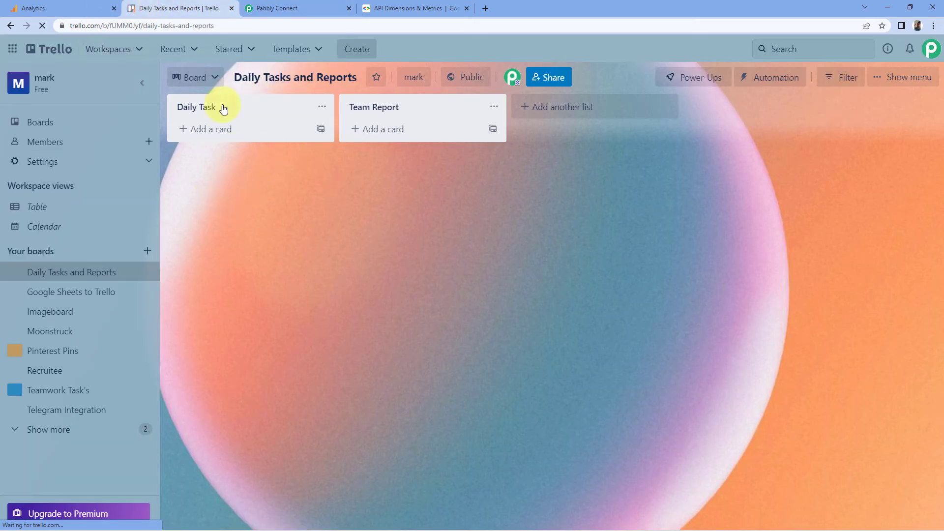
pyautogui.click(290, 6)
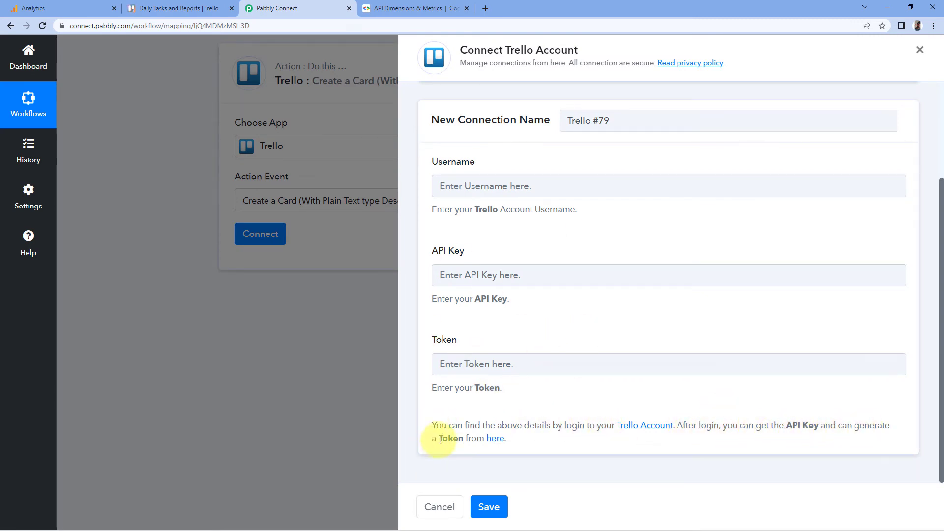
pyautogui.click(501, 444)
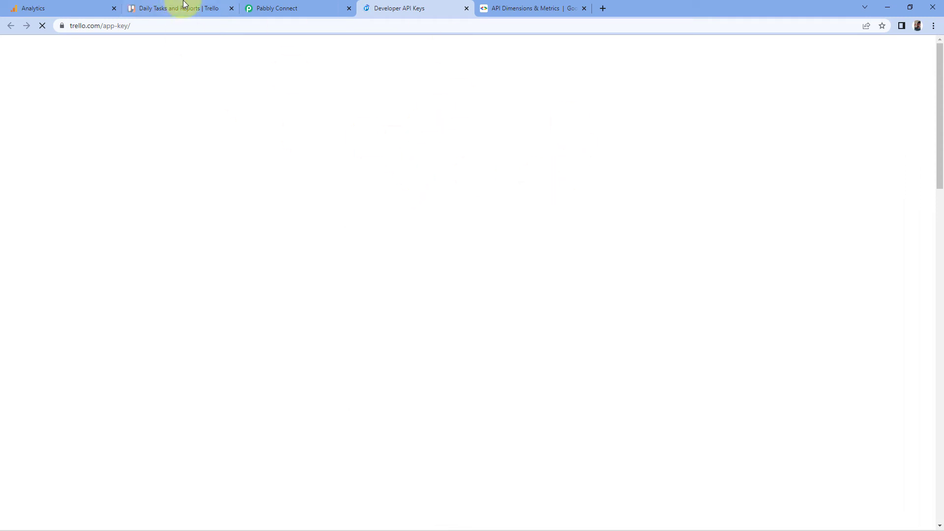
pyautogui.click(176, 13)
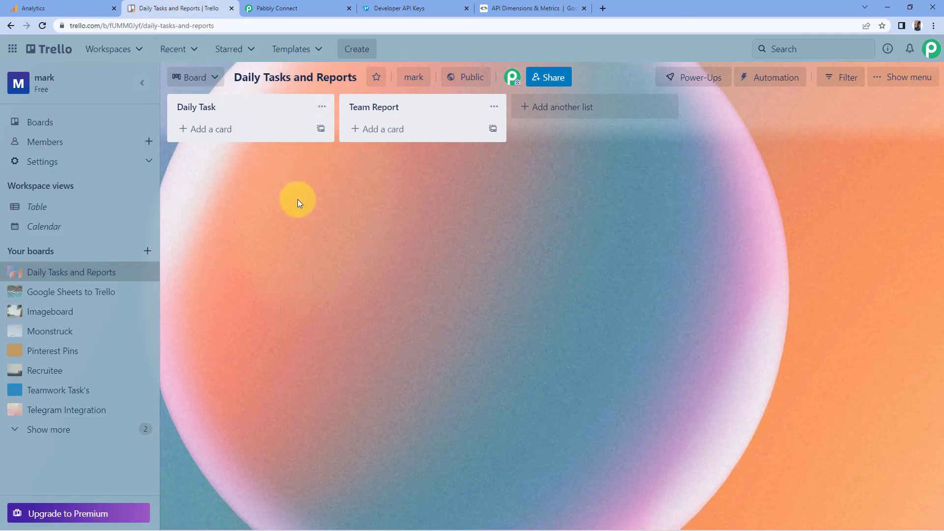
pyautogui.click(314, 4)
pyautogui.click(446, 6)
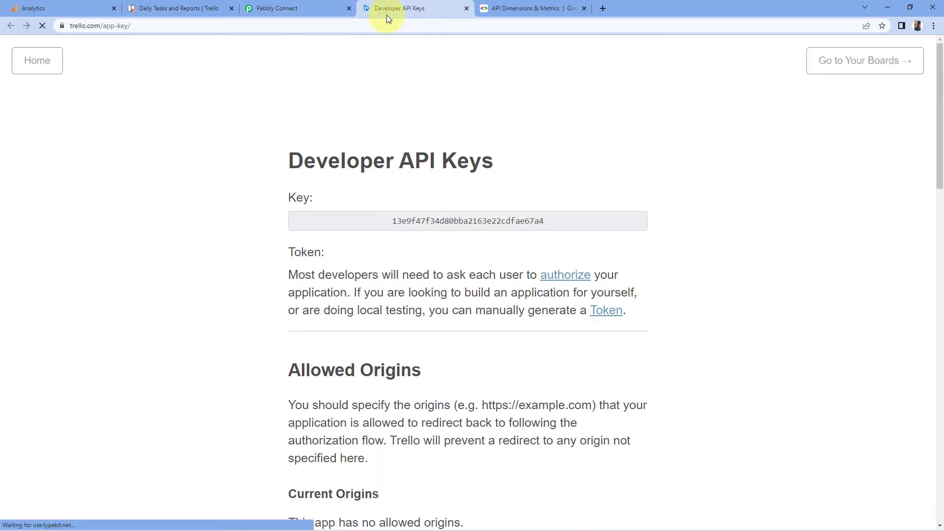
pyautogui.doubleClick(449, 223)
pyautogui.rightClick(449, 223)
pyautogui.click(464, 233)
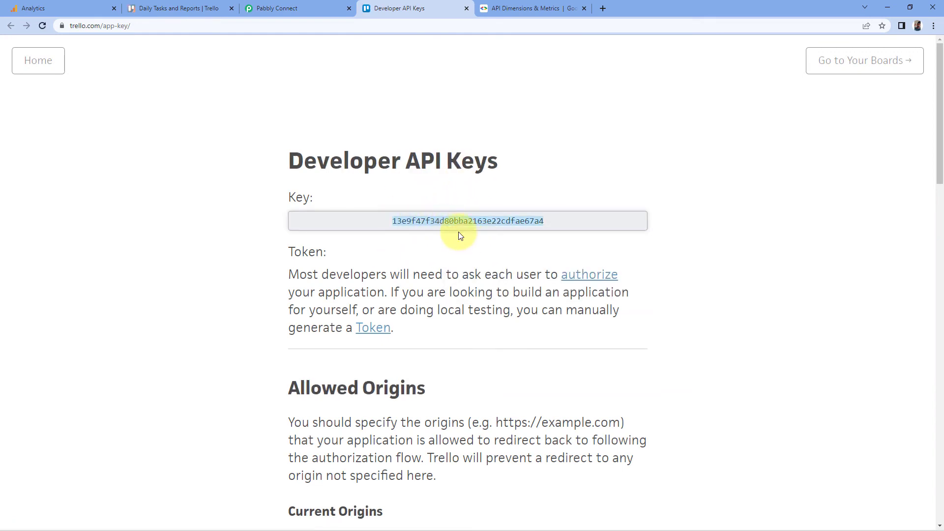
pyautogui.click(279, 8)
pyautogui.rightClick(486, 271)
pyautogui.click(498, 353)
# - Open the Token authorization page and copy the Trello account username into the connection's Username field
pyautogui.click(375, 8)
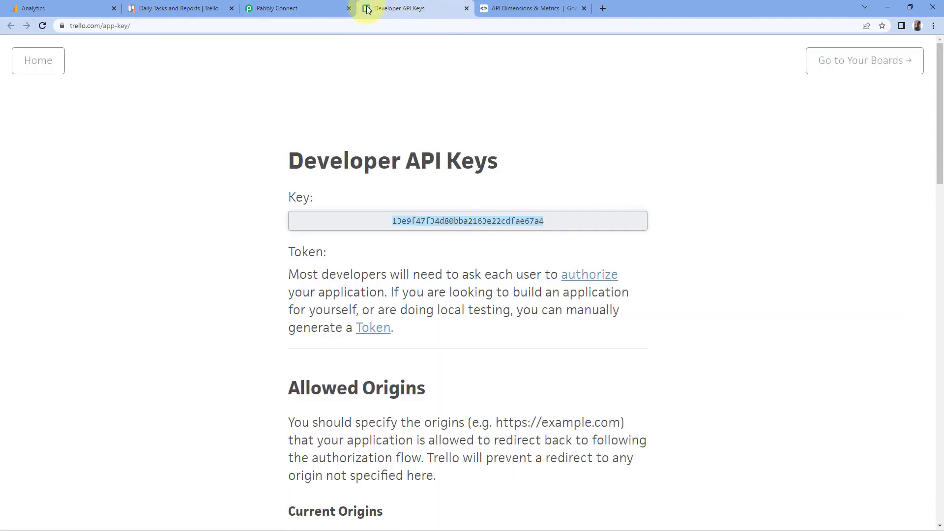
pyautogui.click(374, 255)
pyautogui.scroll(-1, 388, 259)
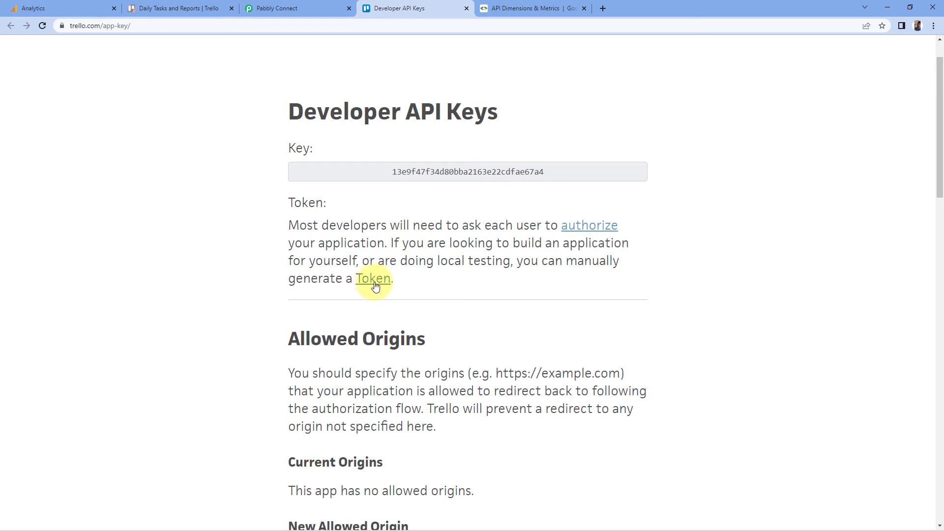
pyautogui.click(372, 280)
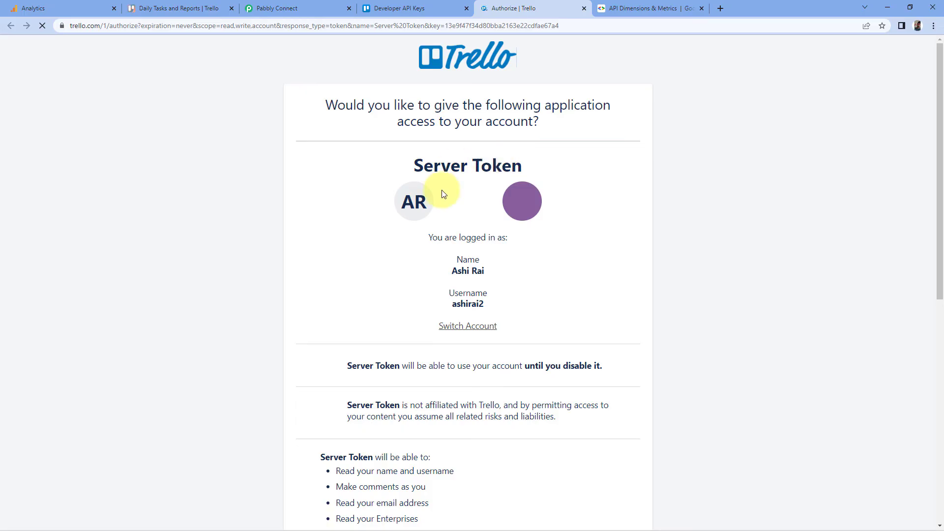
pyautogui.moveTo(500, 310); pyautogui.dragTo(452, 304)
pyautogui.rightClick(457, 309)
pyautogui.click(486, 317)
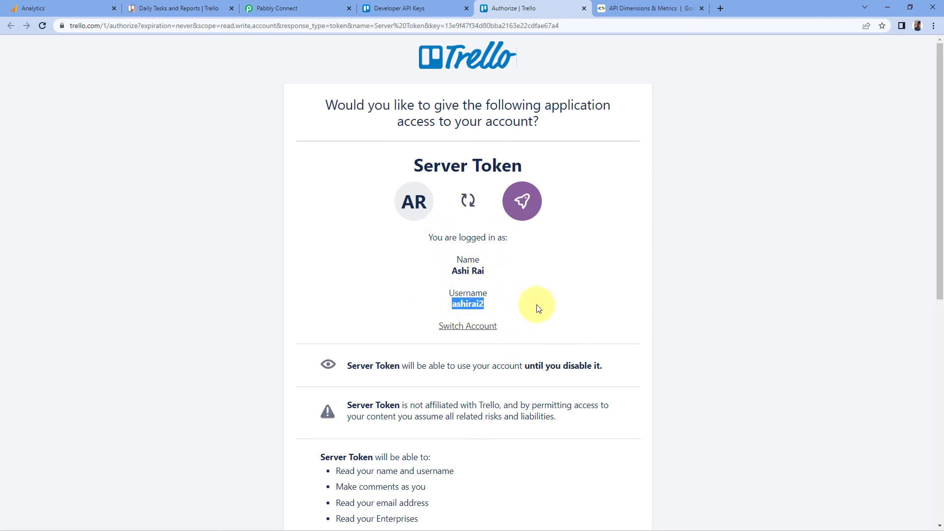
pyautogui.click(264, 7)
pyautogui.click(475, 185)
pyautogui.rightClick(473, 186)
pyautogui.click(489, 271)
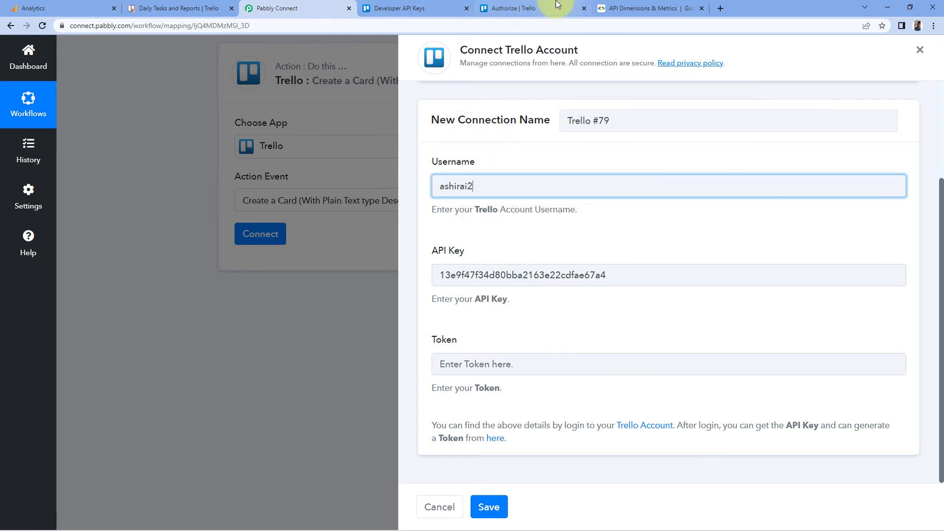
# - Grant the Server Token access on Trello's token authorization page
pyautogui.click(514, 8)
pyautogui.click(500, 285)
pyautogui.scroll(-5, 503, 294)
pyautogui.scroll(-3, 504, 294)
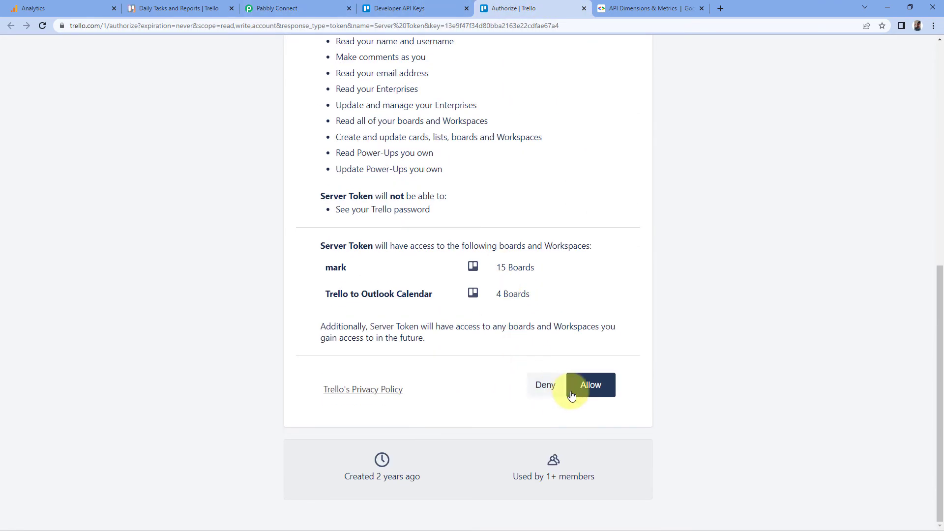
pyautogui.click(580, 376)
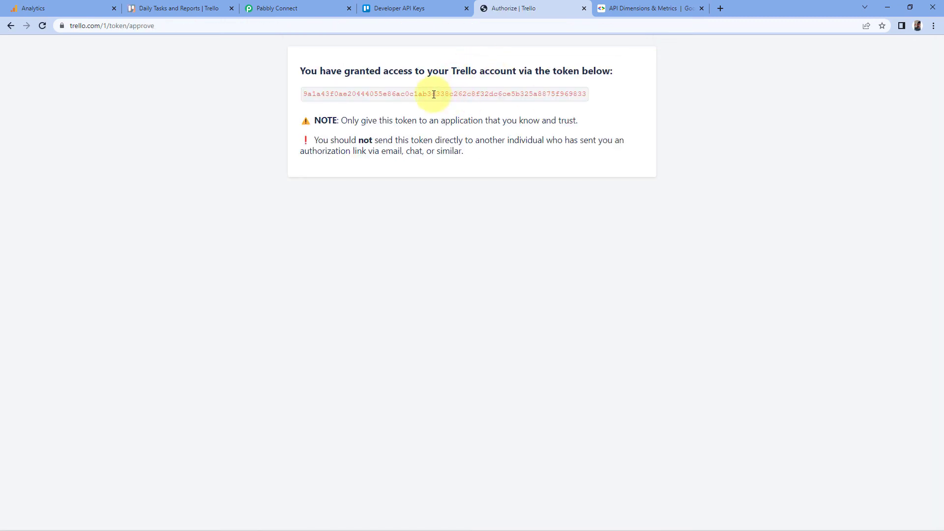
# - Copy the generated Trello token, paste it into the connection's Token field and save the connection
pyautogui.doubleClick(434, 94)
pyautogui.rightClick(434, 95)
pyautogui.click(449, 103)
pyautogui.click(276, 9)
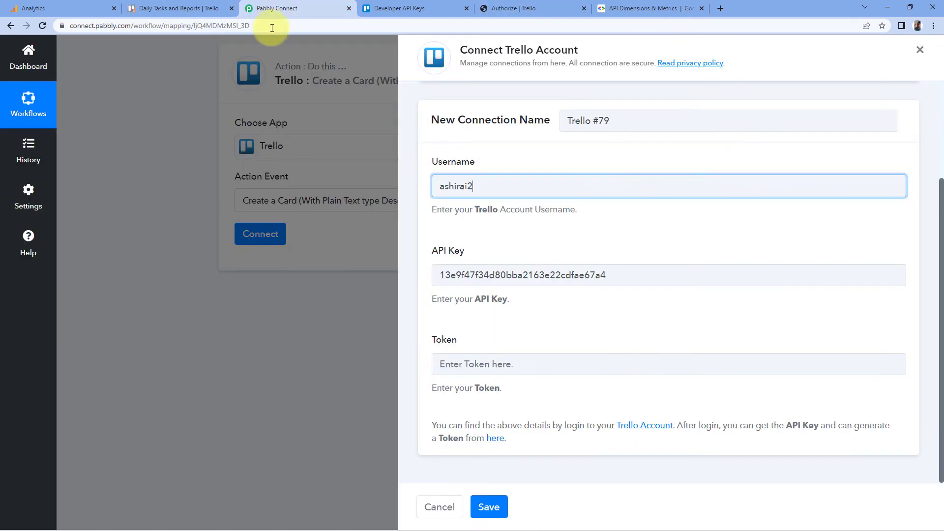
pyautogui.click(444, 364)
pyautogui.rightClick(451, 362)
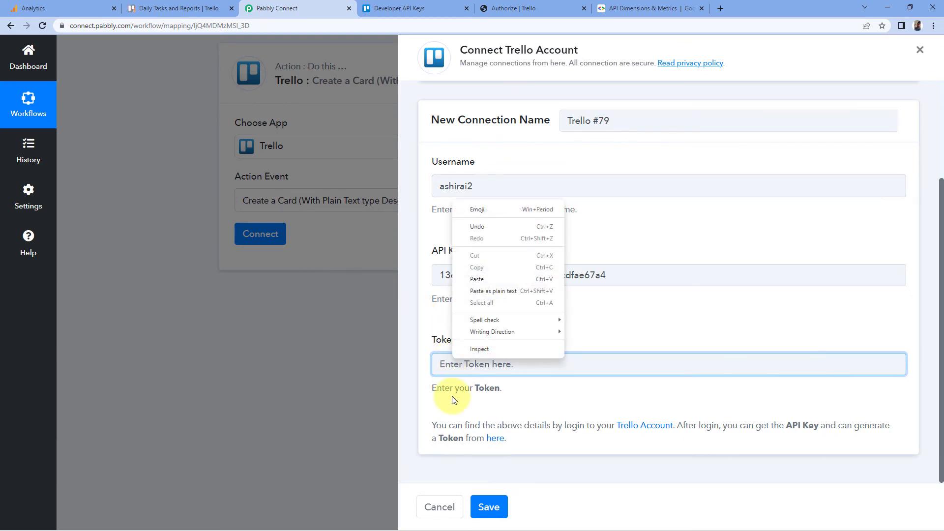
pyautogui.click(496, 280)
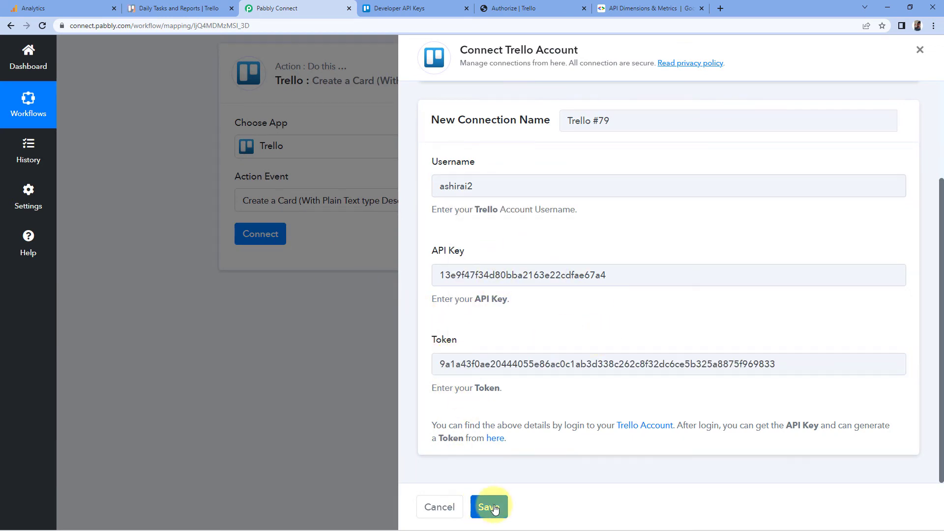
pyautogui.click(494, 508)
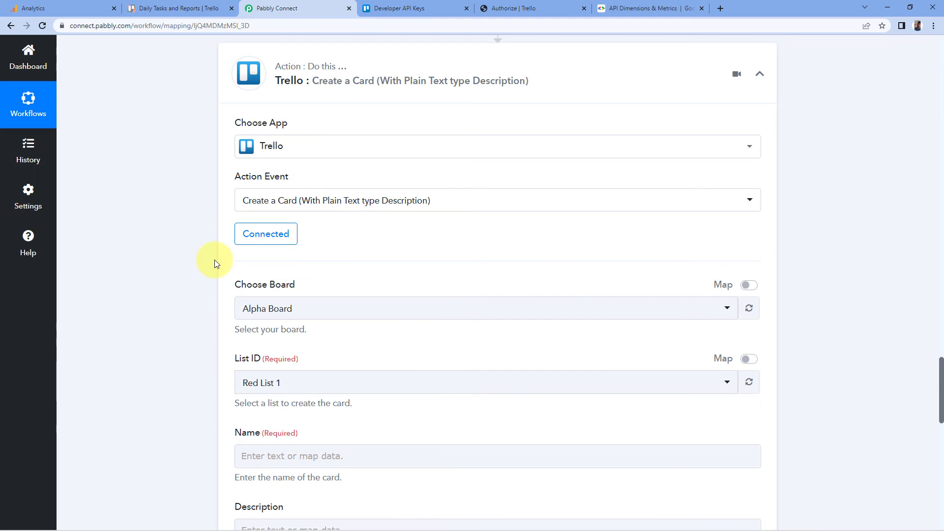
# - Choose the Daily Tasks and Reports board for the card, checking the board in Trello
pyautogui.scroll(-2, 211, 231)
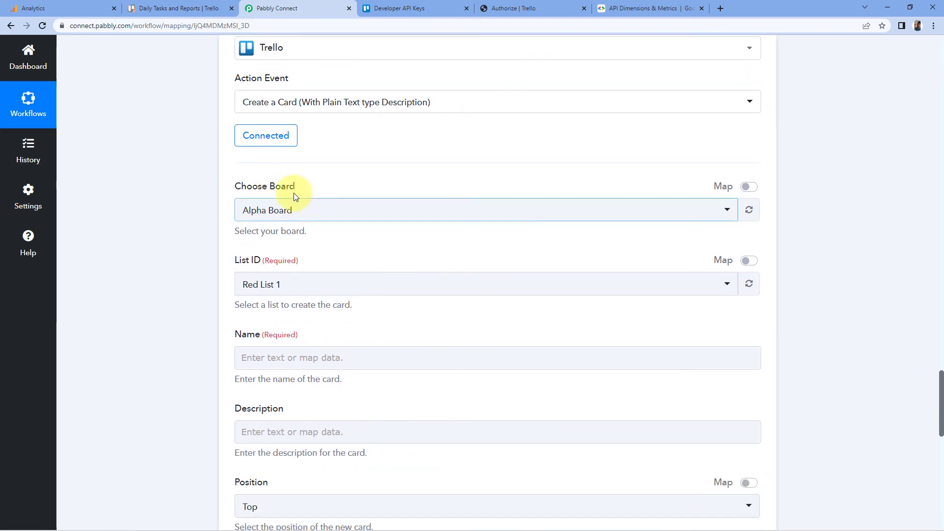
pyautogui.click(287, 212)
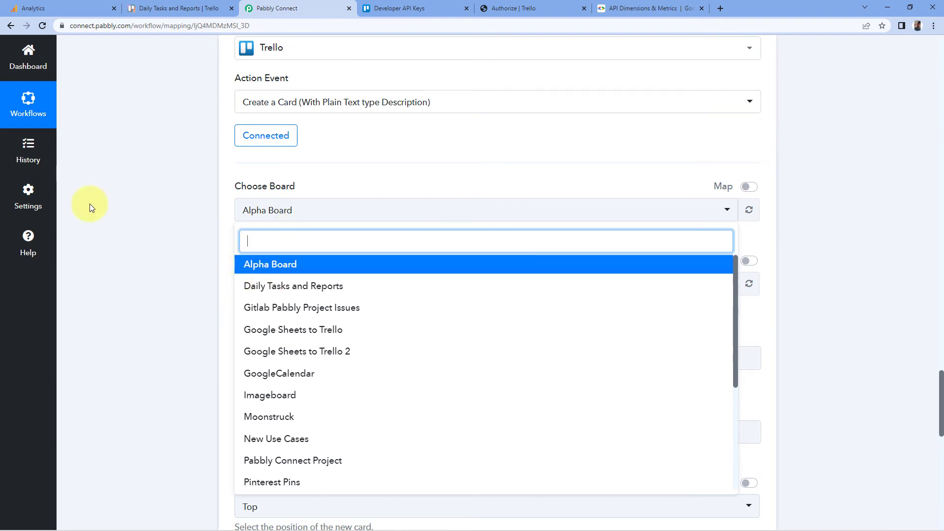
pyautogui.click(177, 8)
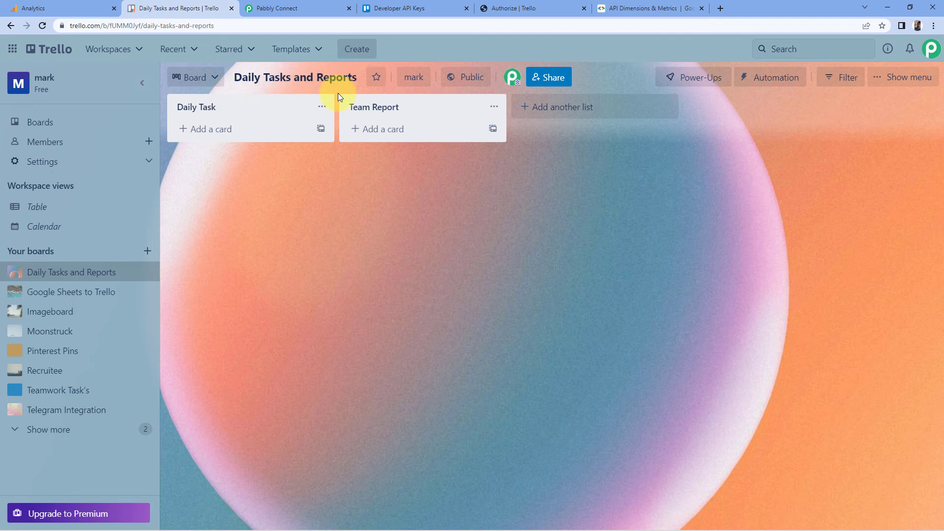
pyautogui.click(311, 3)
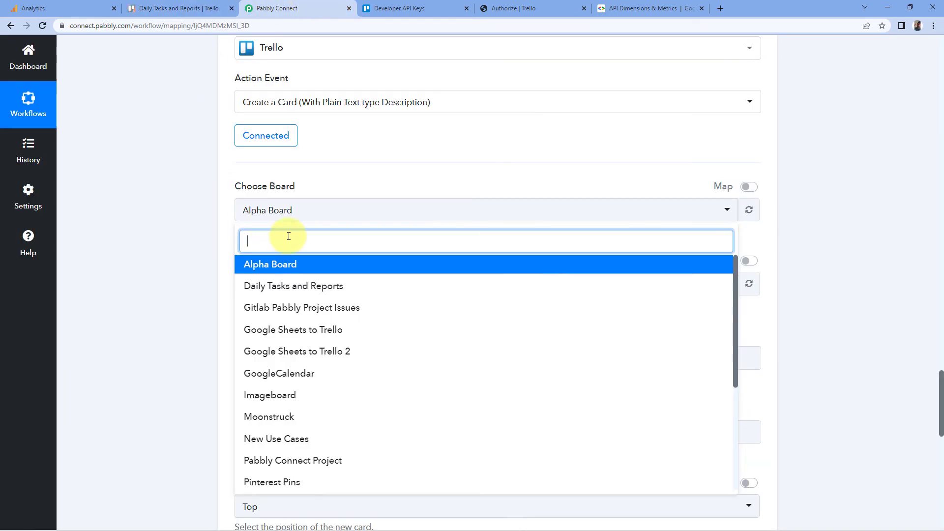
pyautogui.click(274, 285)
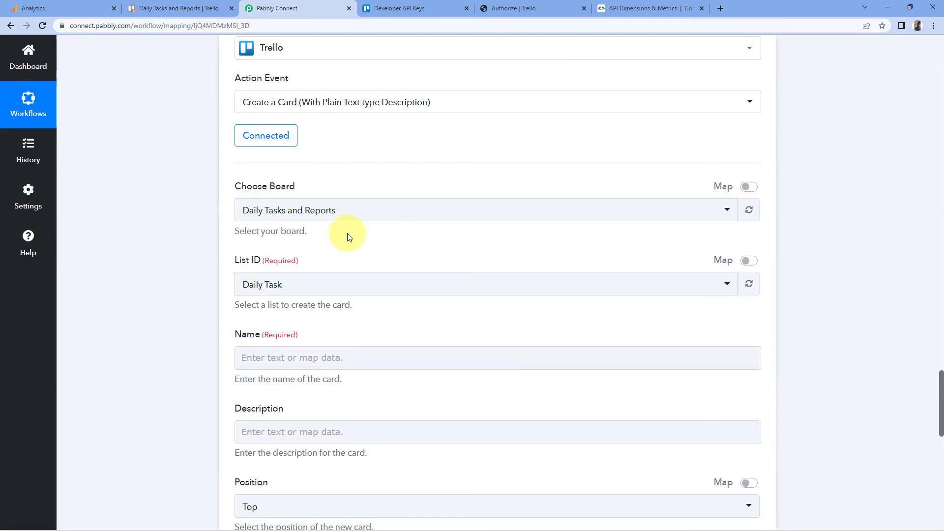
# - Set the card's list to Daily Task
pyautogui.scroll(-1, 346, 236)
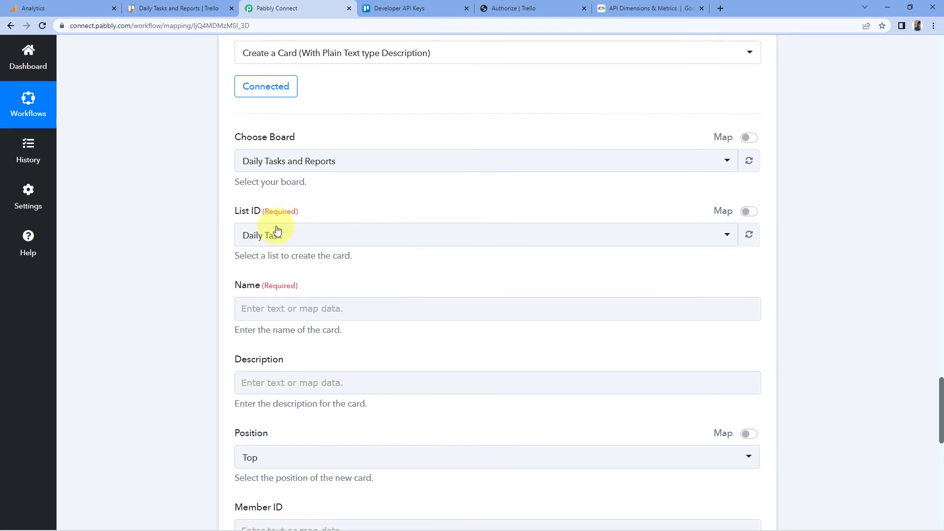
pyautogui.click(301, 235)
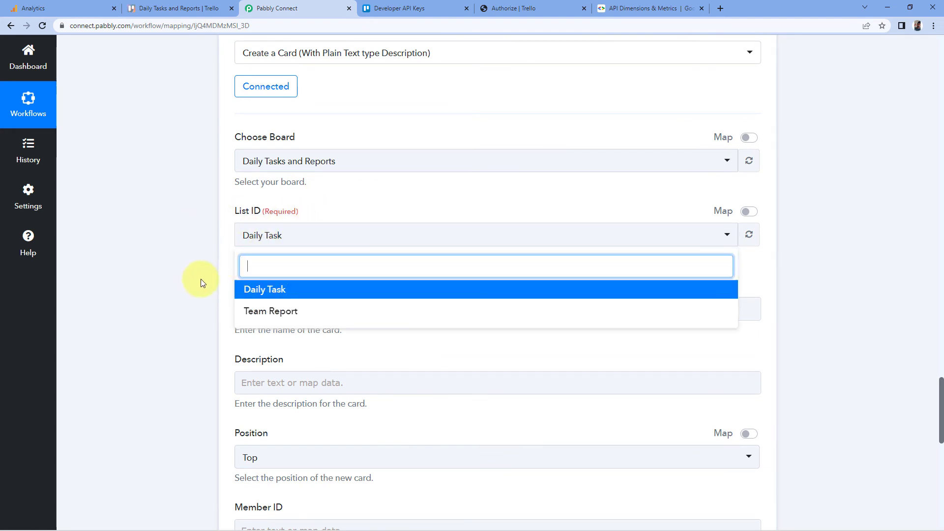
pyautogui.click(153, 9)
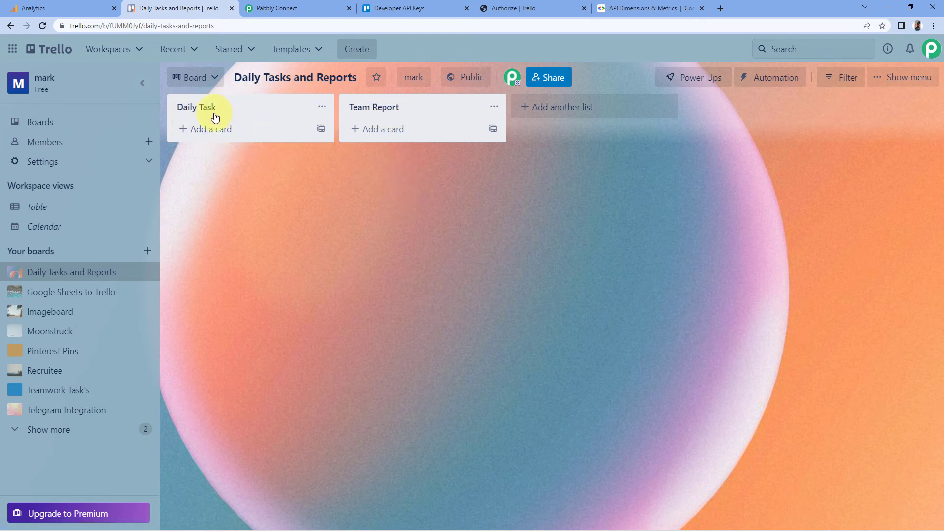
pyautogui.click(292, 6)
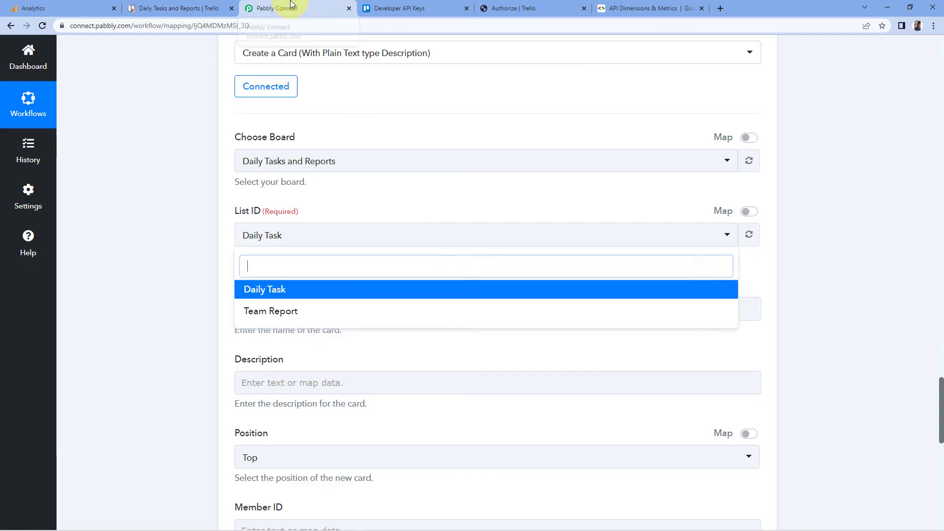
pyautogui.click(275, 290)
# - Name the card "Please Check the Analytice of Website"
pyautogui.scroll(-1, 261, 245)
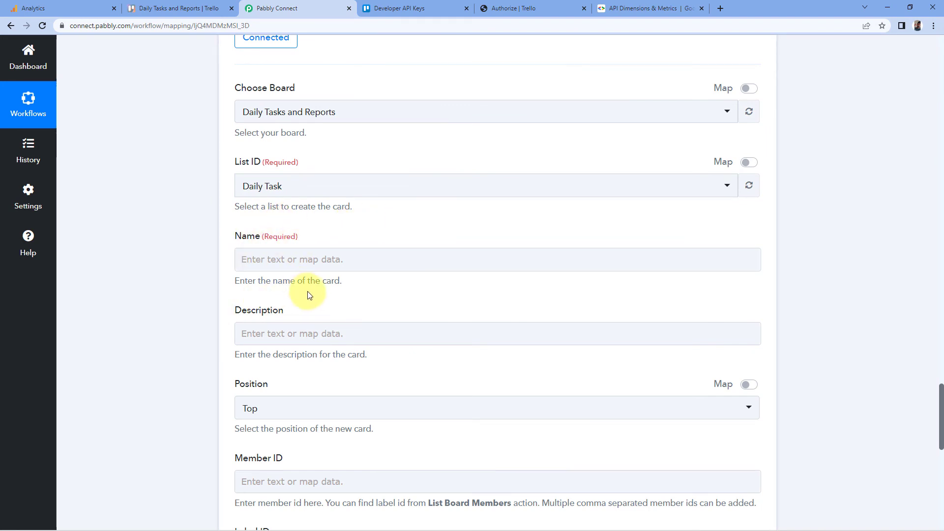
pyautogui.scroll(1, 275, 304)
pyautogui.scroll(-2, 294, 246)
pyautogui.click(295, 203)
pyautogui.click(295, 209)
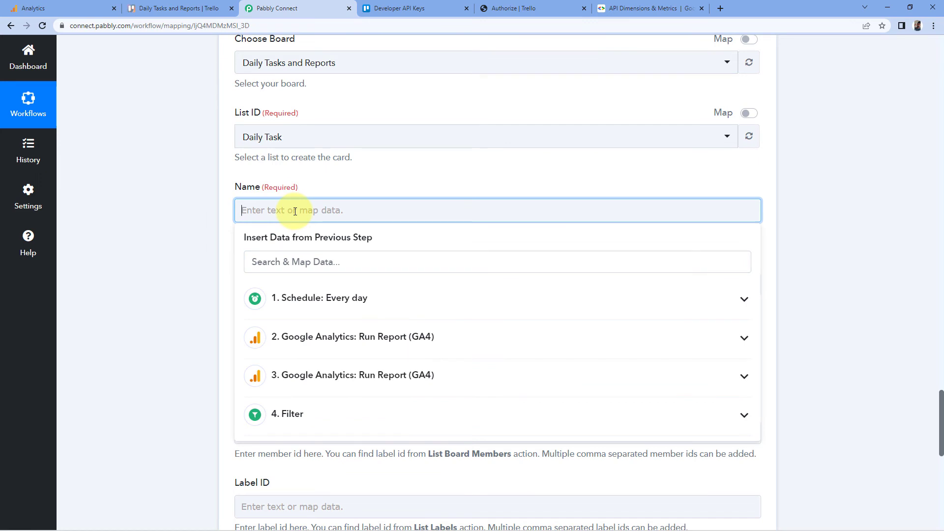
pyautogui.write('Pl')
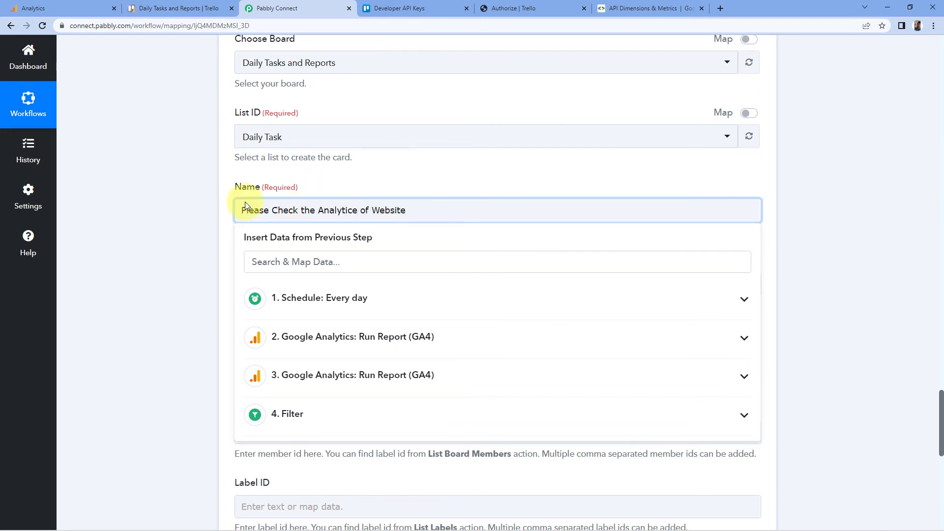
pyautogui.click(193, 226)
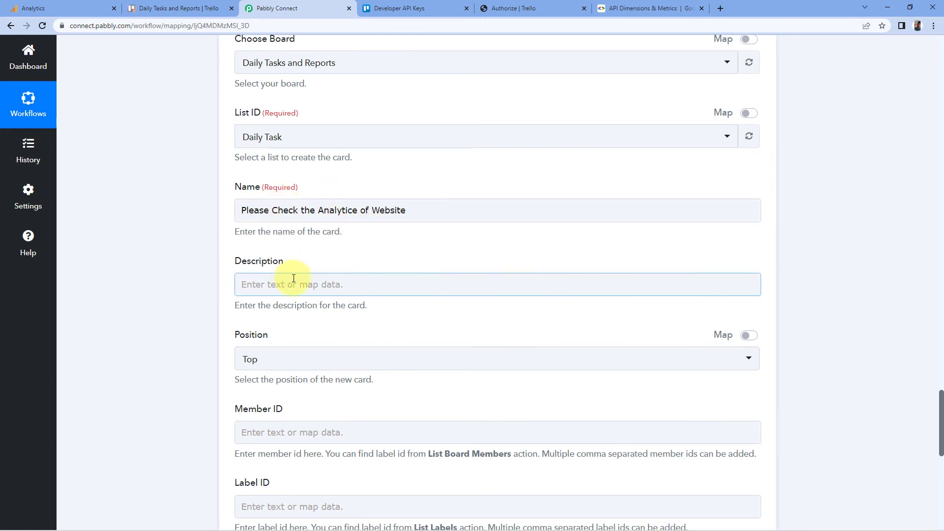
# - Enter a description reading "Yesterdas's stats of website on google Analytics are:" followed by lines Active Users:, Bounce Rate and Conversation:
pyautogui.click(248, 285)
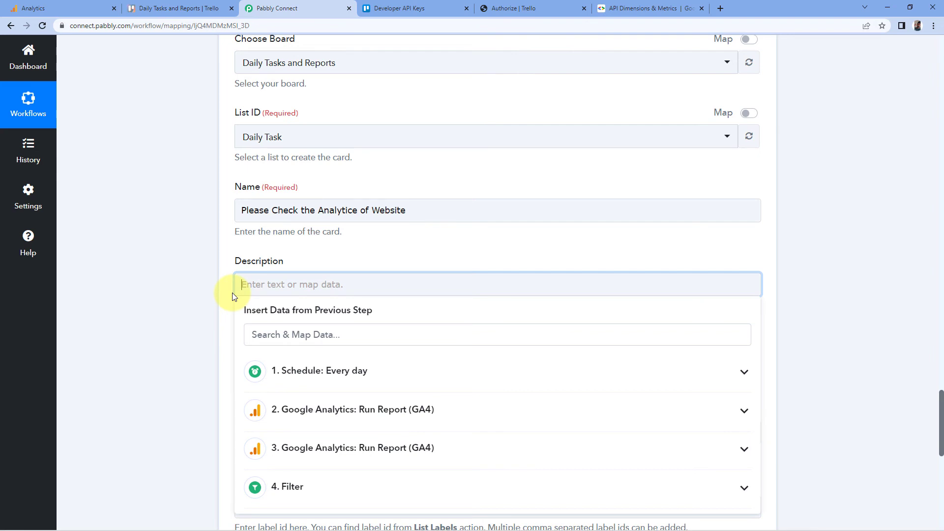
pyautogui.write("Yesterdas's stats of website on google Analytics are:")
pyautogui.press('Return')
pyautogui.press('Return')
pyautogui.write('Active Users:')
pyautogui.press('Return')
pyautogui.write('Bounce Rate')
pyautogui.press('Return')
pyautogui.write('Conversation:')
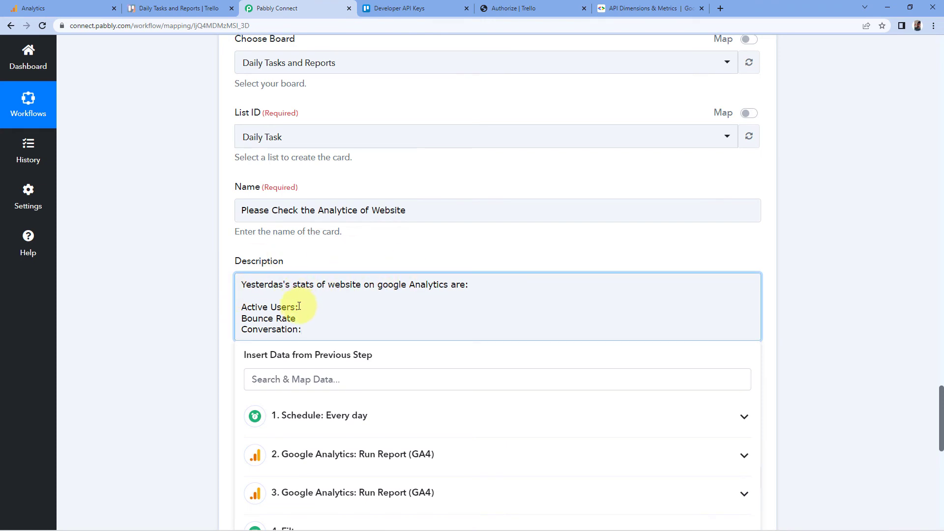
# - Correct the description's typo to "Yesterday's" and add a colon after Bounce Rate
pyautogui.click(308, 209)
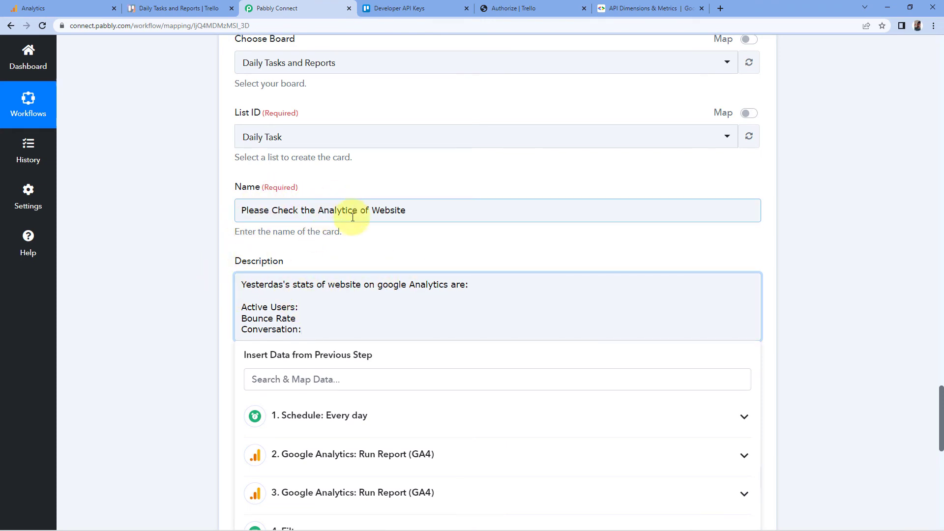
pyautogui.click(297, 306)
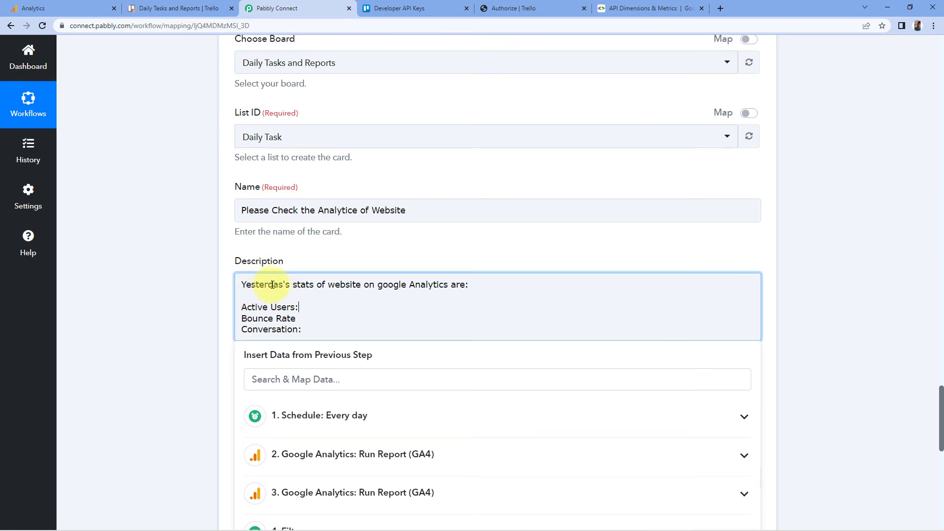
pyautogui.press('BackSpace')
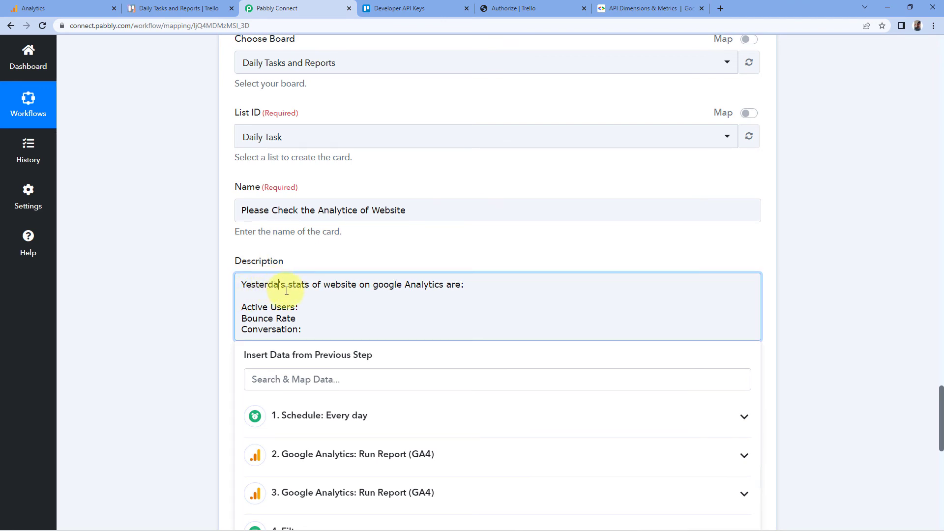
pyautogui.write('y')
pyautogui.press('Down')
pyautogui.press('Down')
pyautogui.press('Home')
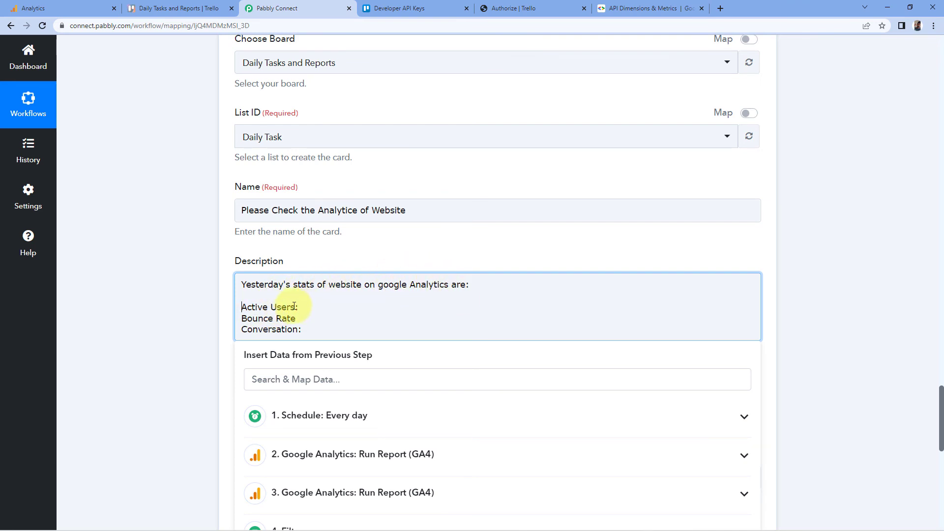
pyautogui.press('Down')
pyautogui.click(298, 322)
pyautogui.click(276, 320)
pyautogui.click(283, 329)
pyautogui.click(300, 308)
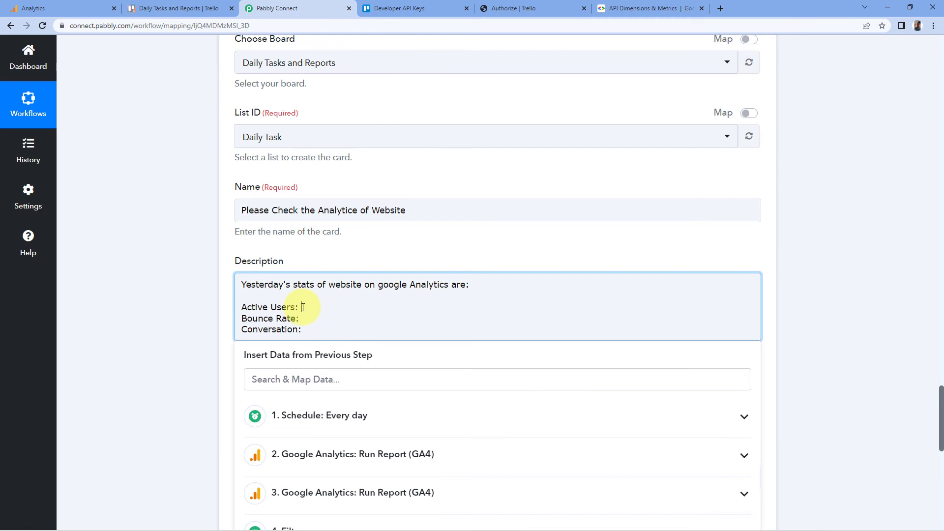
pyautogui.click(273, 384)
# - Map the third step's ActiveUsers value after Active Users: in the description
pyautogui.scroll(-3, 204, 343)
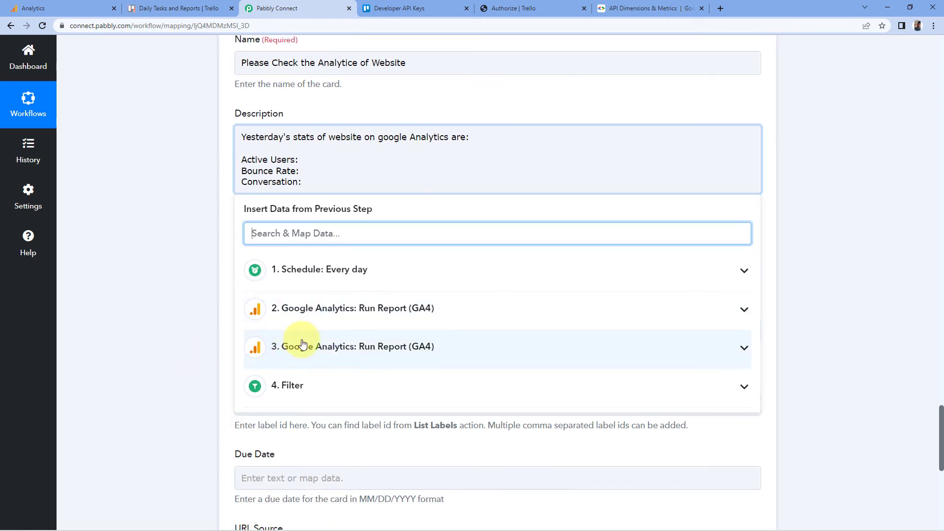
pyautogui.click(376, 350)
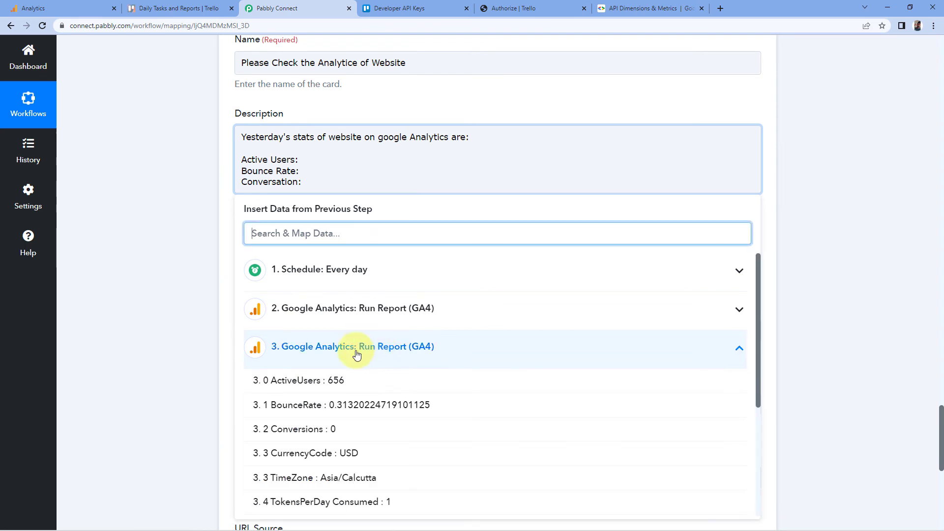
pyautogui.click(328, 388)
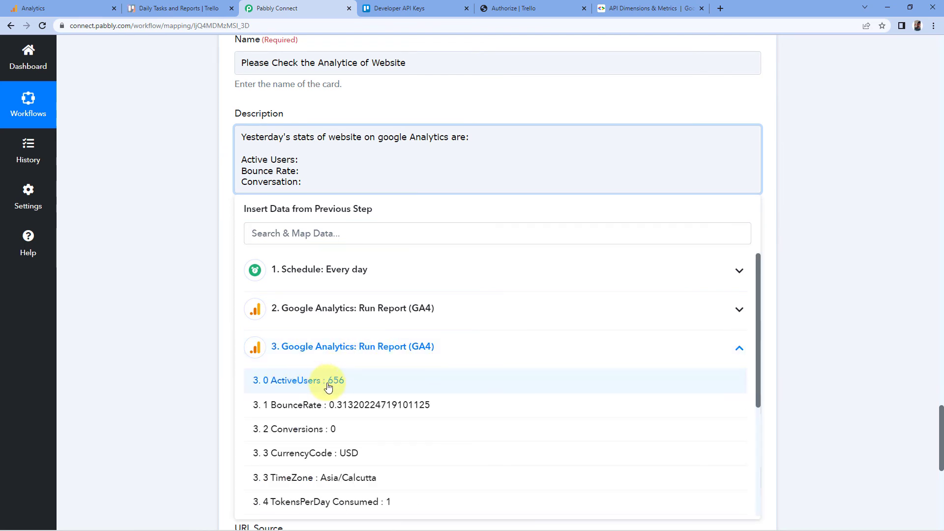
pyautogui.click(328, 388)
# - Map the third step's BounceRate value after Bounce Rate: in the description
pyautogui.click(299, 178)
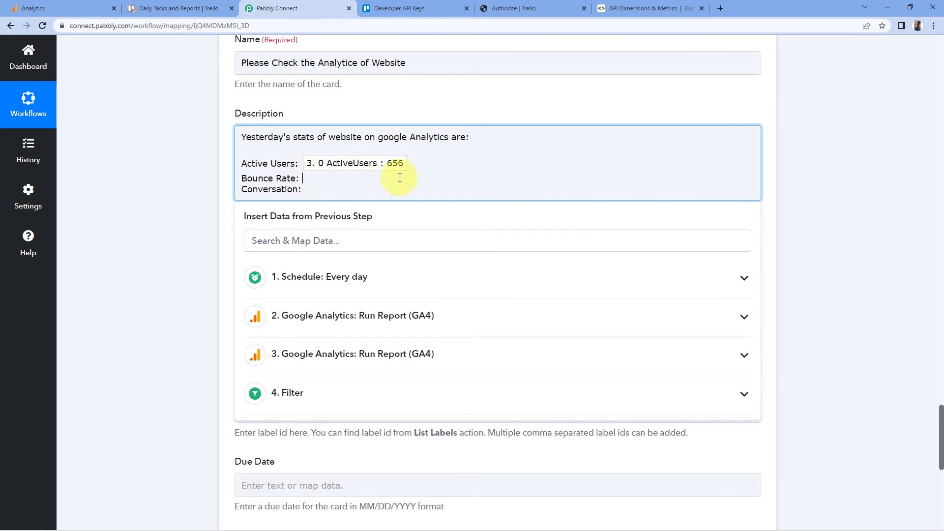
pyautogui.click(305, 356)
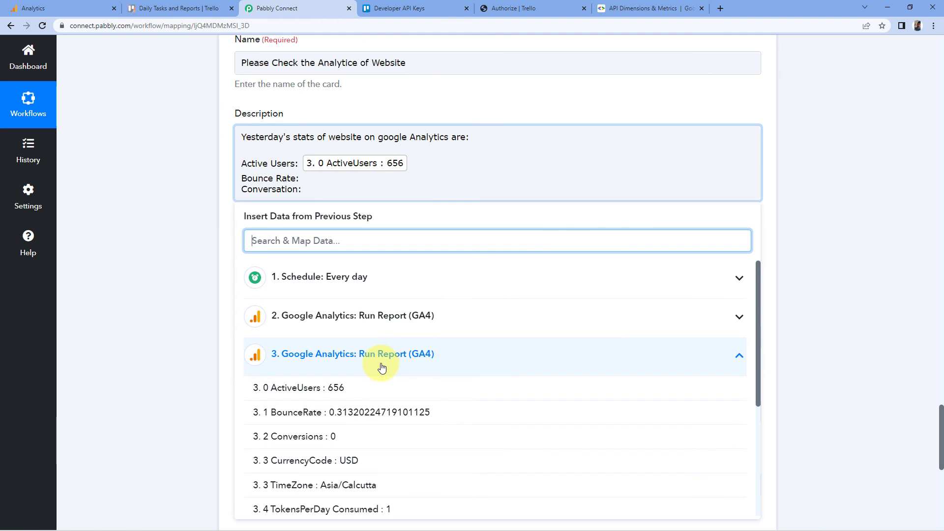
pyautogui.click(342, 417)
# - Map the third step's Conversions value after Conversation: in the description
pyautogui.click(308, 197)
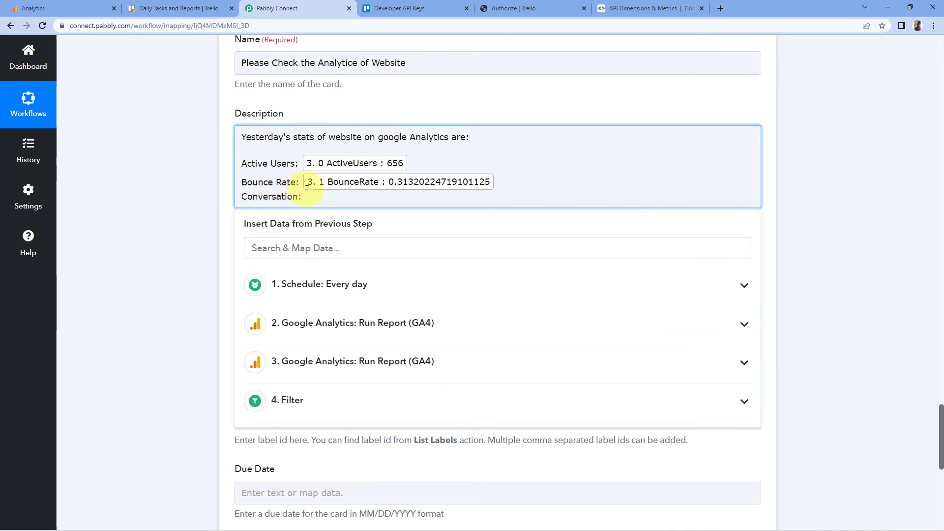
pyautogui.click(301, 361)
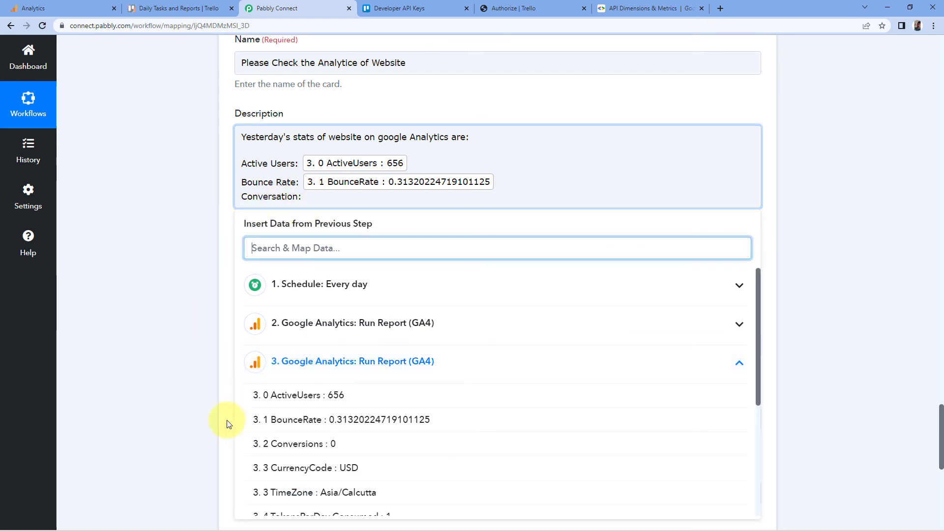
pyautogui.click(290, 444)
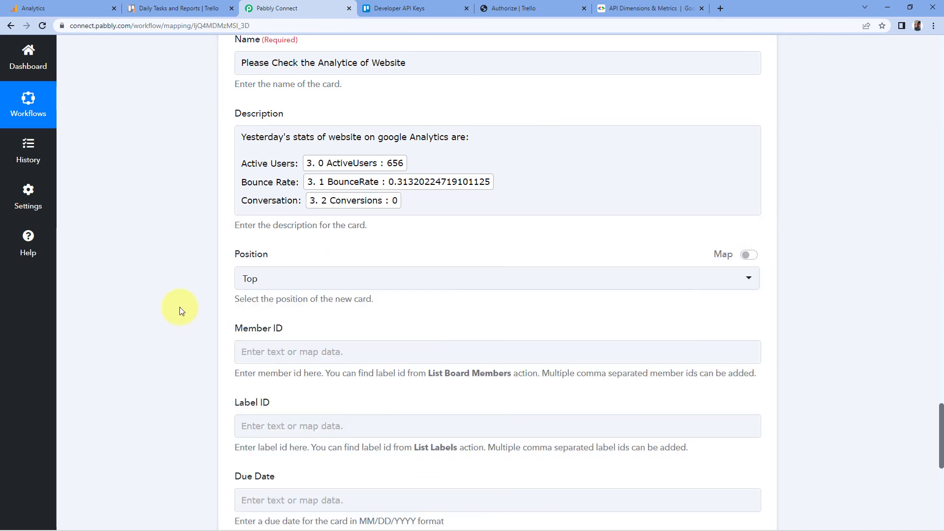
pyautogui.scroll(-1, 178, 307)
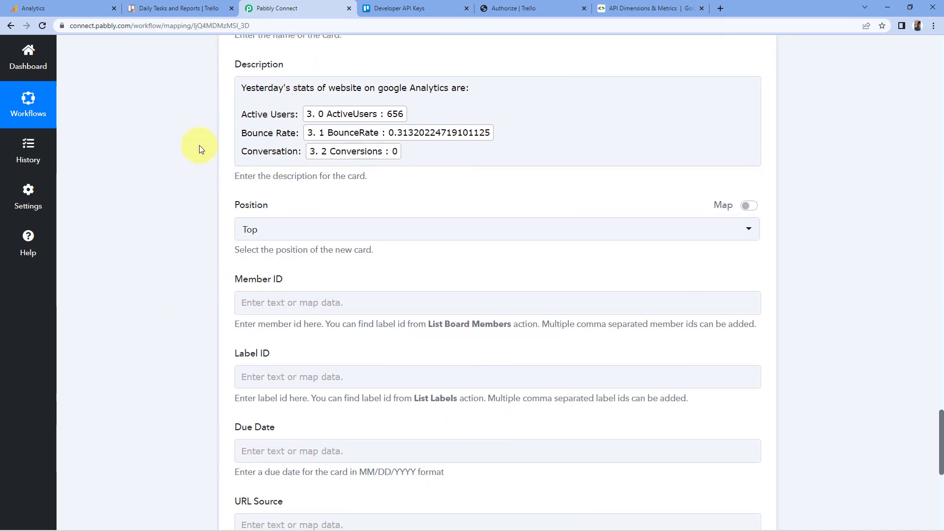
pyautogui.scroll(-2, 202, 142)
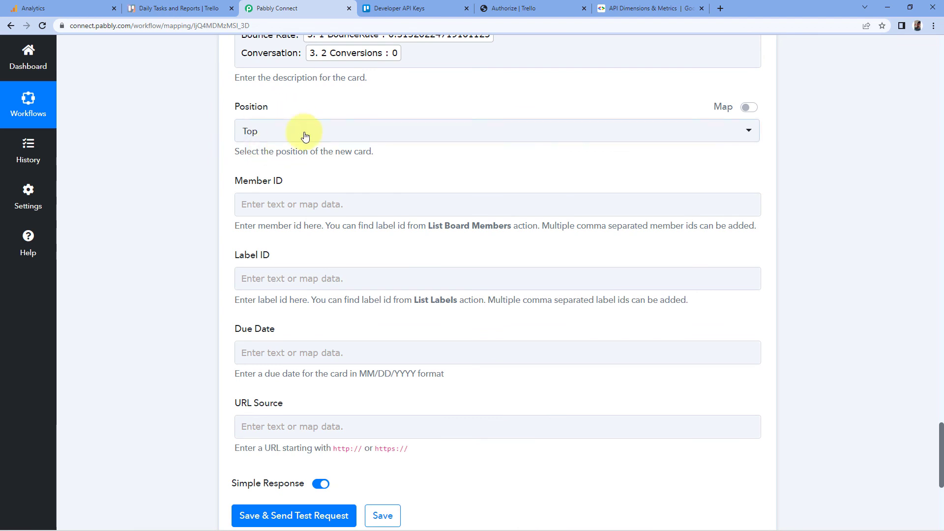
# - Set the new card's position to Top, then save the Trello action and send a test request
pyautogui.click(280, 142)
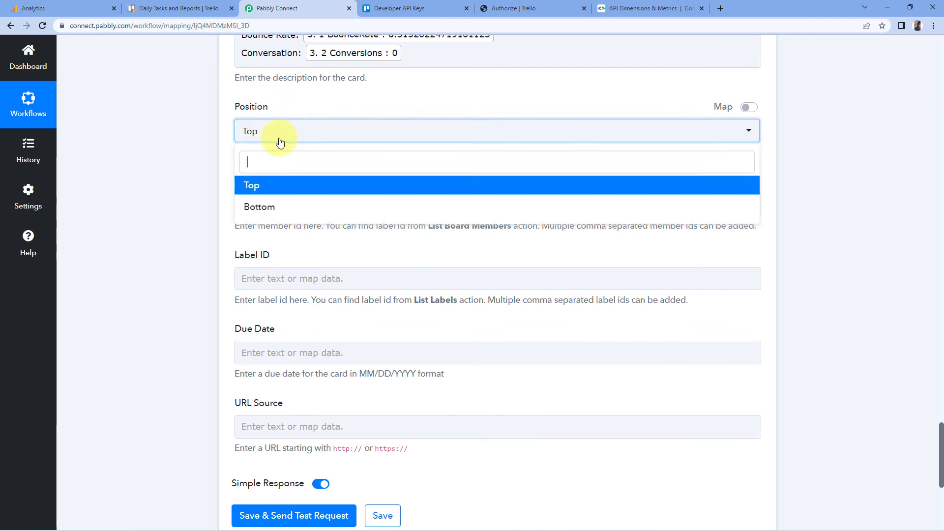
pyautogui.click(262, 183)
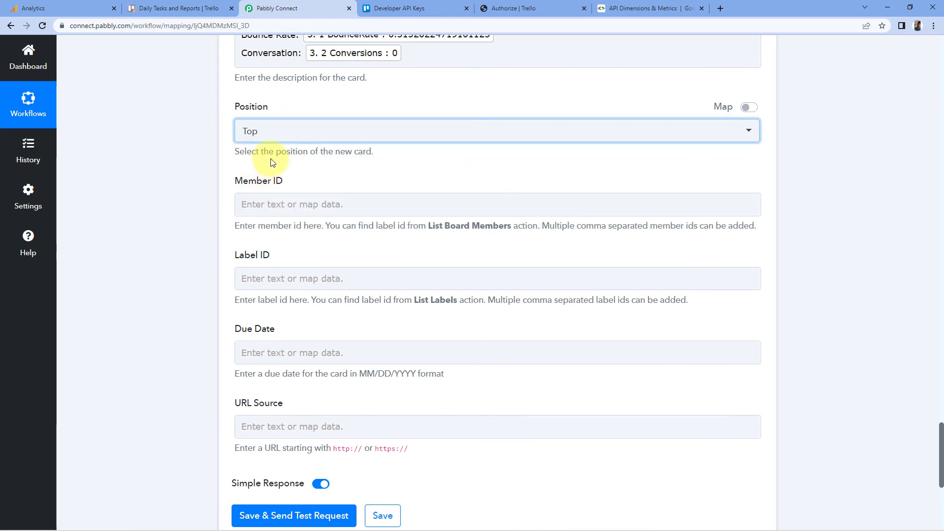
pyautogui.scroll(-1, 225, 137)
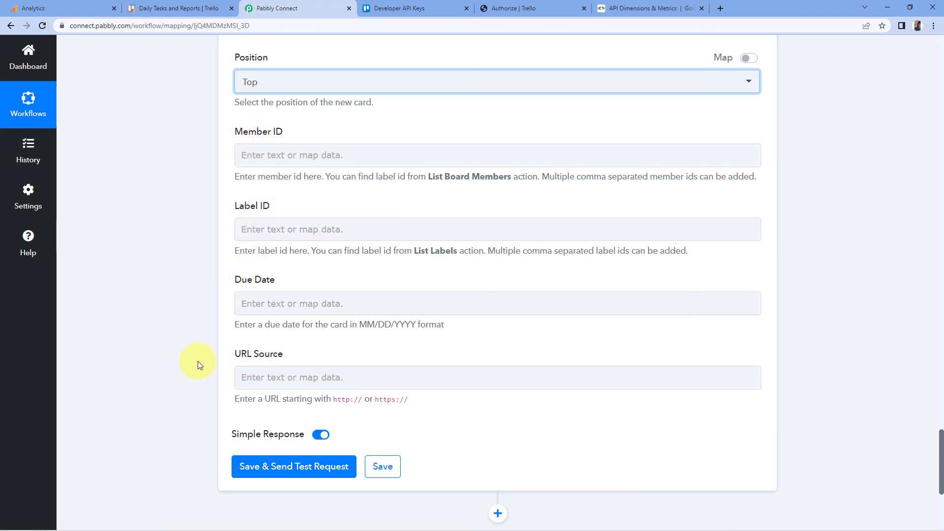
pyautogui.scroll(-1, 211, 133)
pyautogui.scroll(-1, 207, 290)
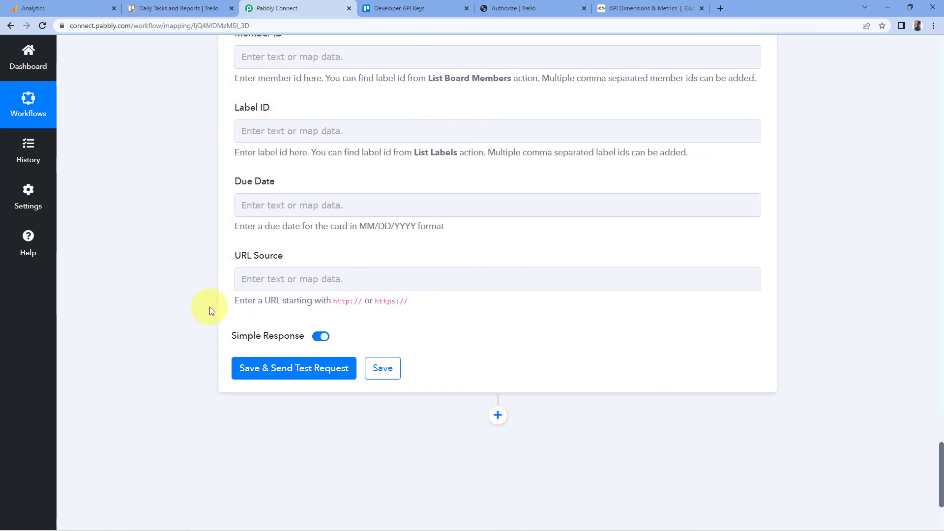
pyautogui.click(280, 369)
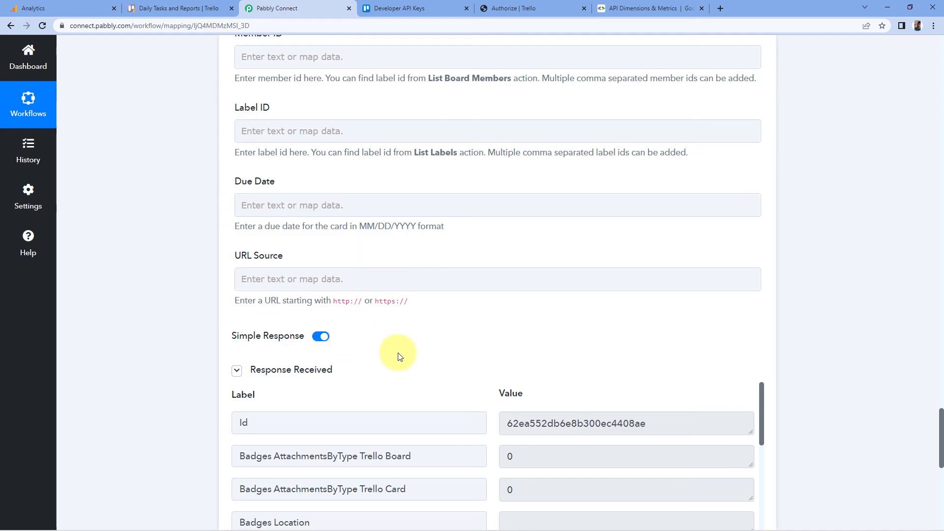
# - Open the newly created card on the Daily Tasks and Reports Trello board to inspect its contents
pyautogui.scroll(-3, 418, 344)
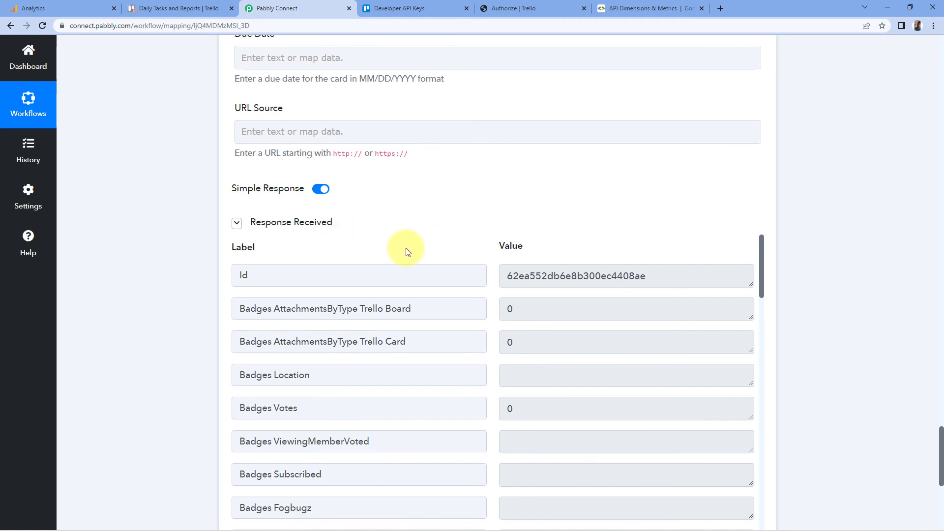
pyautogui.scroll(10, 412, 250)
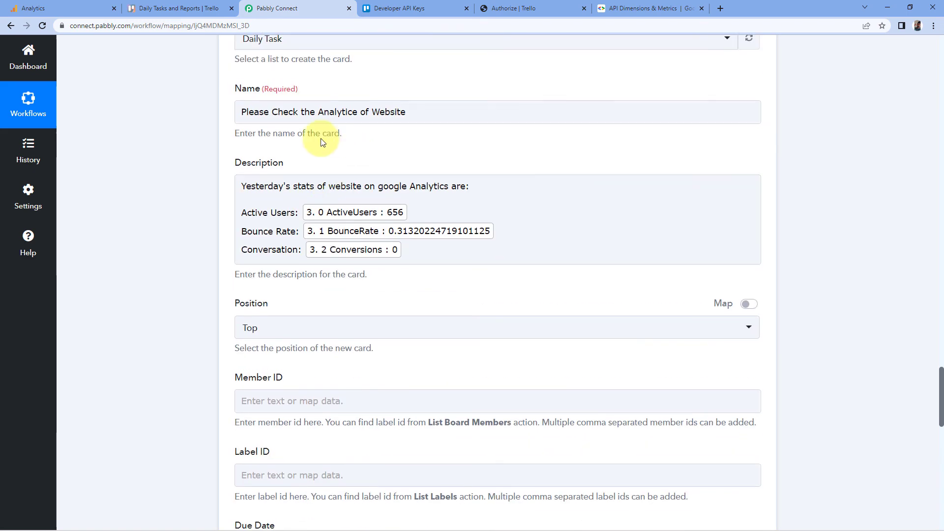
pyautogui.scroll(3, 259, 162)
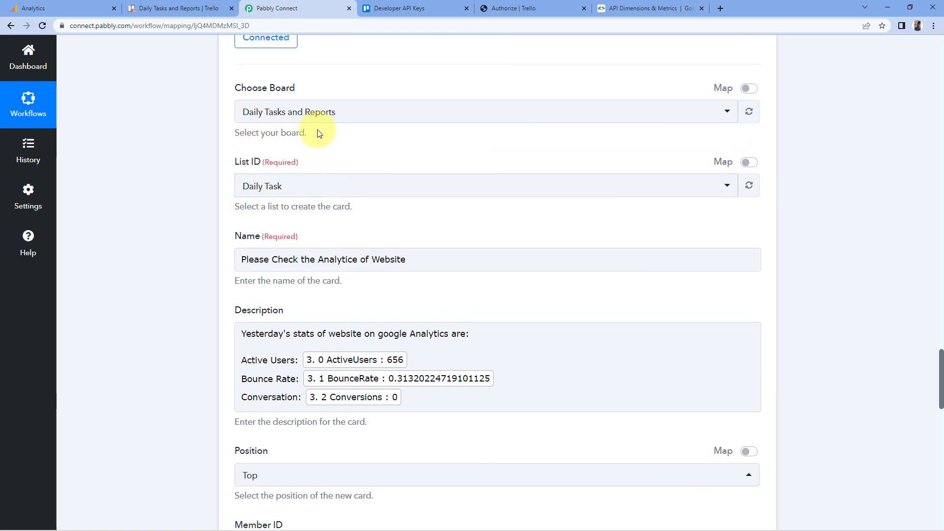
pyautogui.click(208, 4)
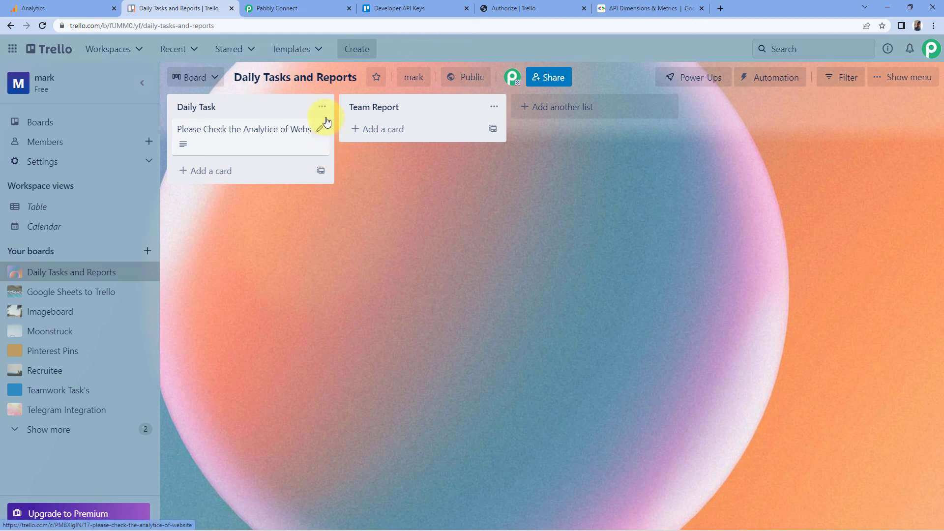
pyautogui.click(246, 144)
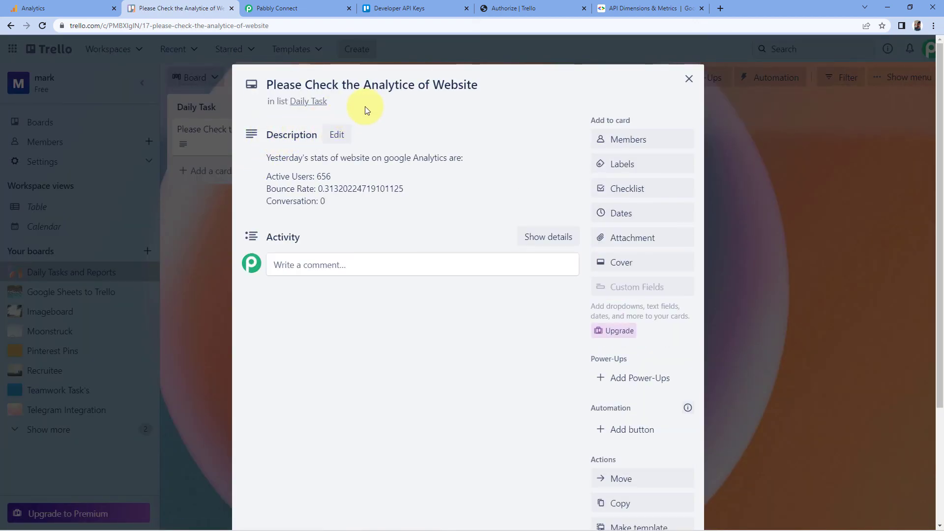
# - Correct the Trello card's title to "Please Check the Analytics of Website"
pyautogui.click(417, 85)
pyautogui.press('BackSpace')
pyautogui.write('s')
pyautogui.click(428, 98)
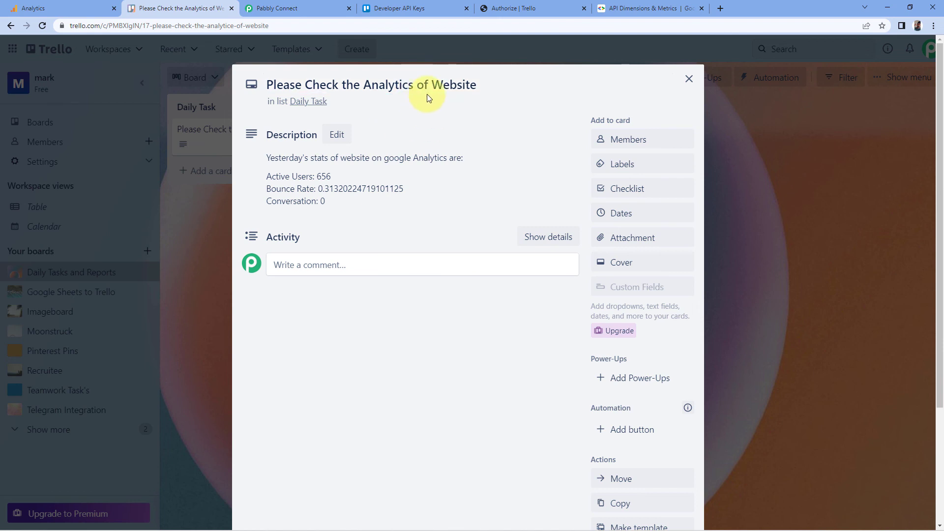
# - Correct the Trello action's card name in the workflow to "Please Check the Analytics of Website"
pyautogui.click(277, 8)
pyautogui.click(357, 259)
pyautogui.press('BackSpace')
pyautogui.write('s')
pyautogui.click(388, 230)
# - Review the Active Users, Bounce Rate and Conversation values in the Trello card's description
pyautogui.click(177, 5)
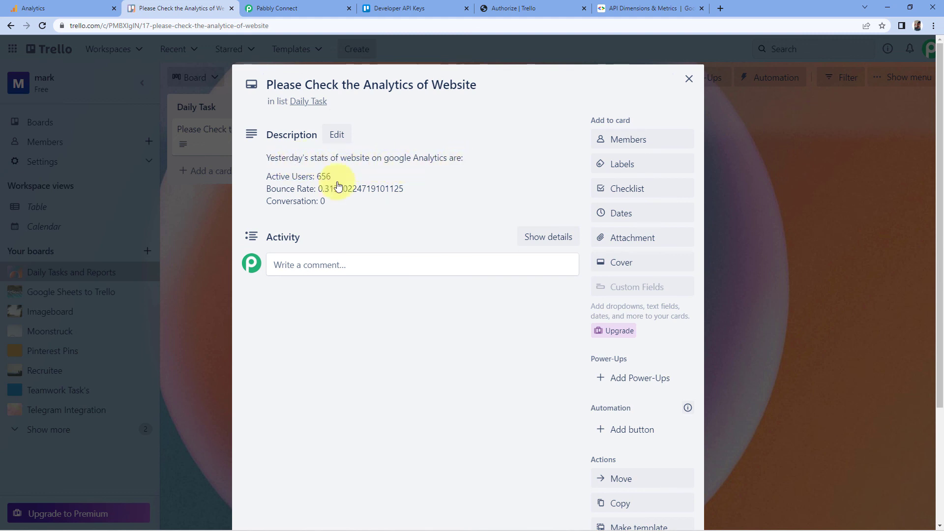
pyautogui.doubleClick(323, 177)
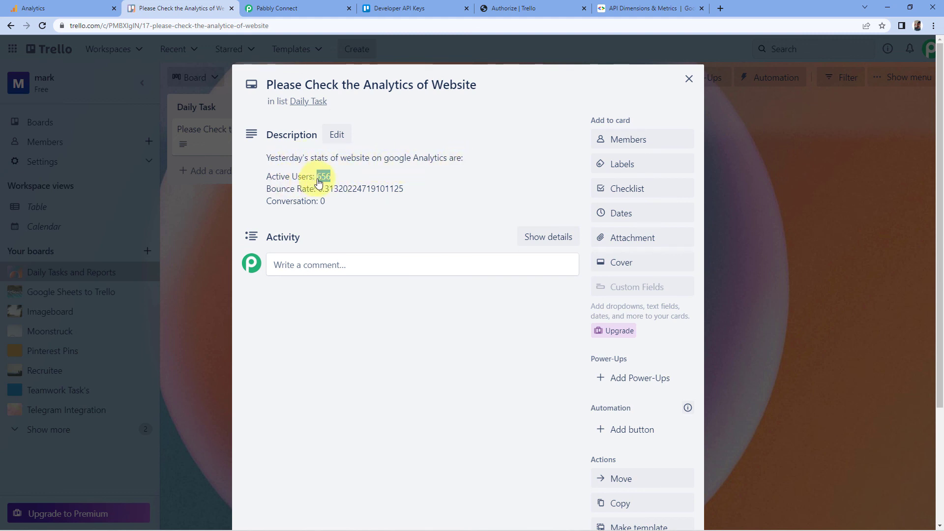
pyautogui.doubleClick(354, 189)
pyautogui.doubleClick(320, 202)
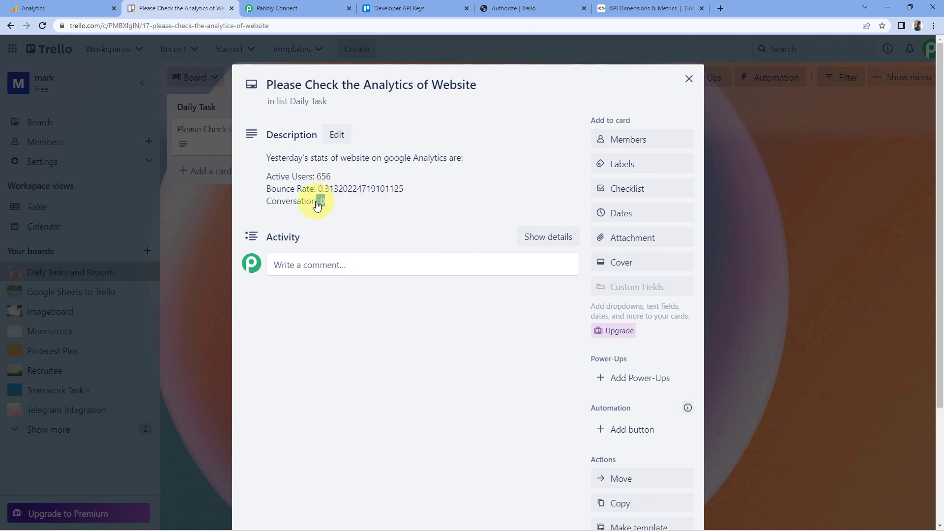
pyautogui.click(351, 341)
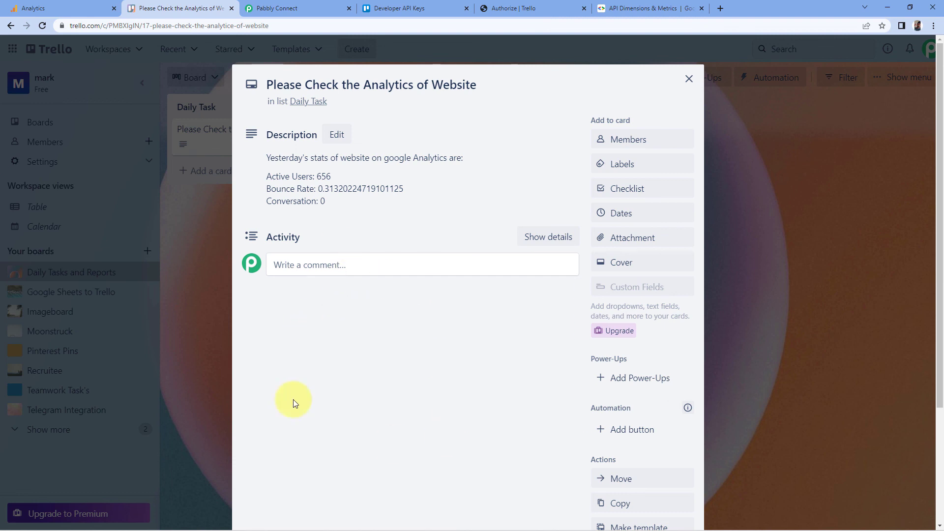
# - Collapse the open steps and review the whole workflow from the daily schedule trigger to the Trello action
pyautogui.click(291, 5)
pyautogui.scroll(6, 630, 219)
pyautogui.click(760, 172)
pyautogui.scroll(4, 790, 290)
pyautogui.scroll(15, 785, 306)
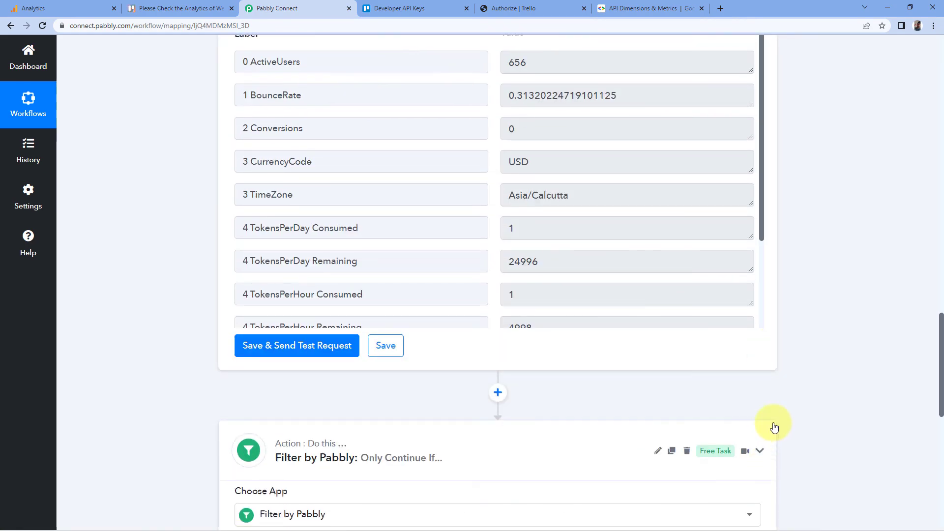
pyautogui.scroll(10, 772, 426)
pyautogui.scroll(15, 770, 425)
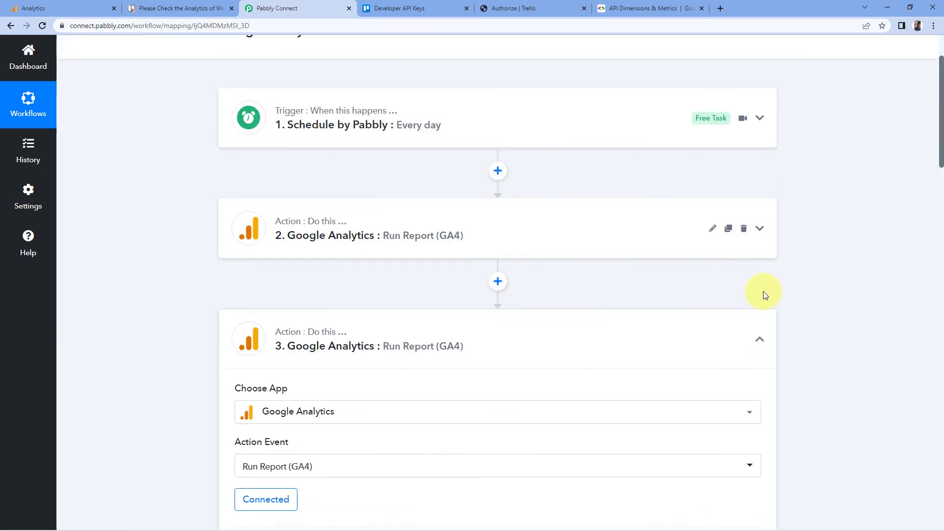
pyautogui.click(759, 339)
pyautogui.scroll(3, 178, 290)
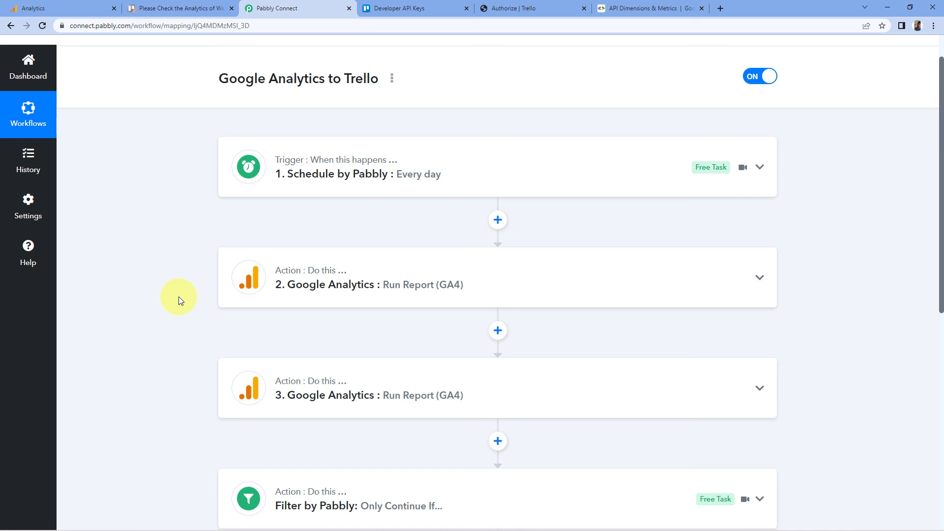
pyautogui.scroll(-3, 179, 296)
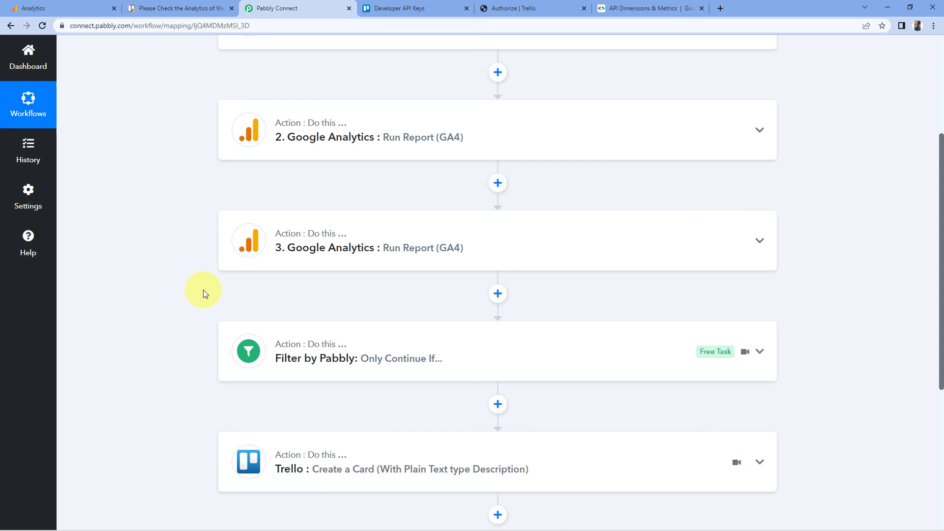
pyautogui.scroll(-1, 202, 290)
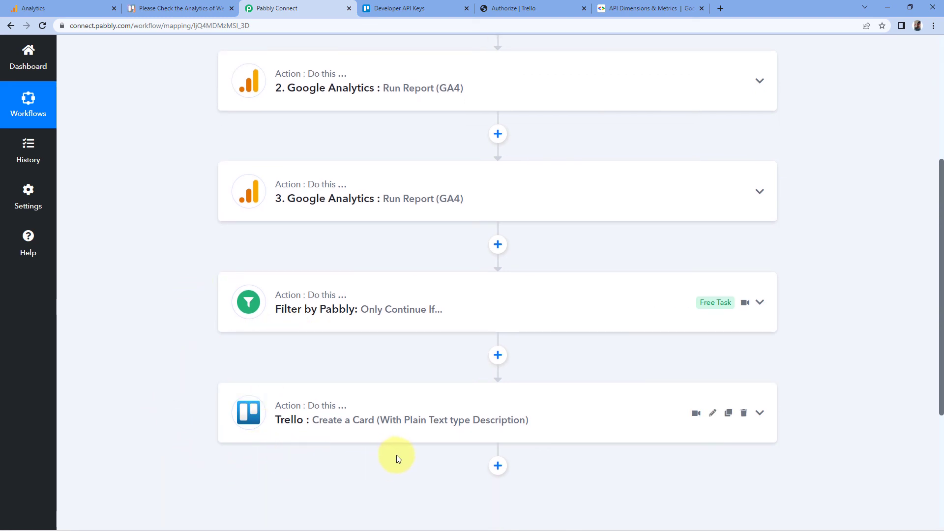
pyautogui.scroll(4, 796, 367)
pyautogui.scroll(1, 796, 364)
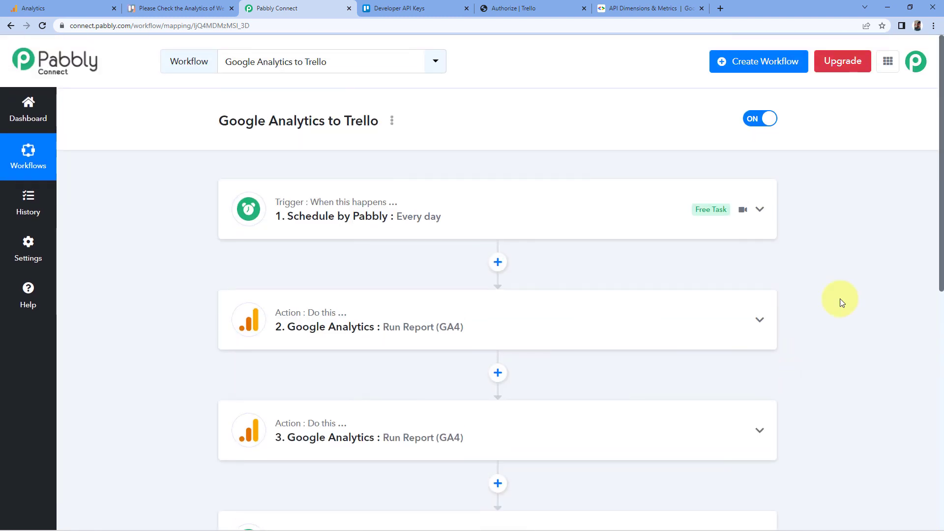